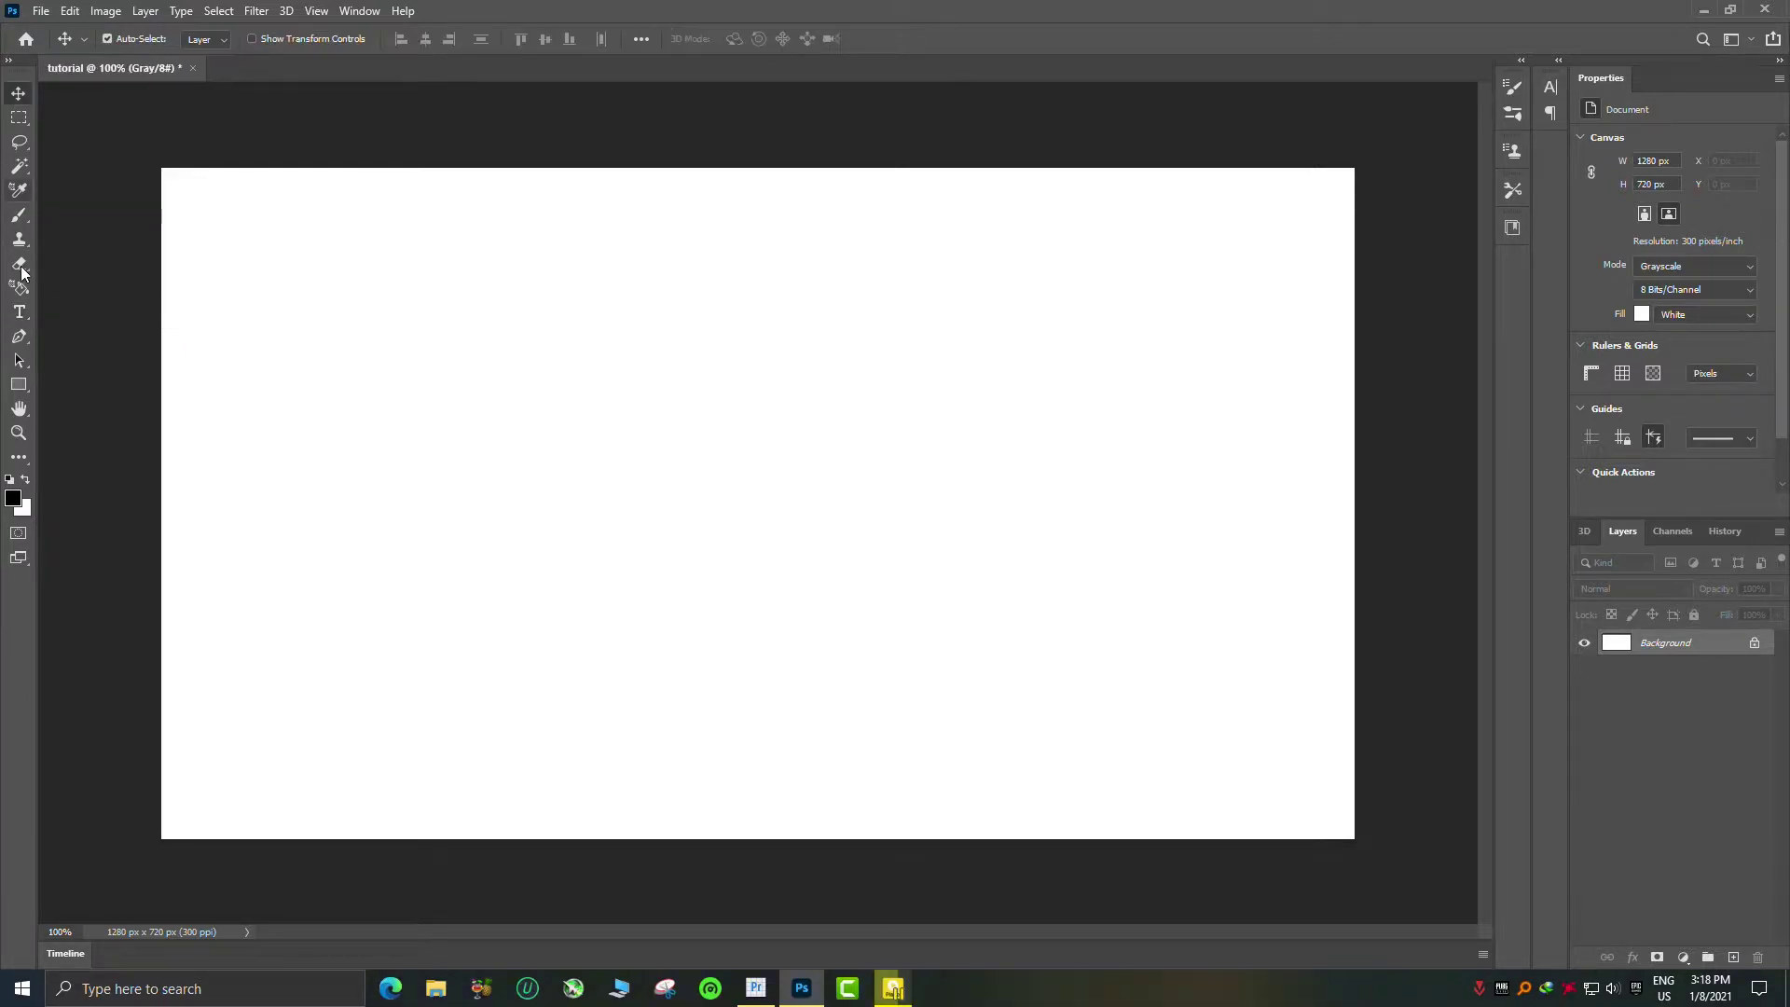
Create a paragraph text box across the canvas with the text "MHA" in BatmanForeverAlternate at 72 pt
drag(383, 220, 1181, 735)
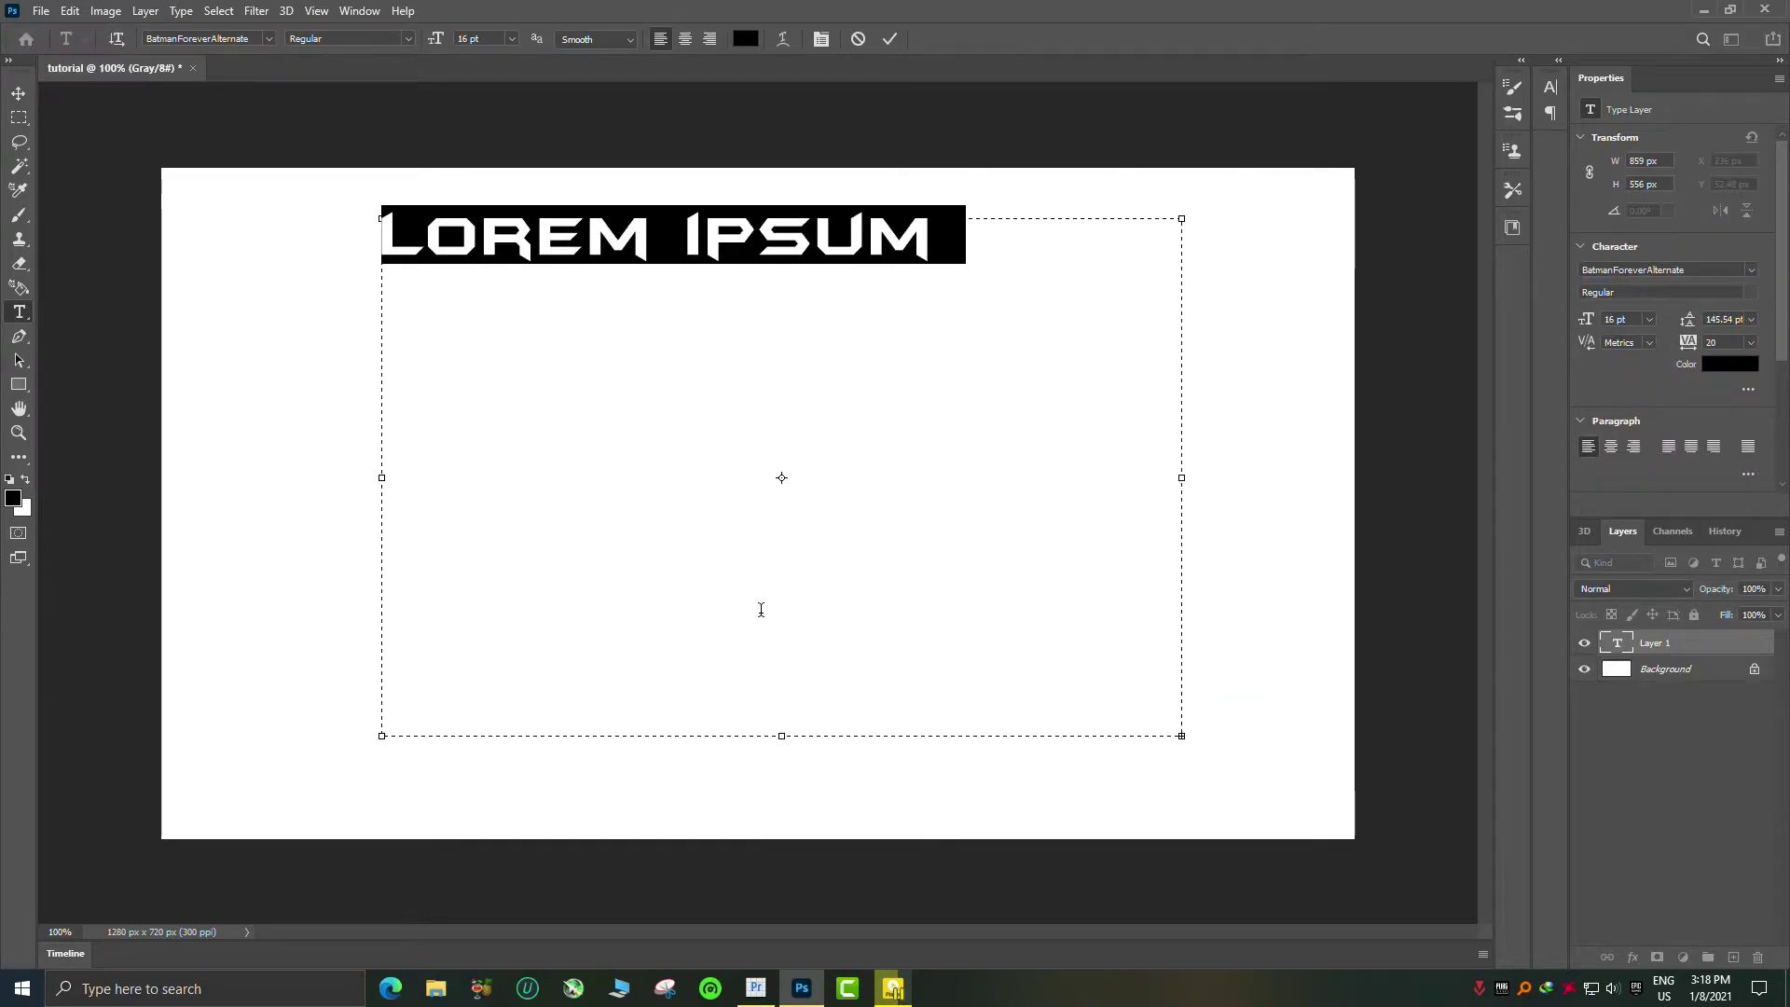
text(MHA)
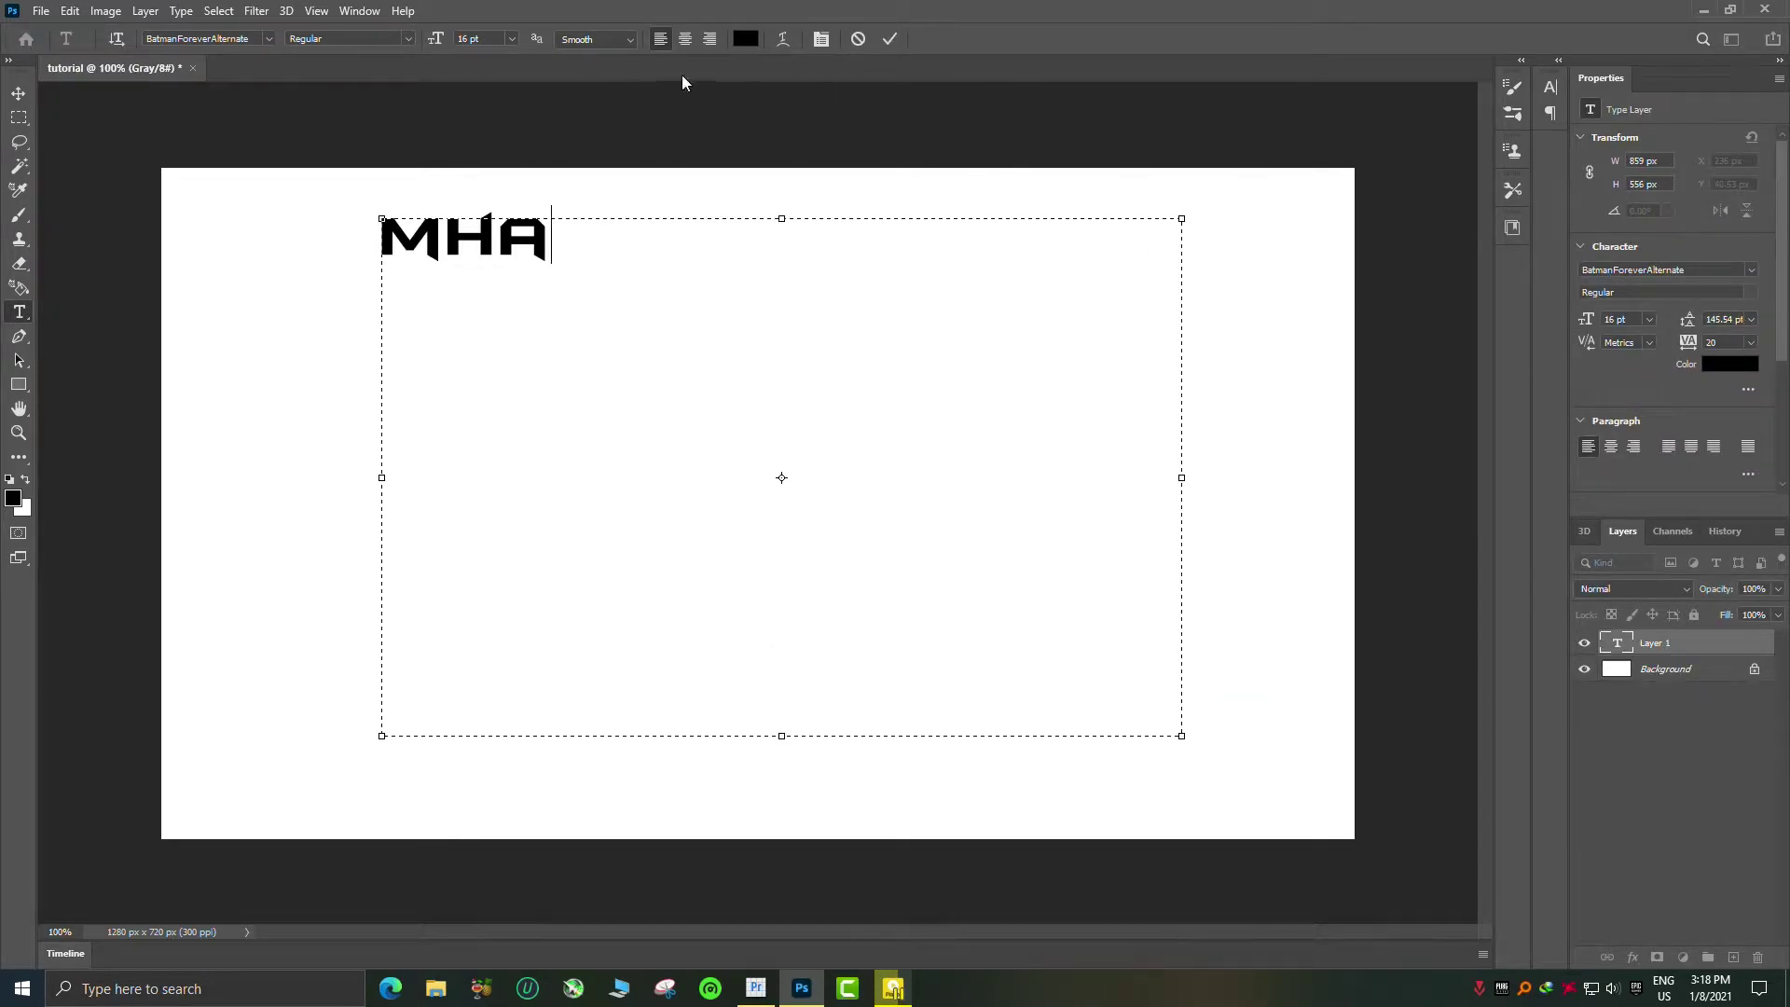
key(ctrl+a)
click(513, 38)
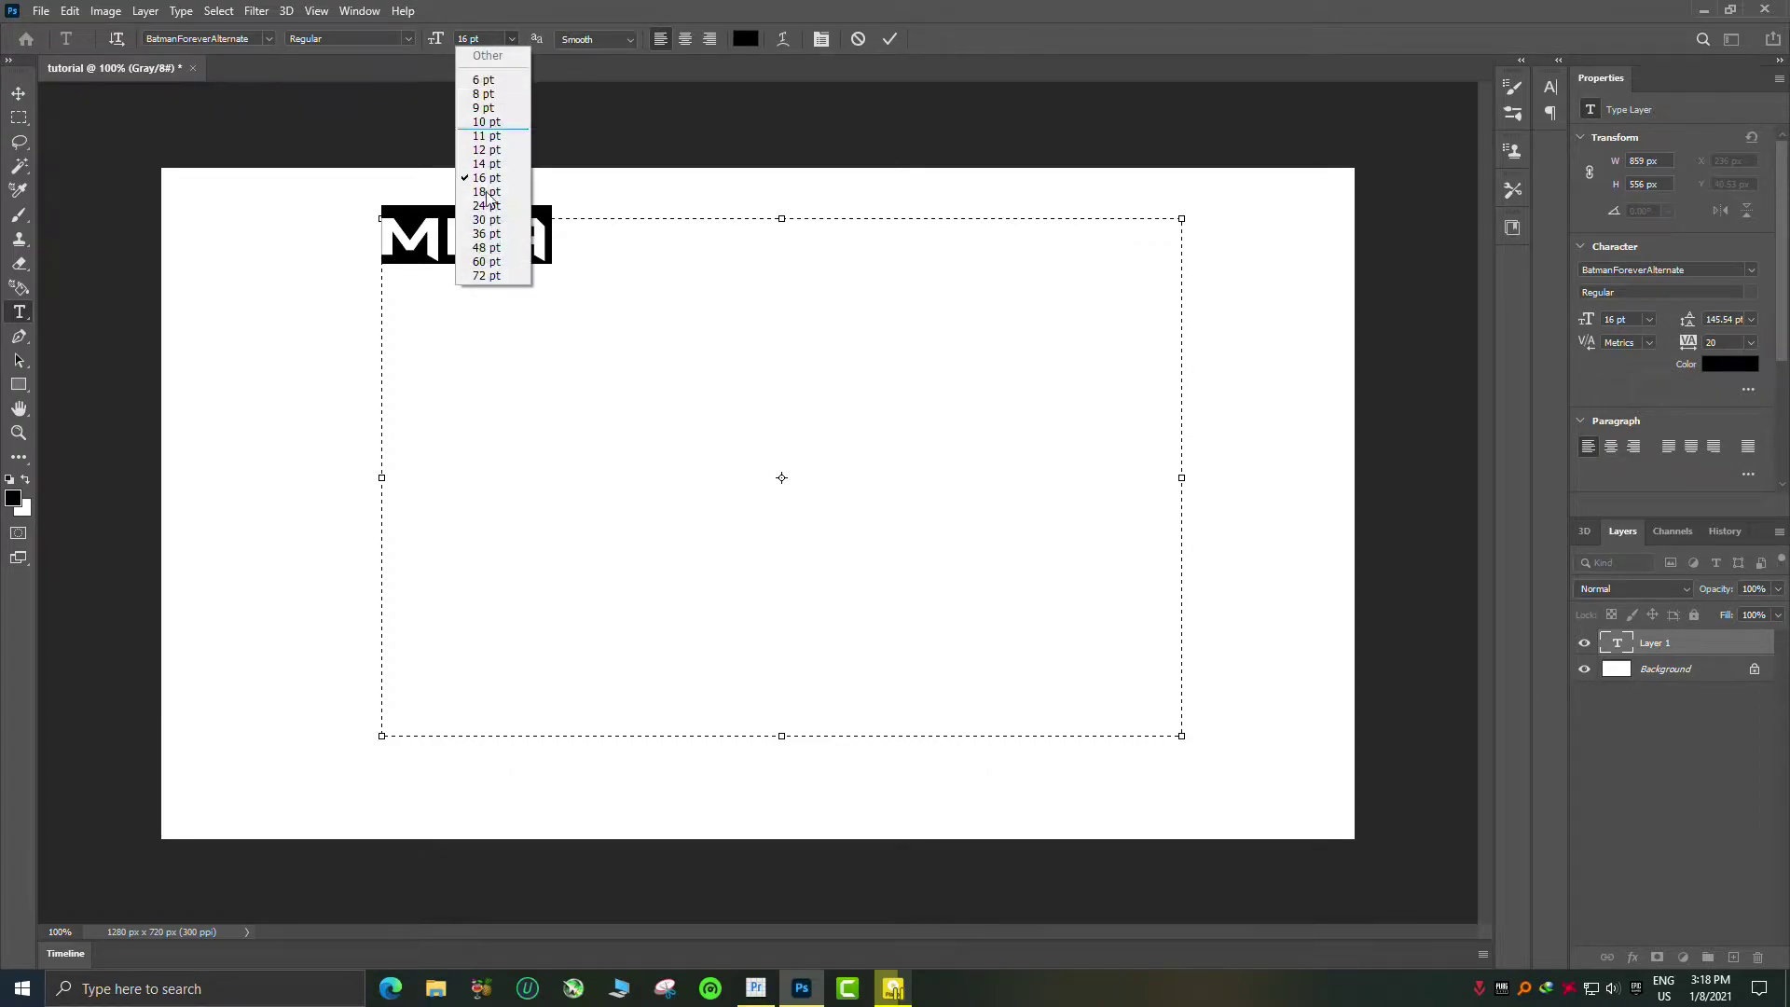
click(489, 281)
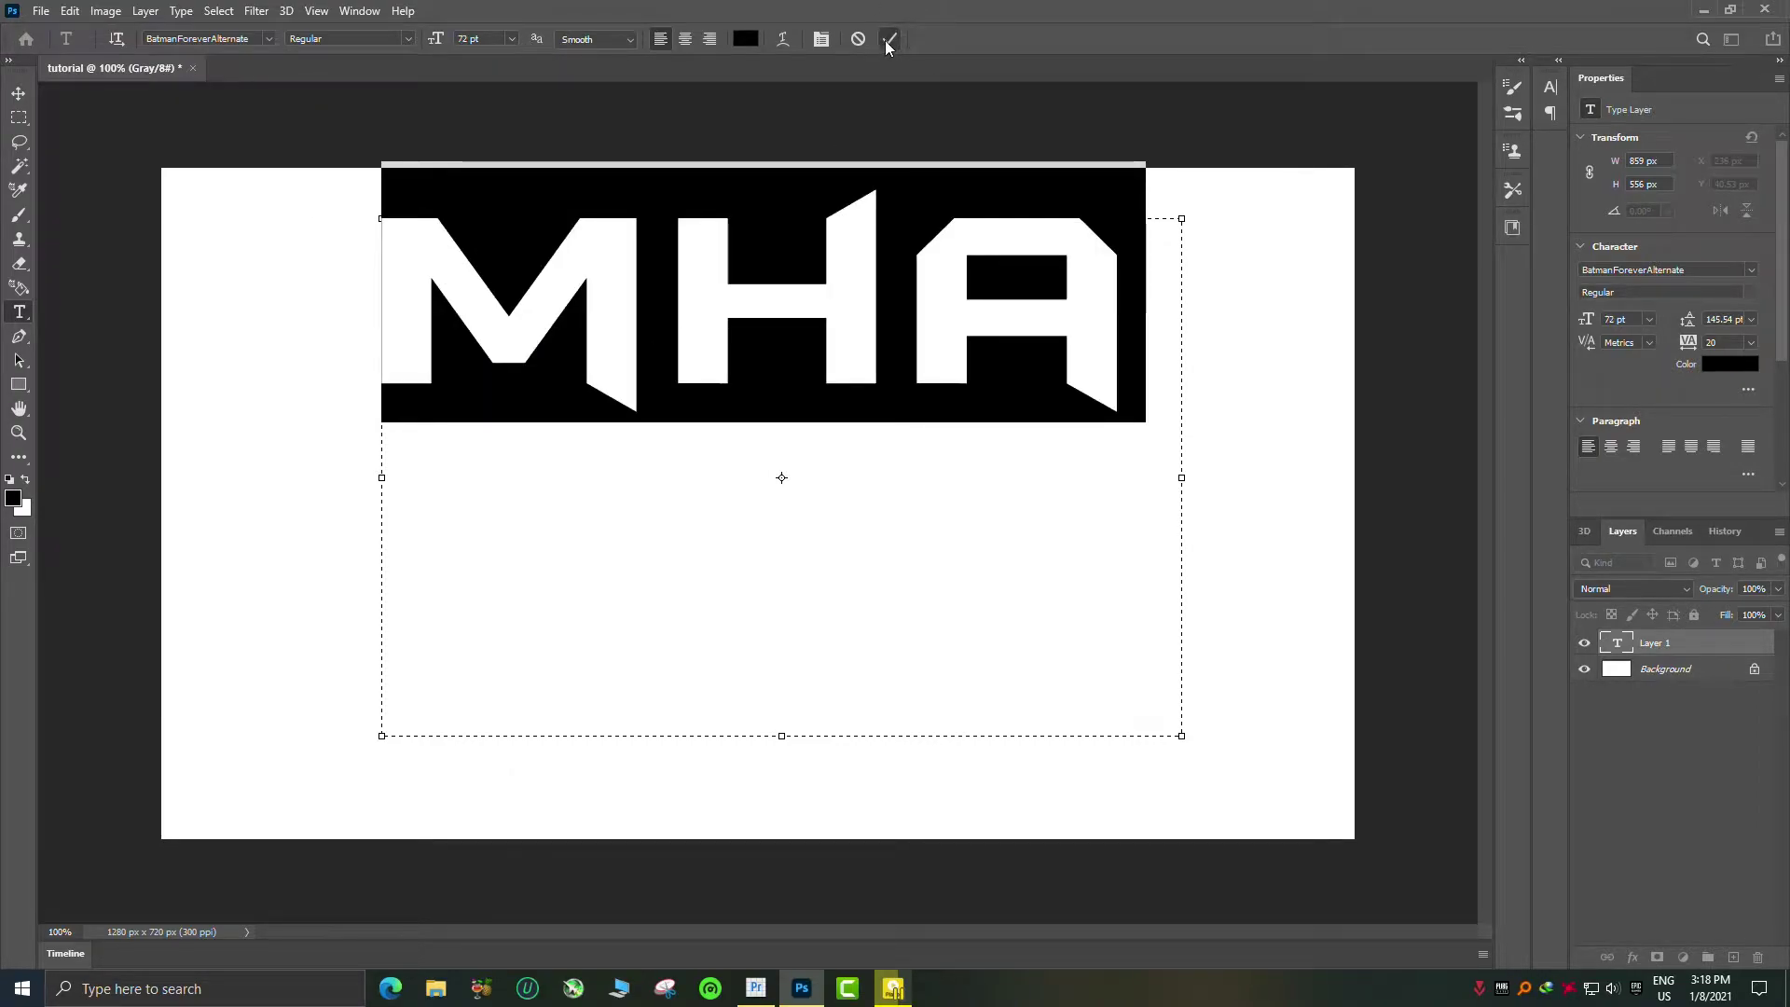
click(889, 38)
Move the MHA text down so the letters sit nearer the vertical middle of the canvas
key(ctrl+t)
drag(791, 341, 791, 468)
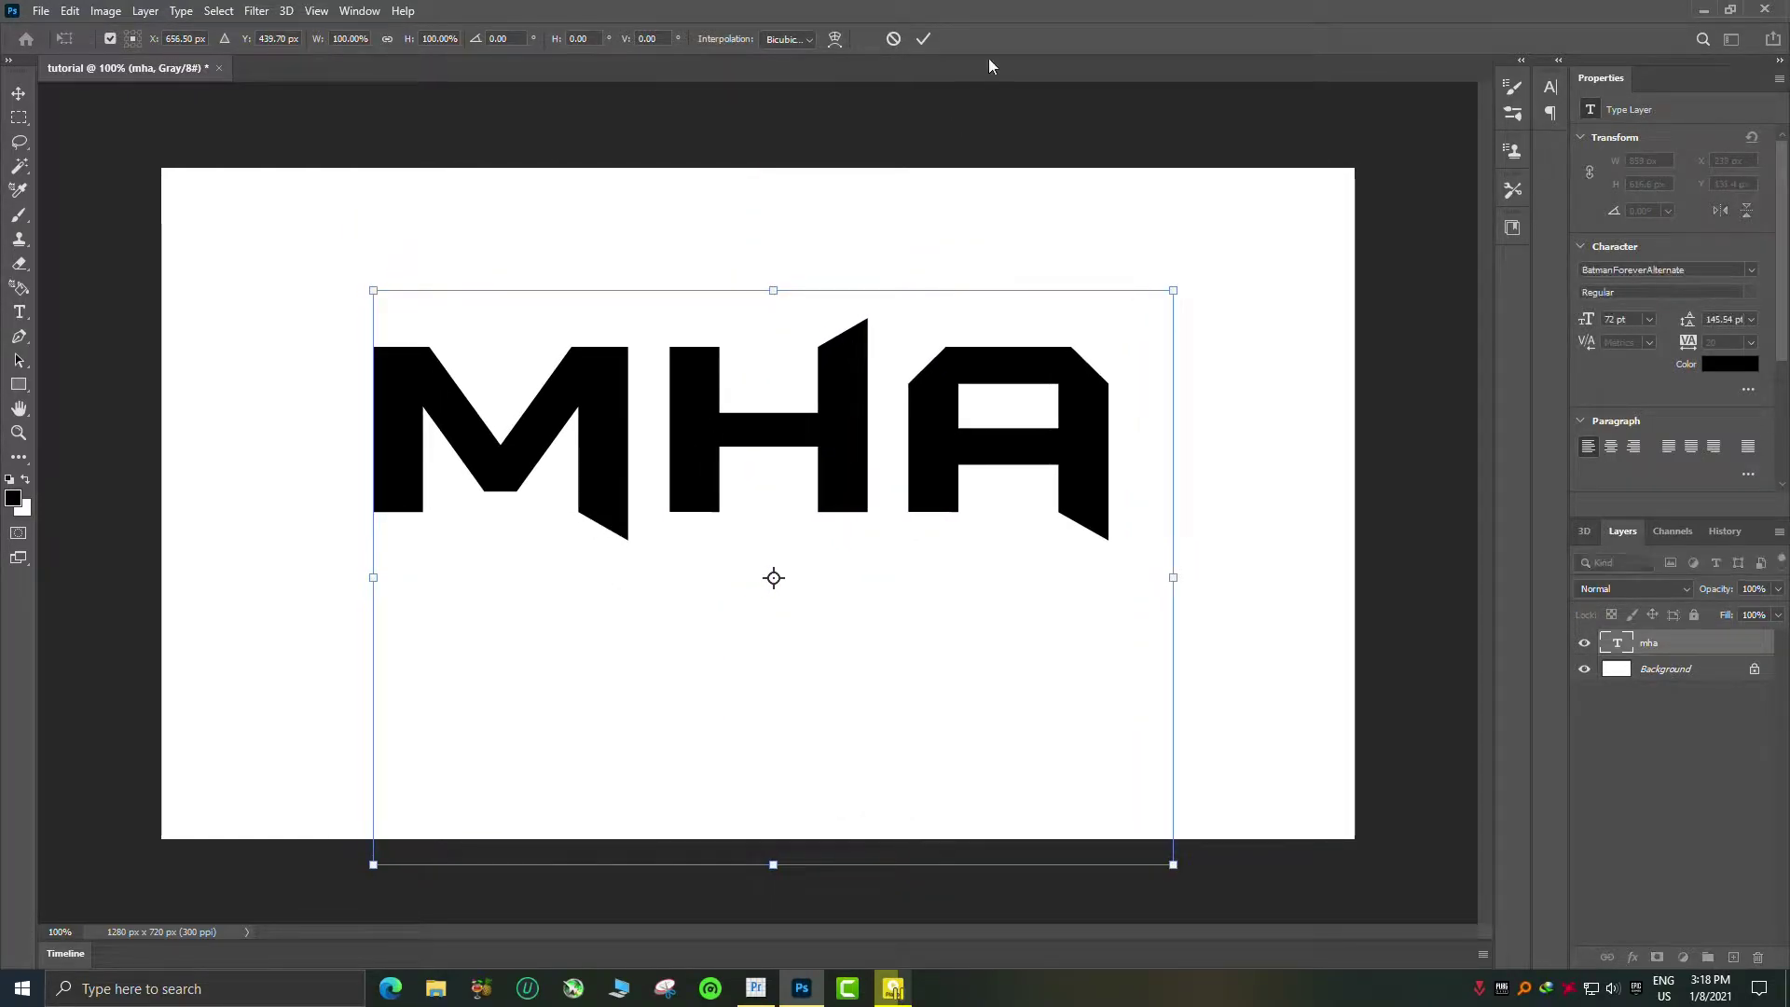
click(923, 39)
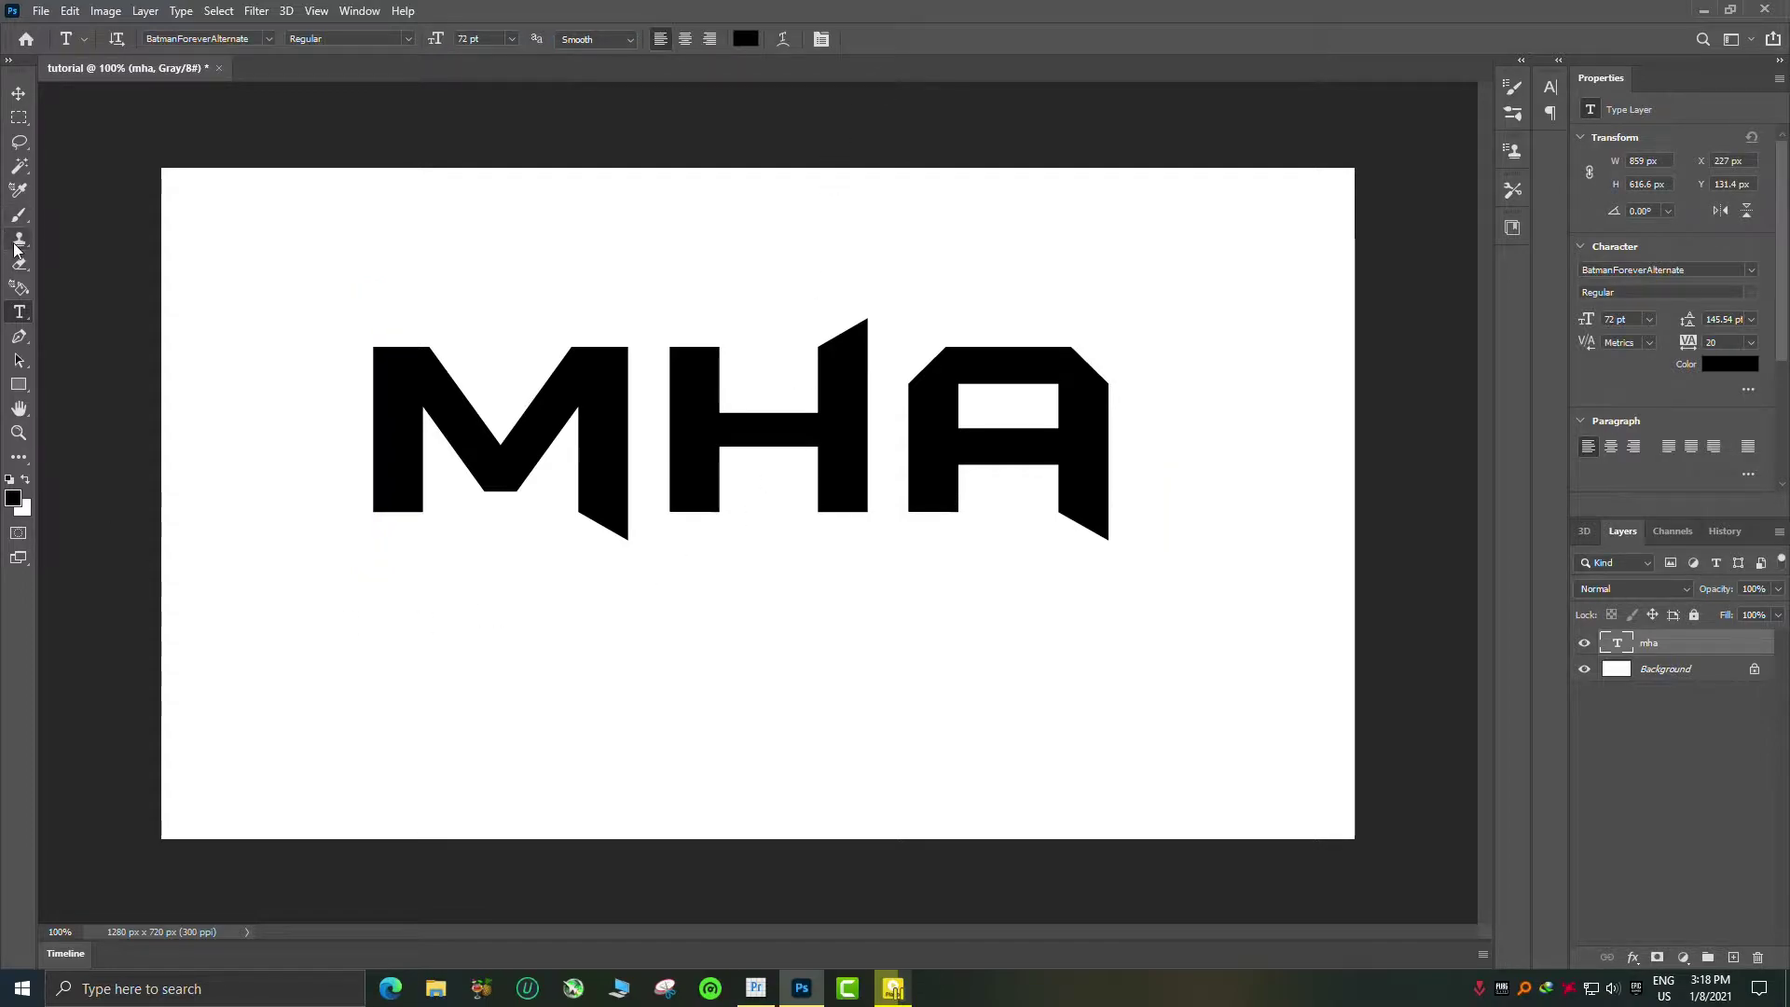
Outline a slanted strip between the M and H with the Pen tool, convert it to a 0-pixel-feather selection and erase the rasterized text inside
click(19, 336)
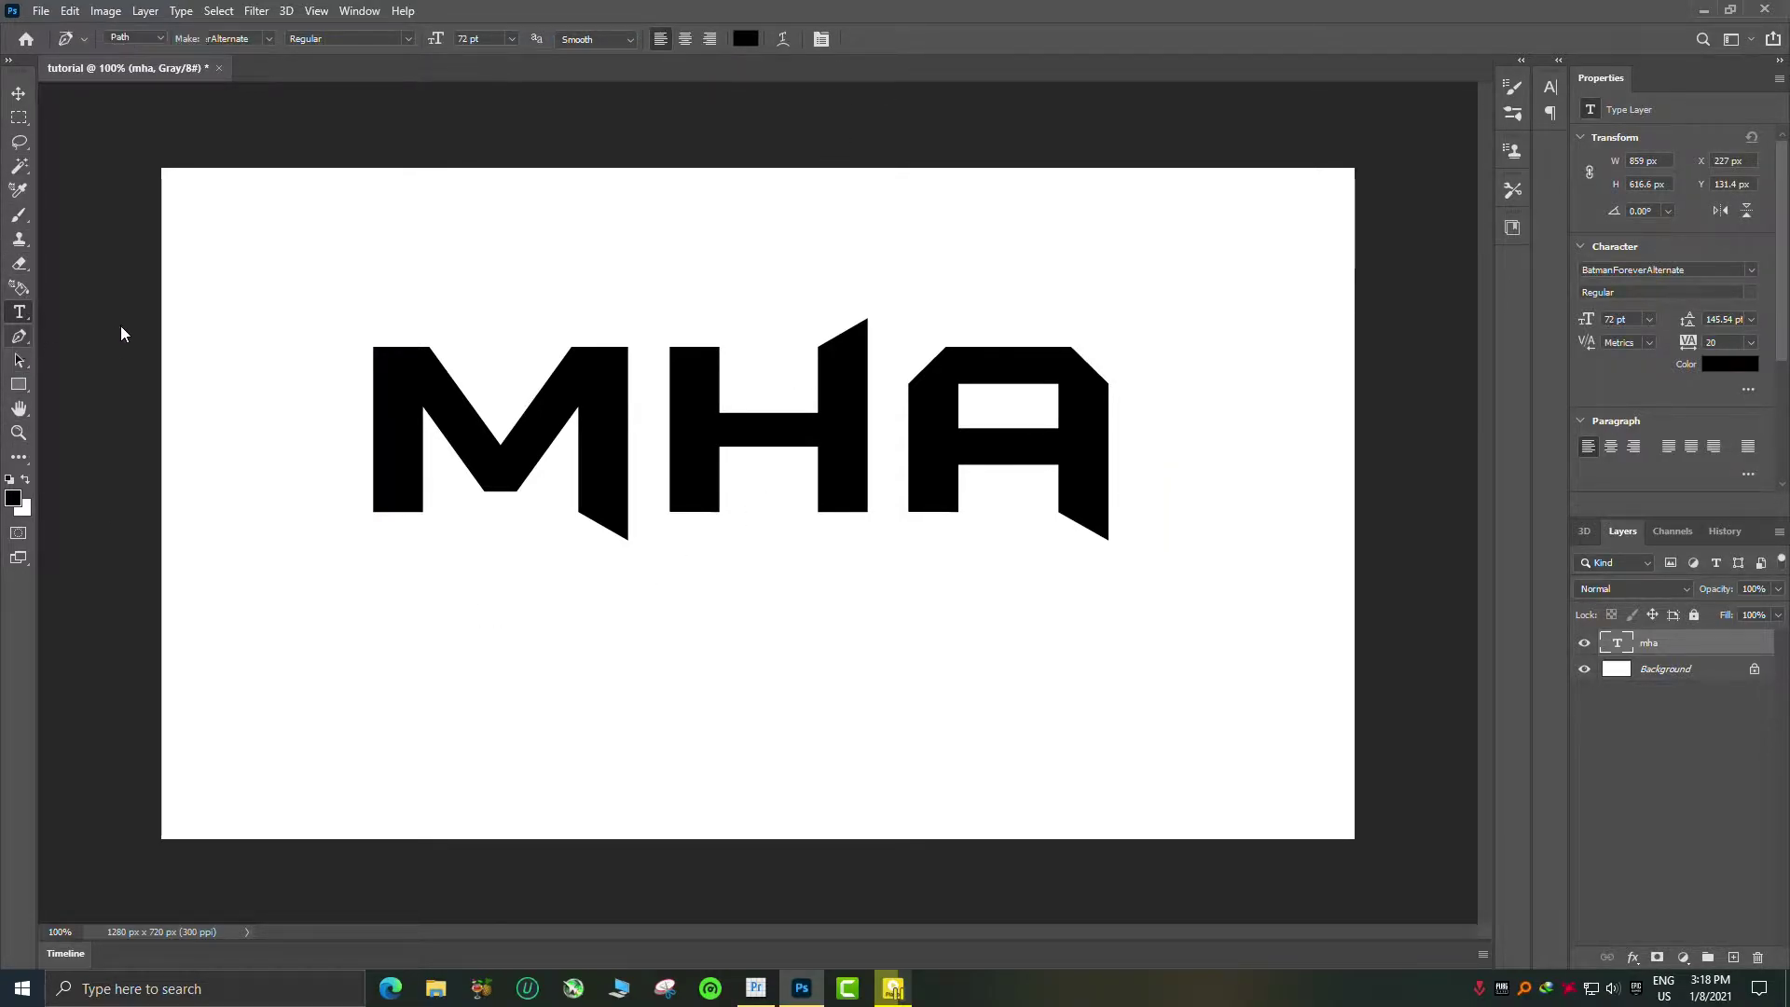
click(634, 323)
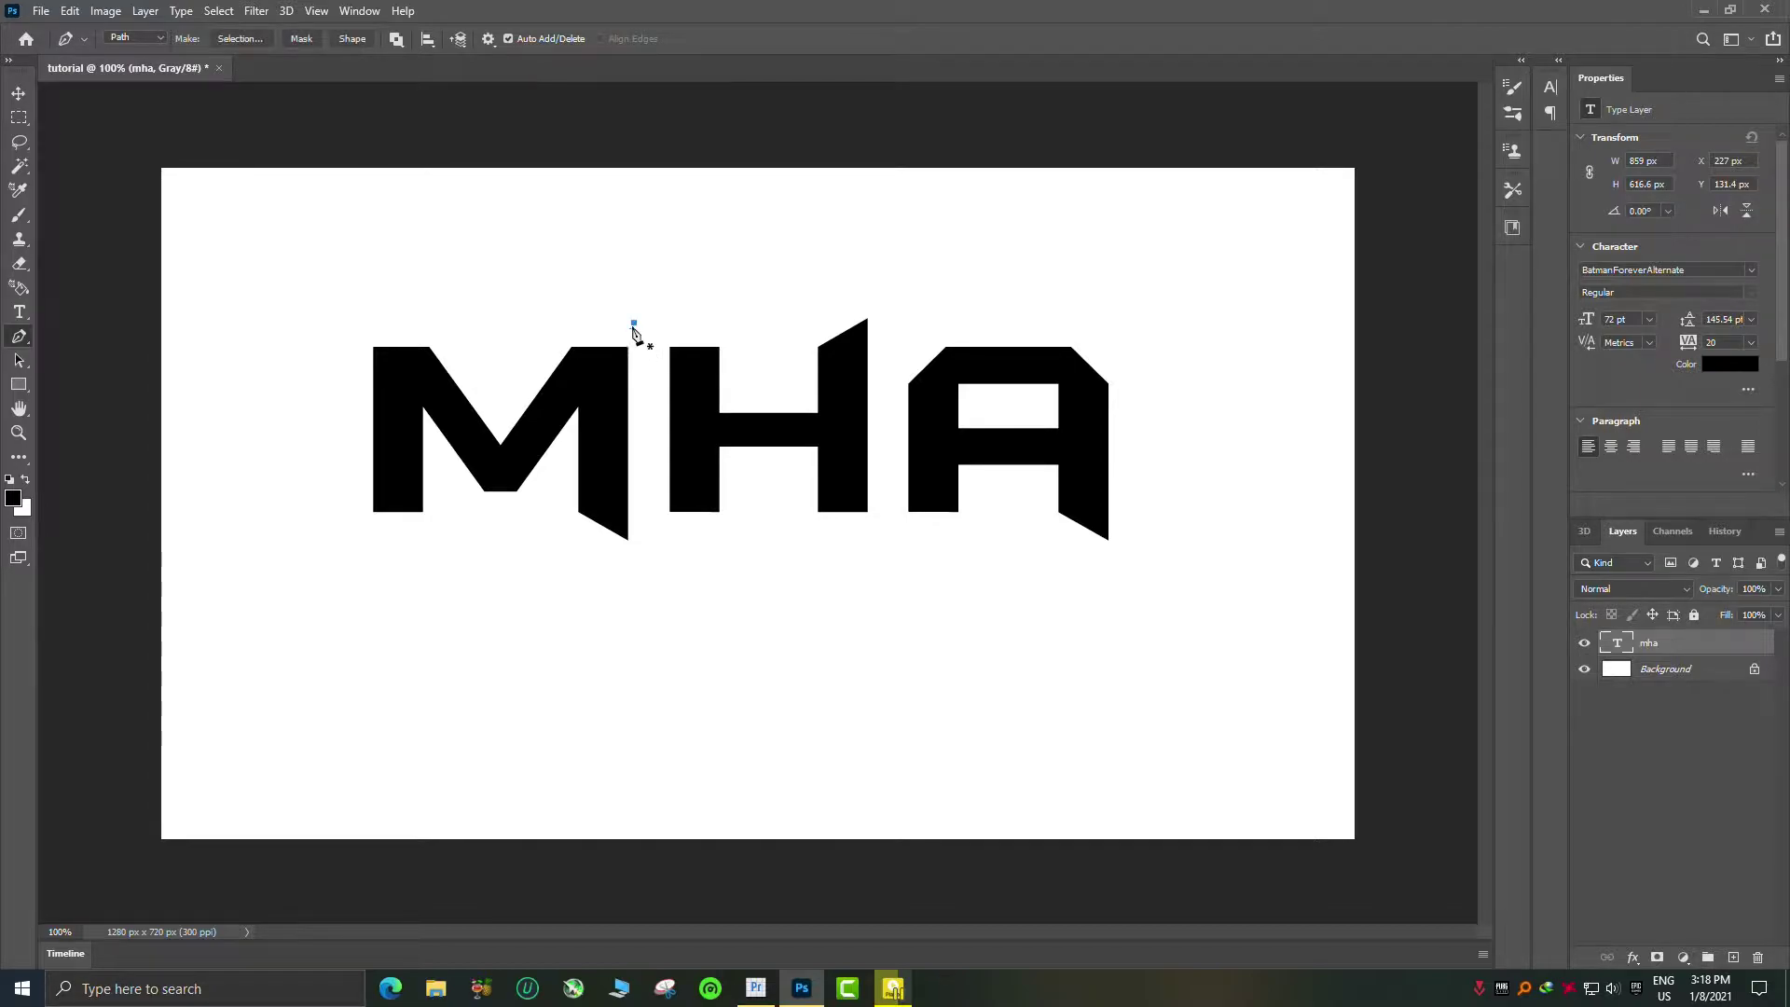
click(577, 518)
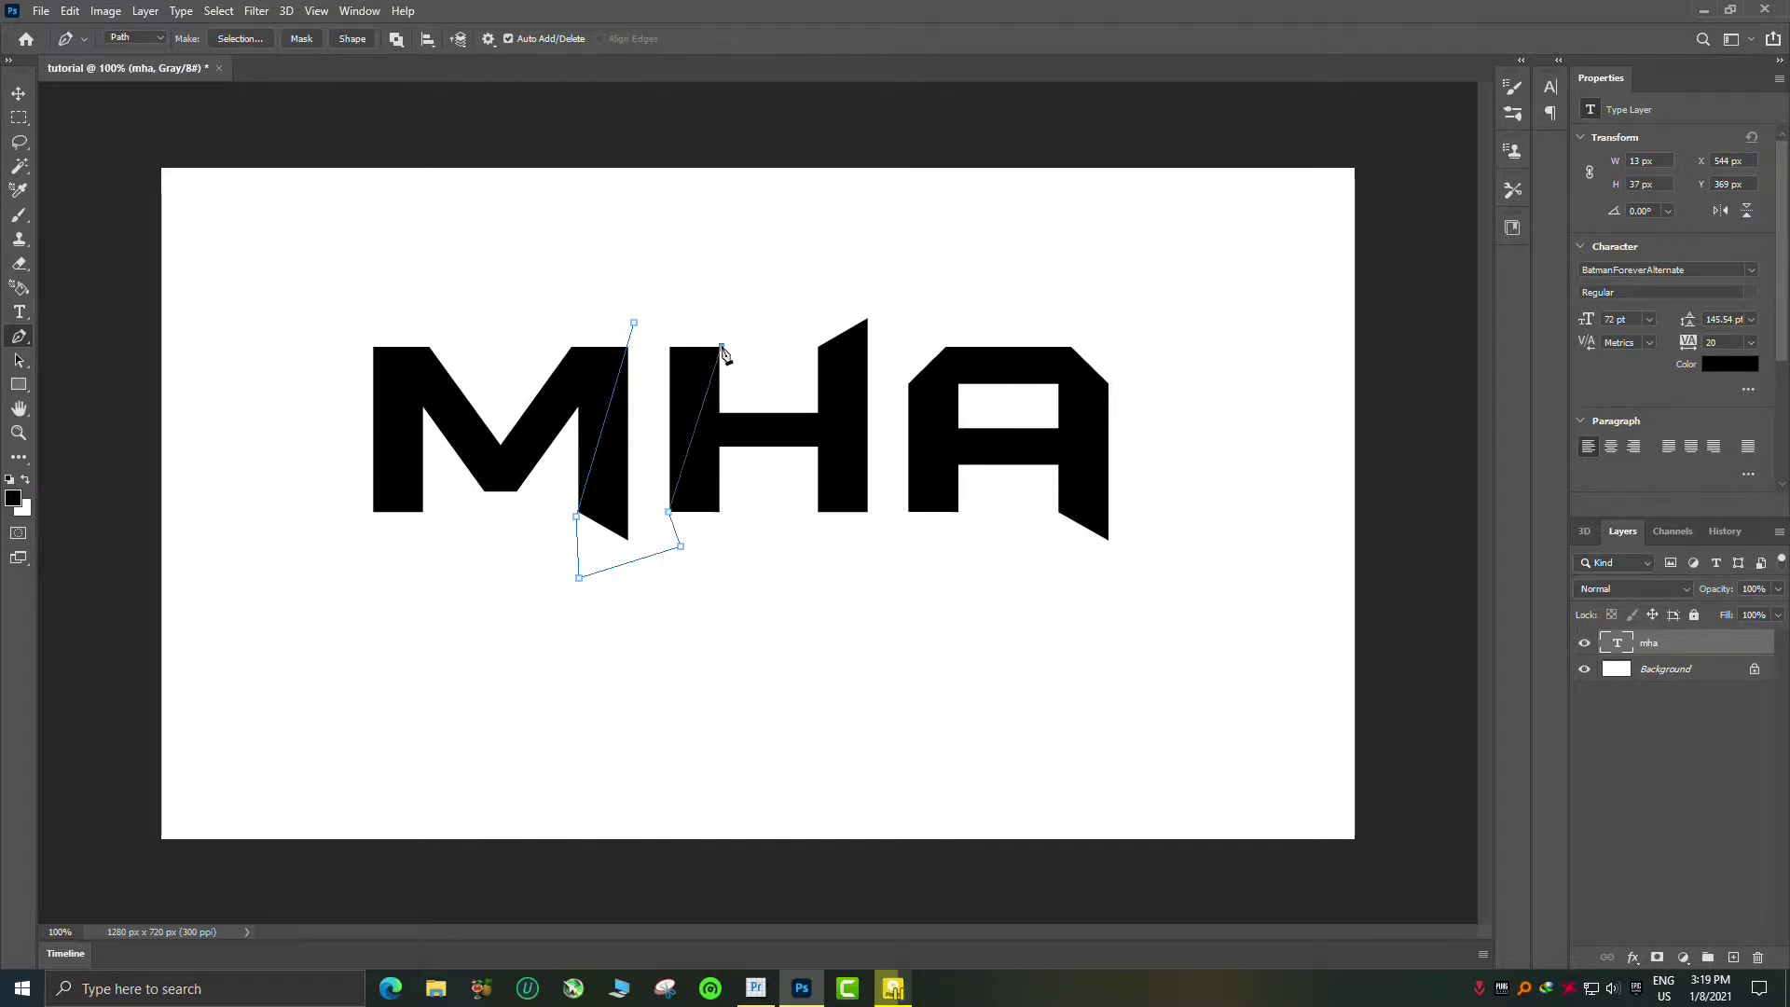
click(634, 323)
right_click(652, 387)
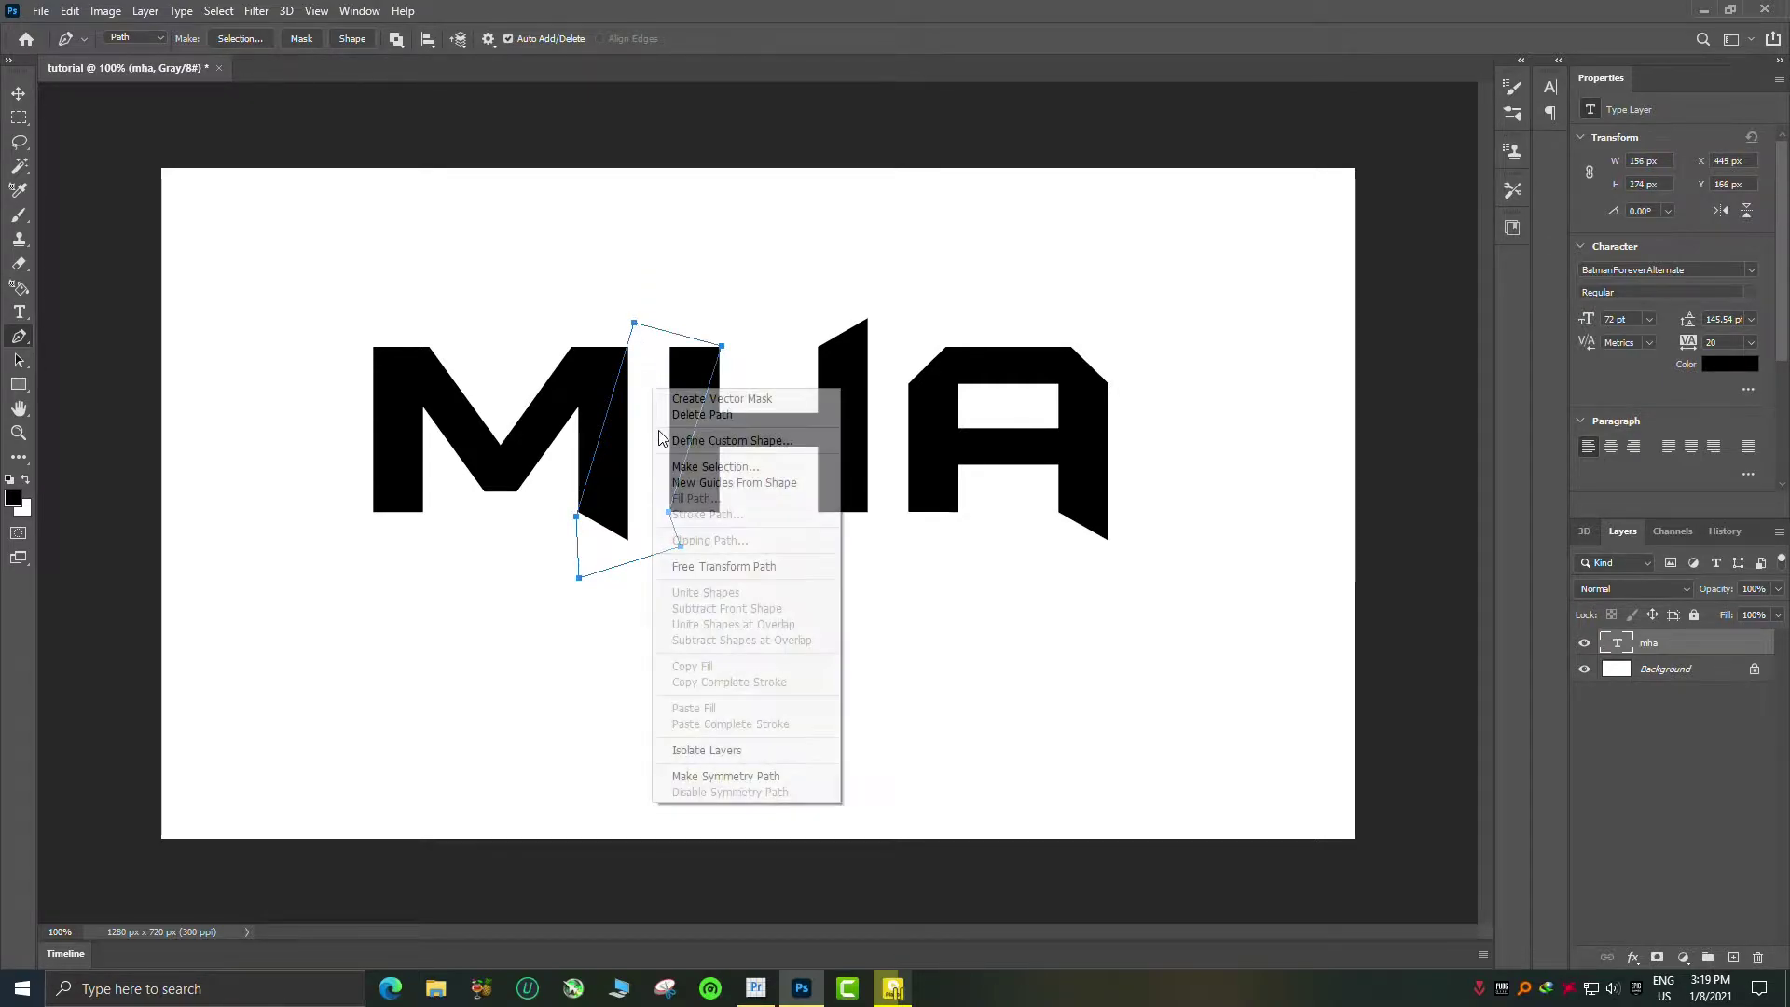
click(706, 468)
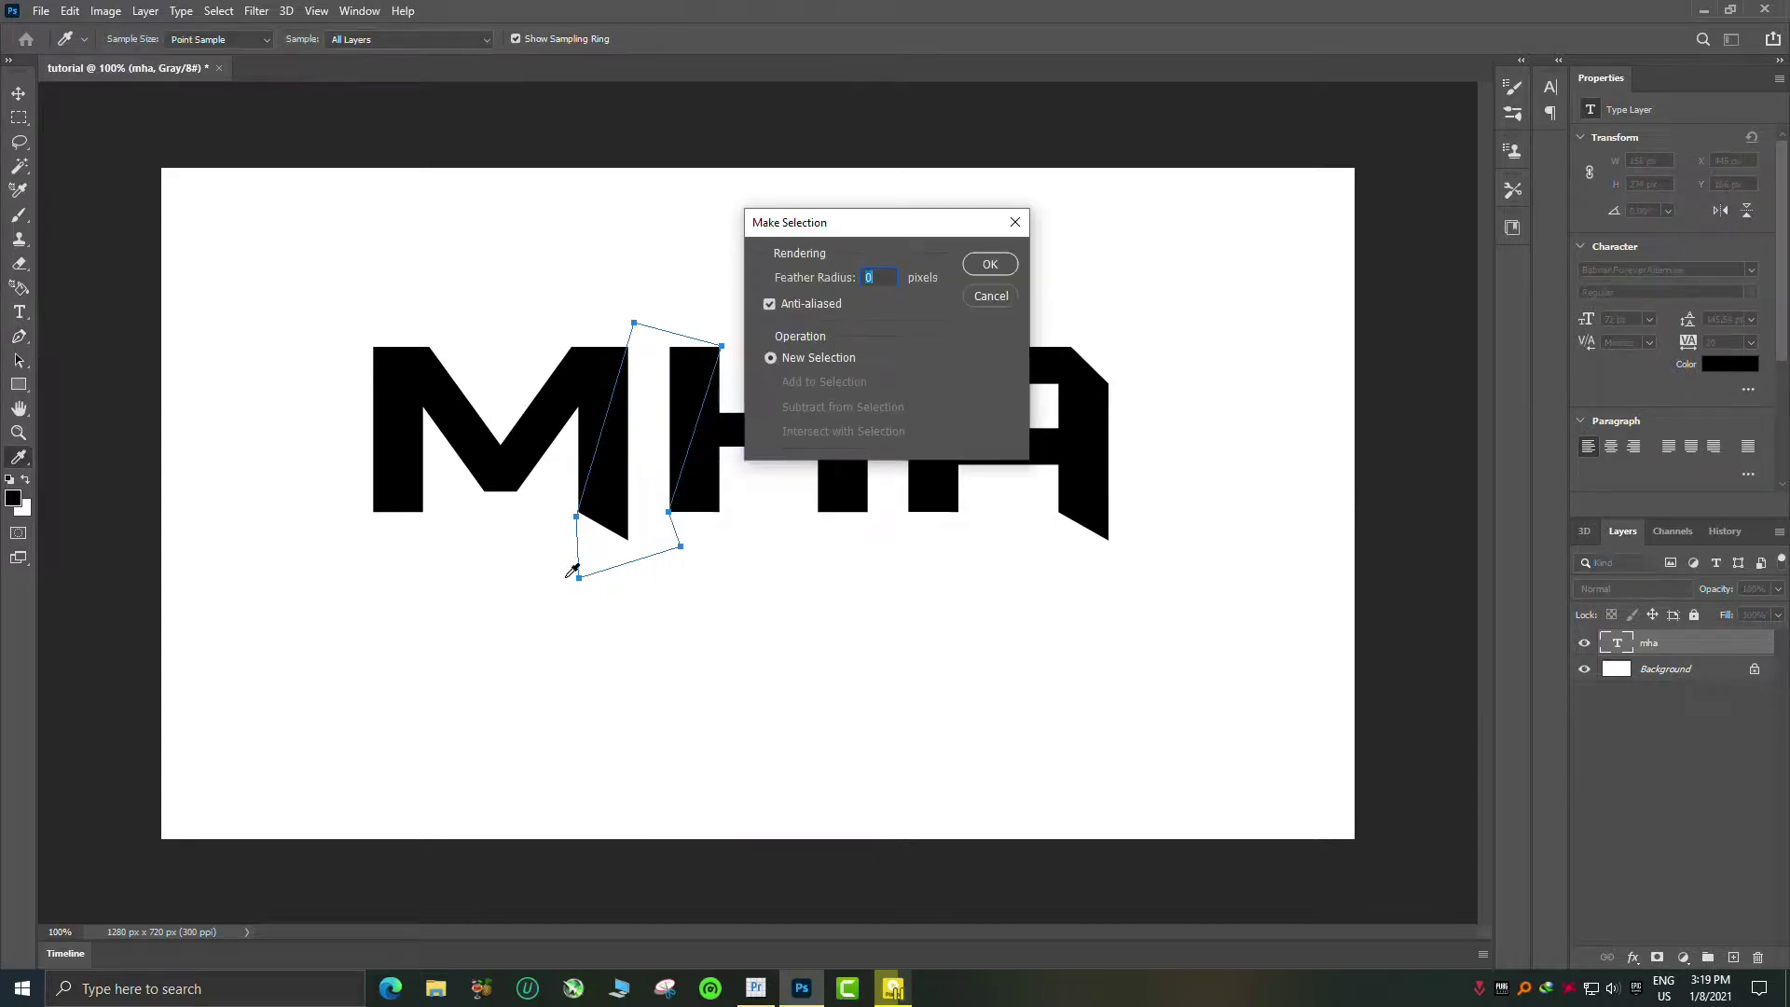
click(1016, 266)
key(e)
mouse_move(680, 466)
mouse_down()
mouse_move(597, 382)
mouse_move(619, 531)
mouse_move(640, 480)
mouse_move(717, 540)
mouse_up()
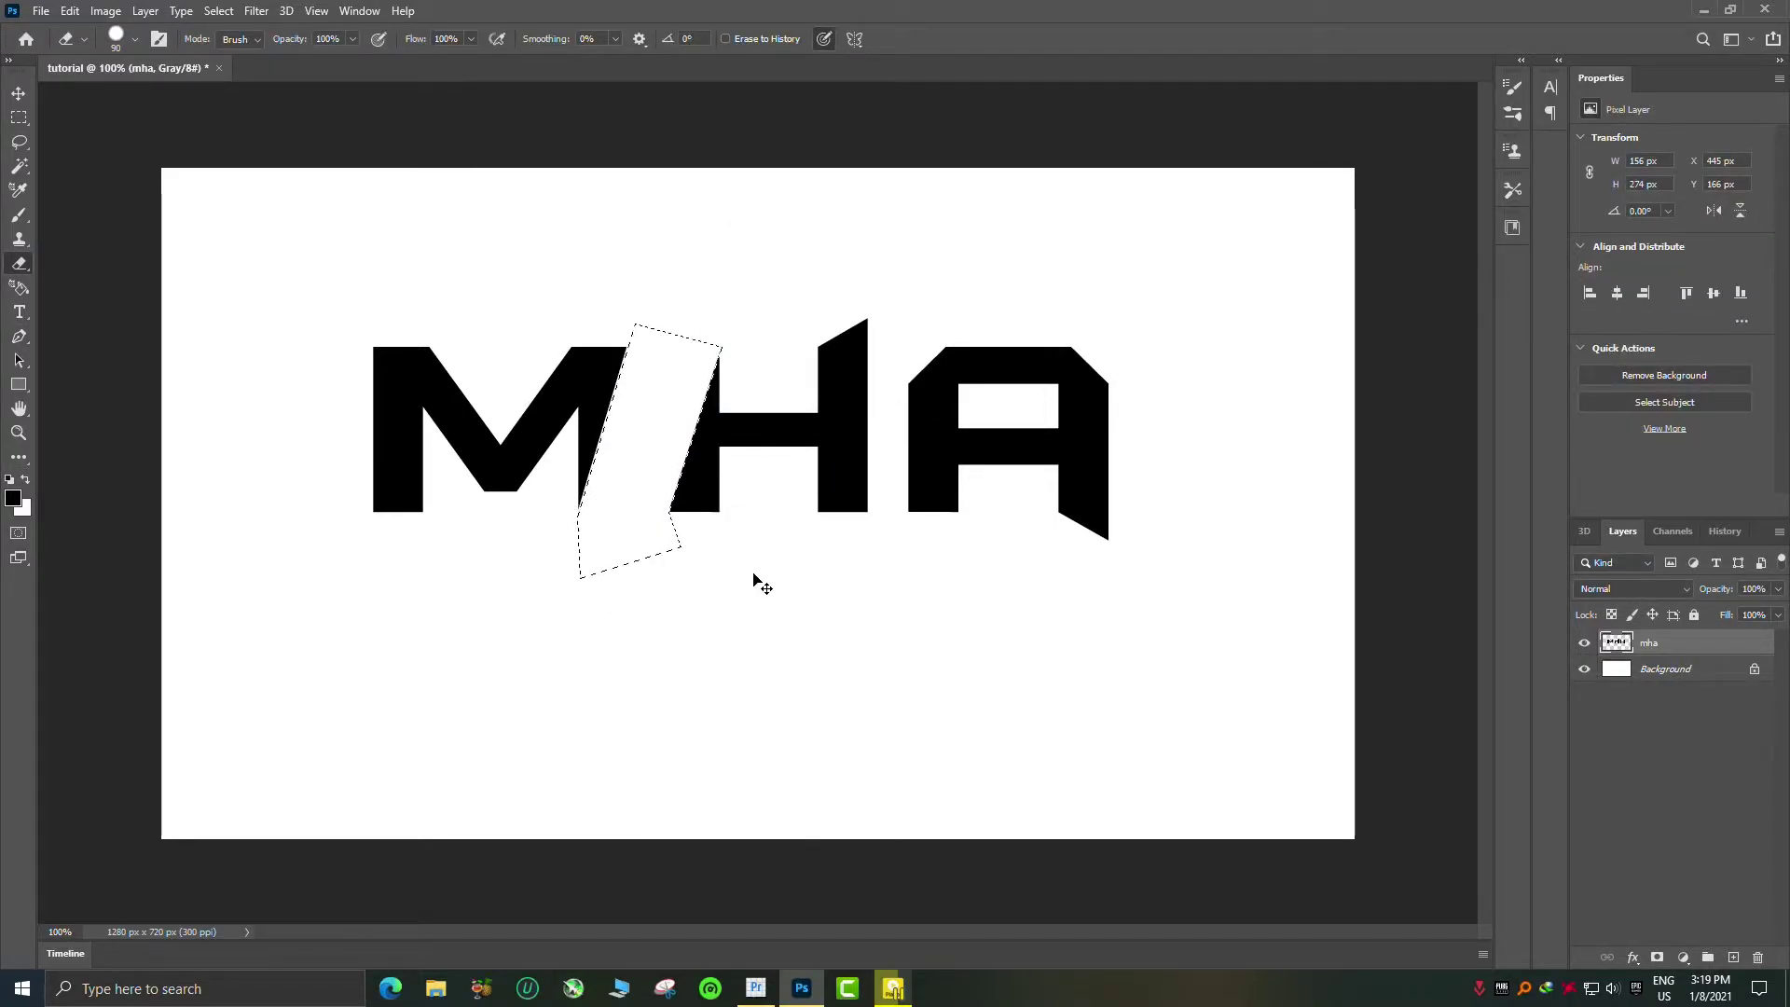
key(ctrl+d)
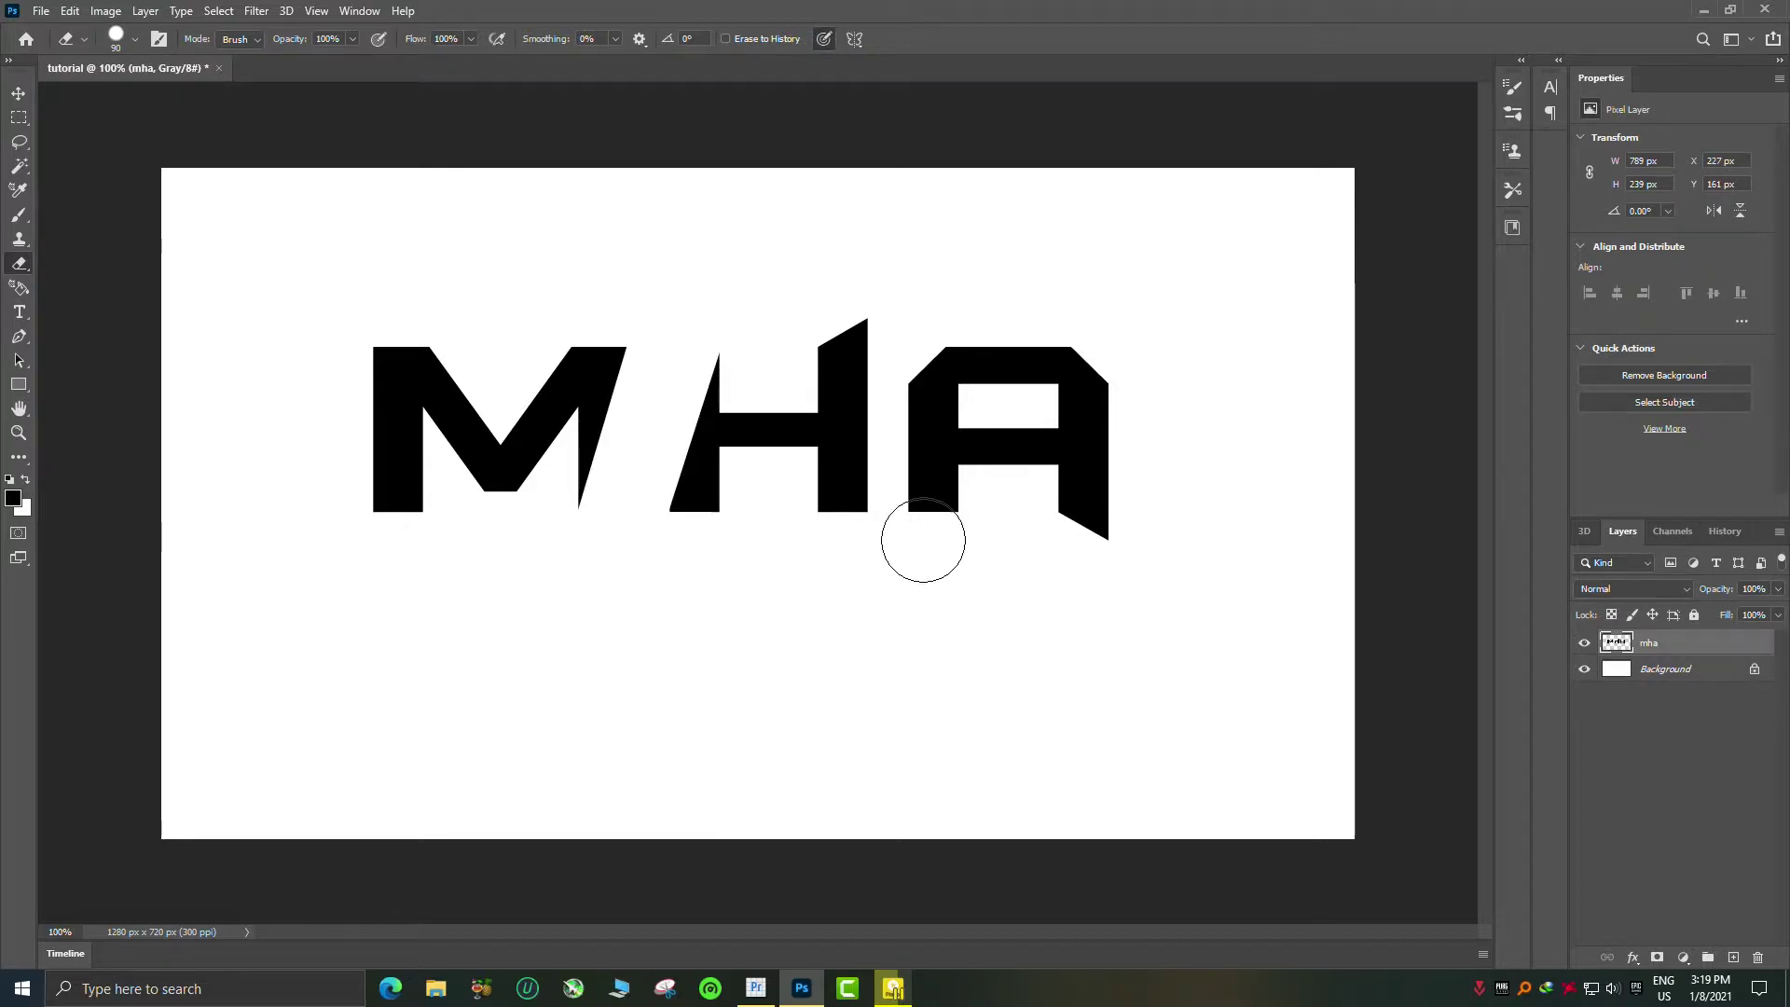
Outline a matching slanted strip between the H and A with the Pen tool, convert it to a 0-pixel-feather selection and delete its contents
click(18, 194)
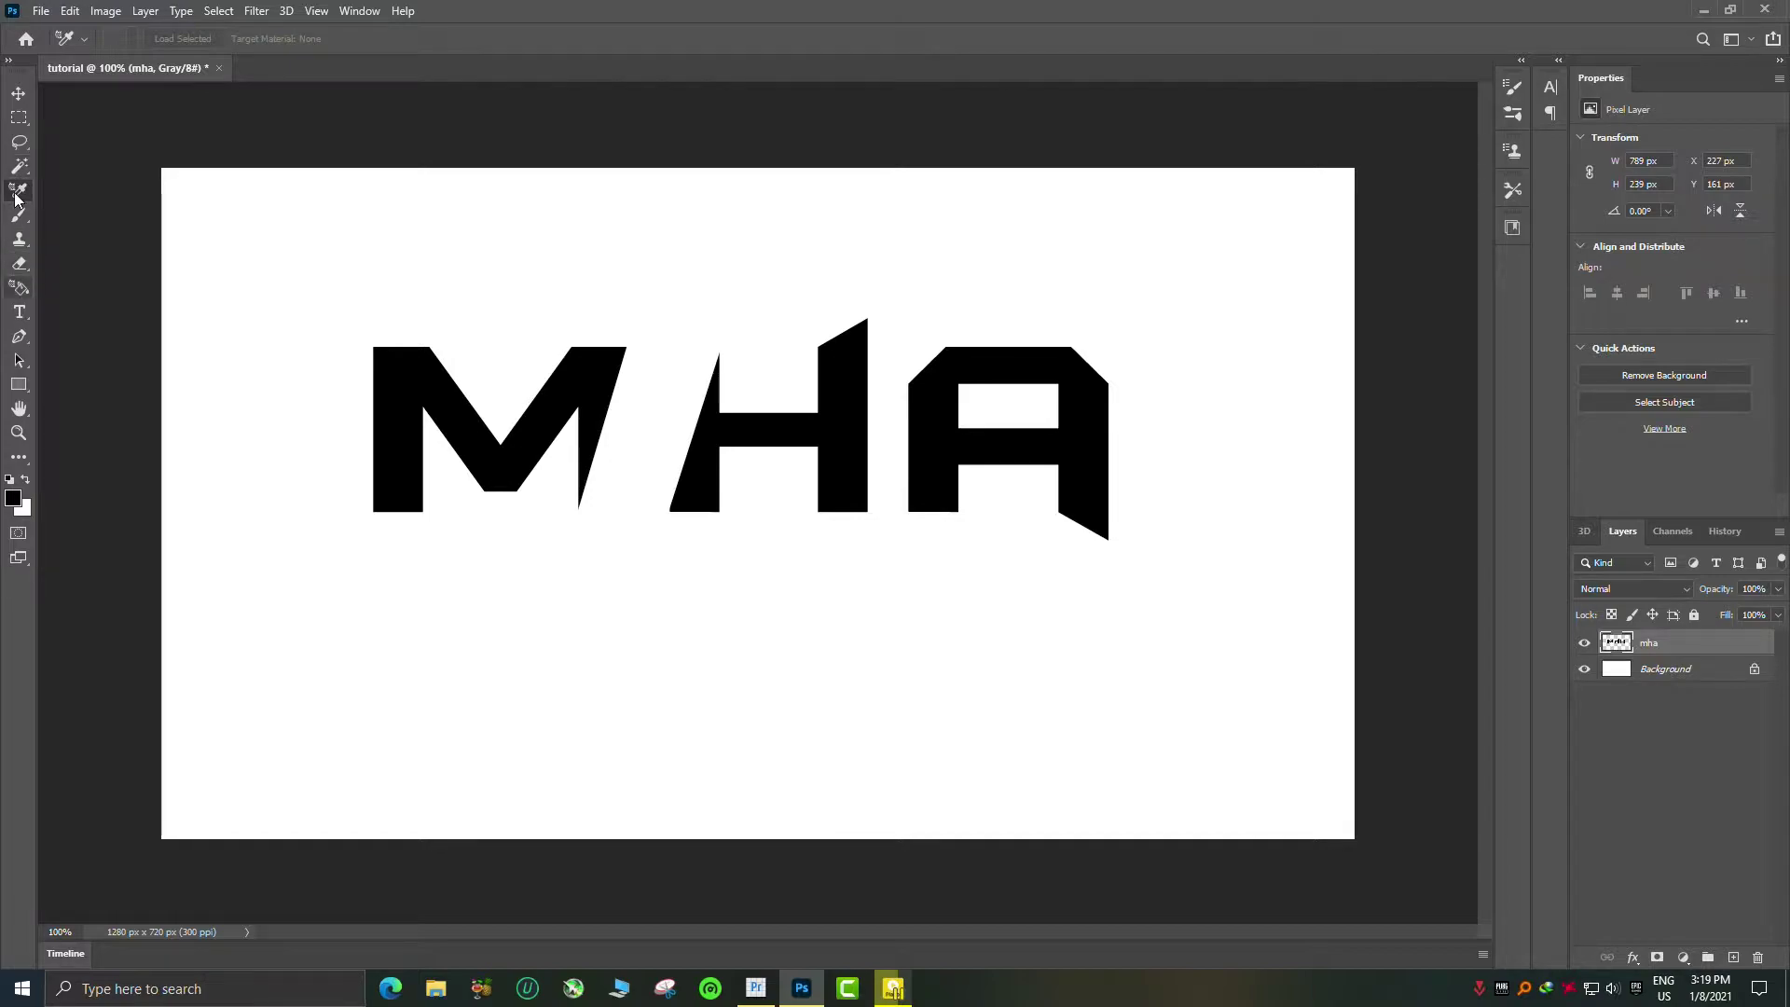
key(p)
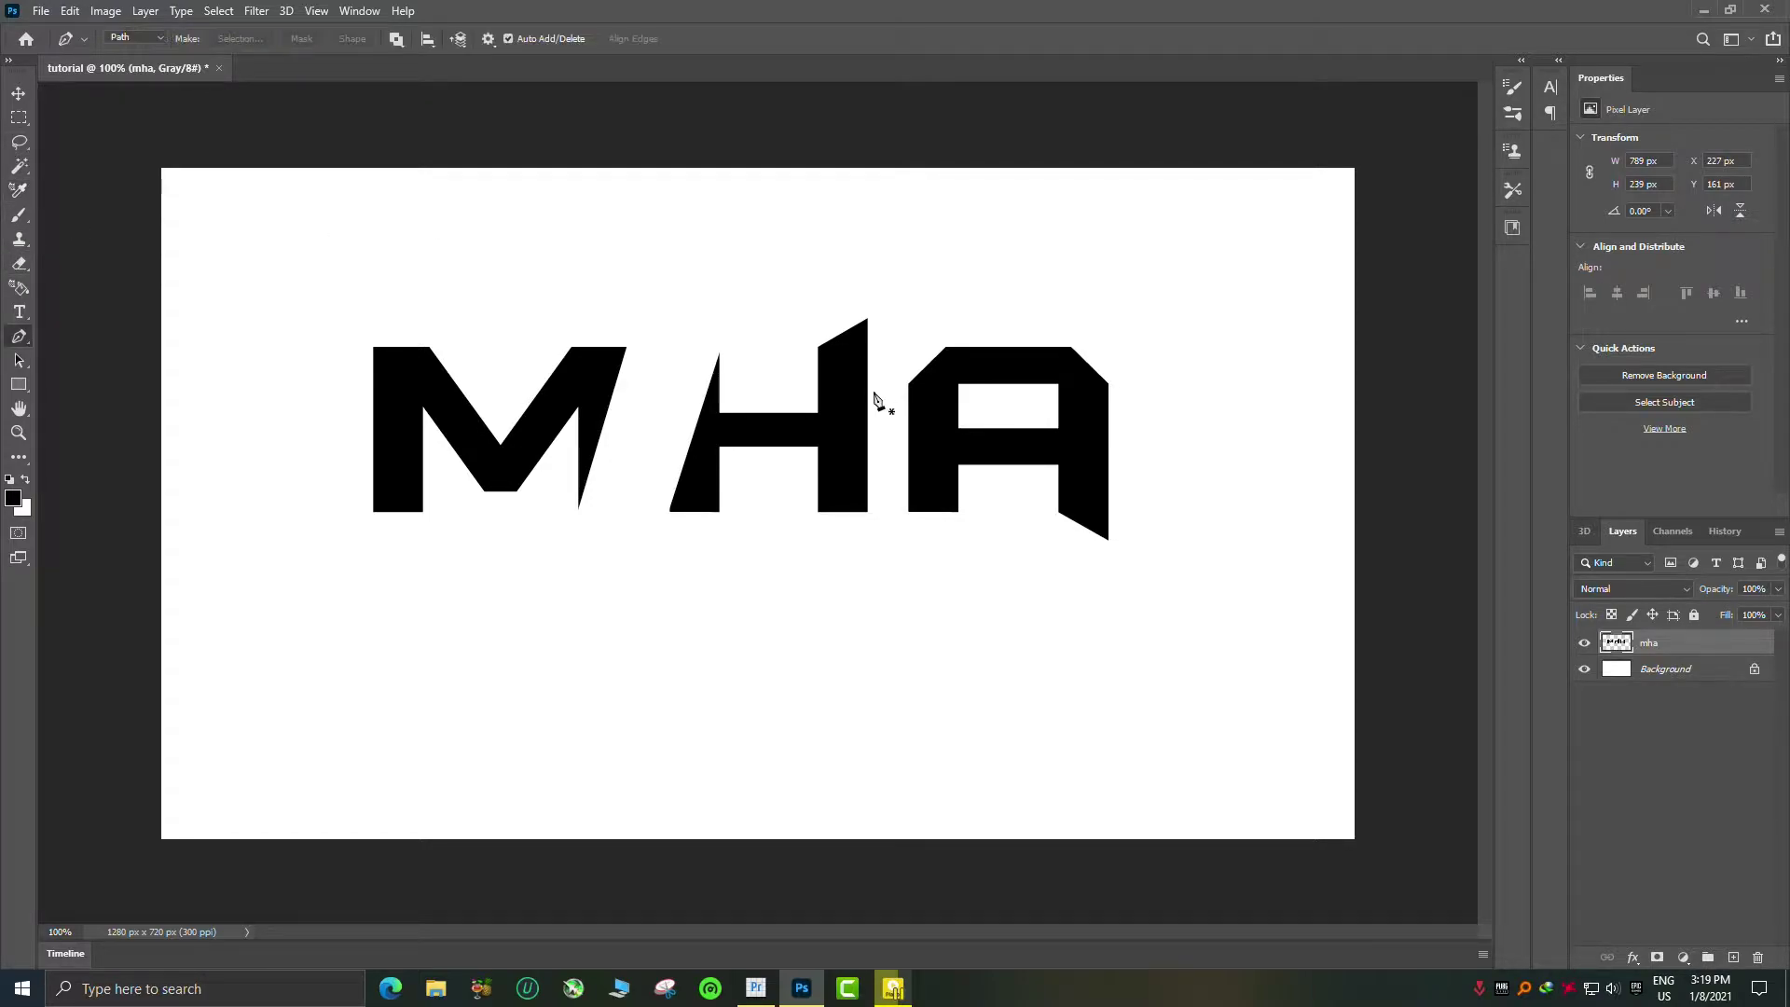
click(816, 511)
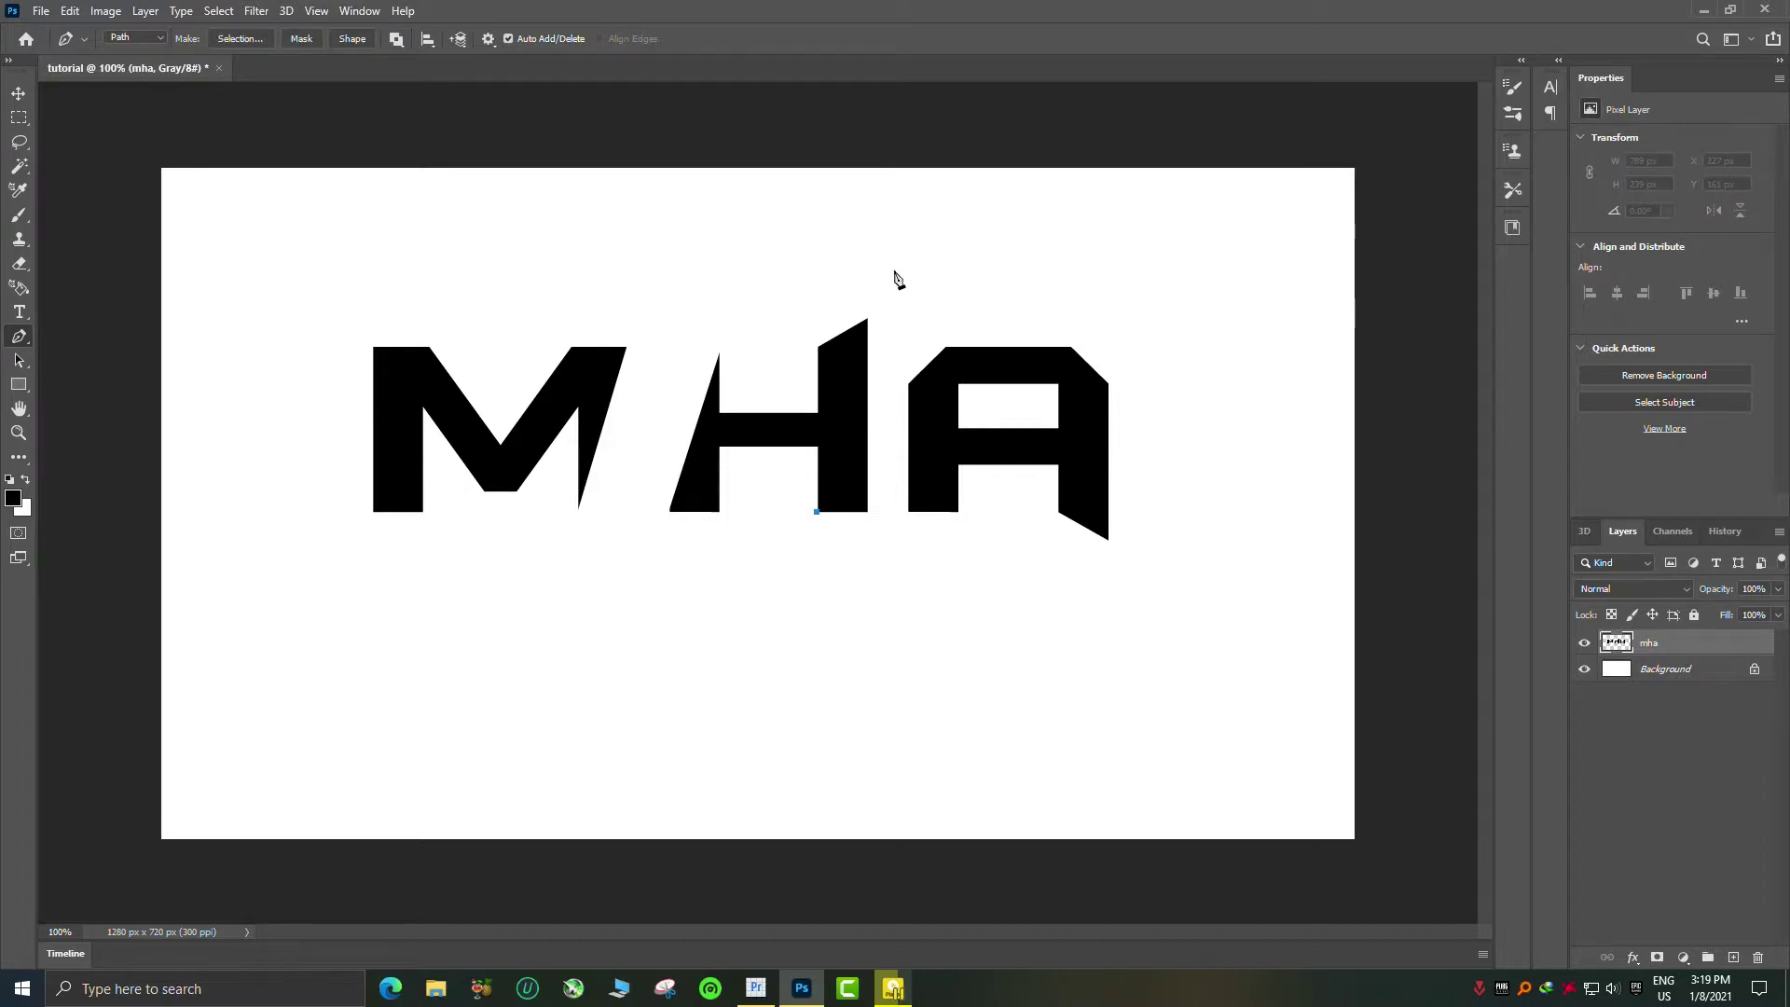
click(867, 318)
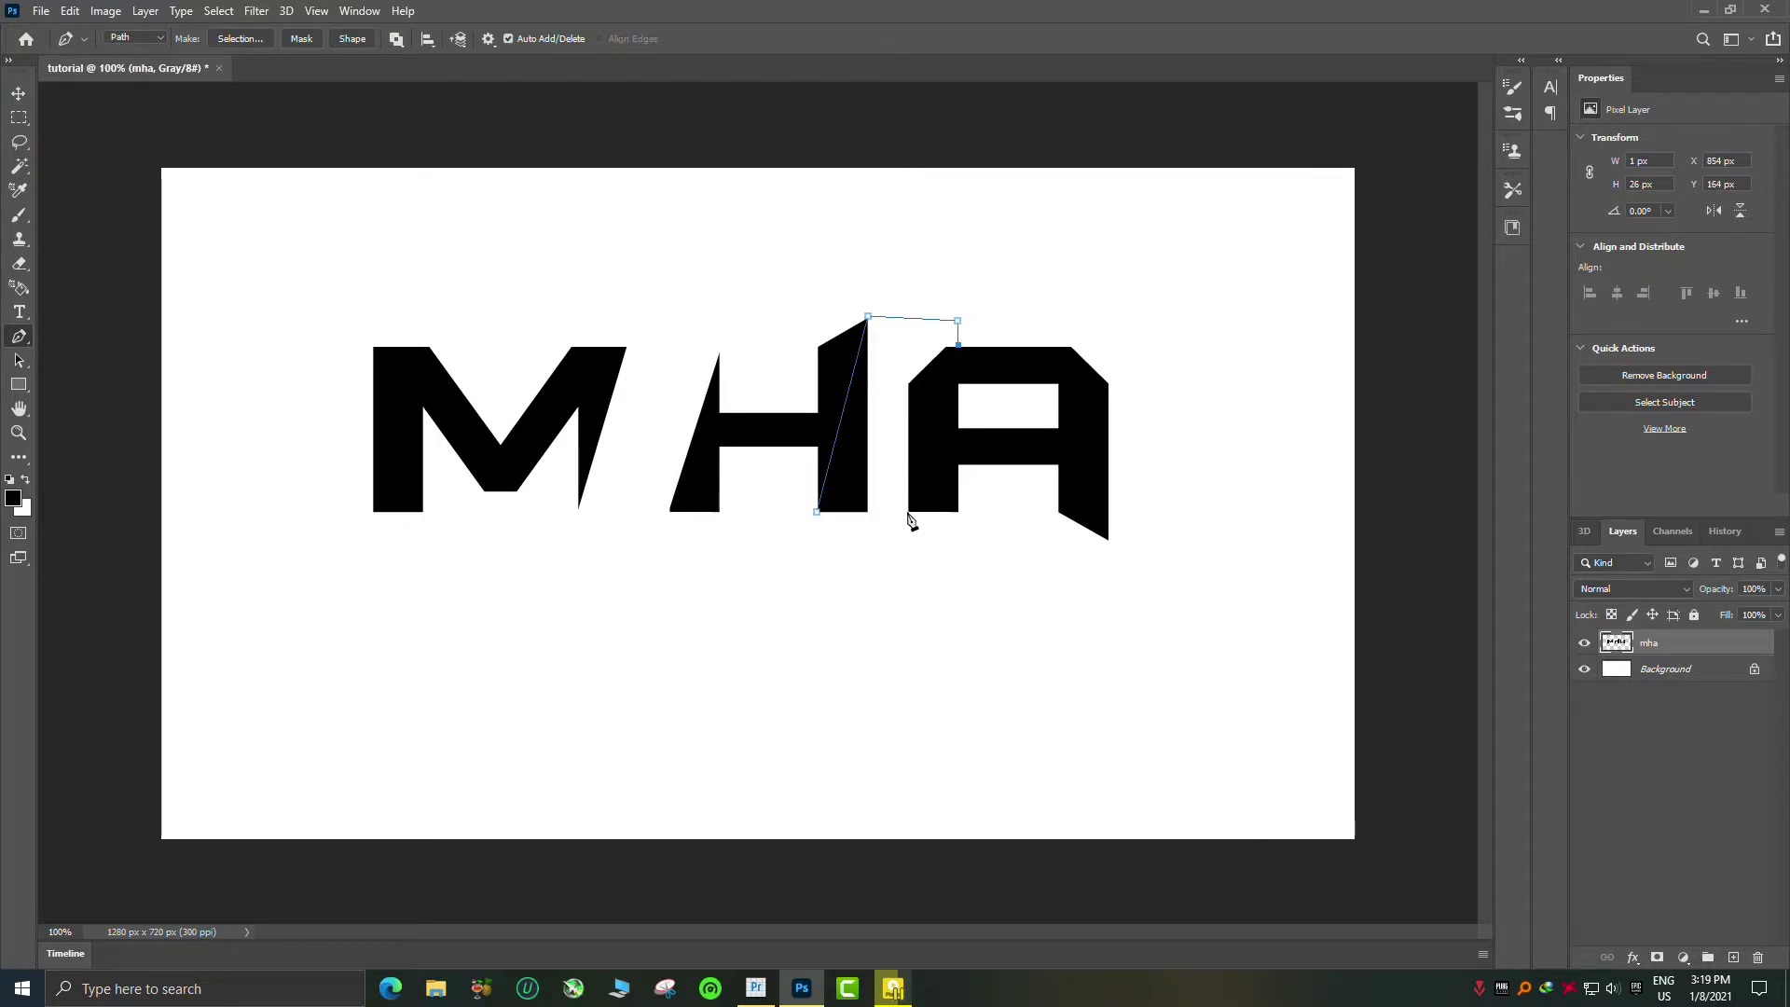
click(818, 512)
right_click(868, 470)
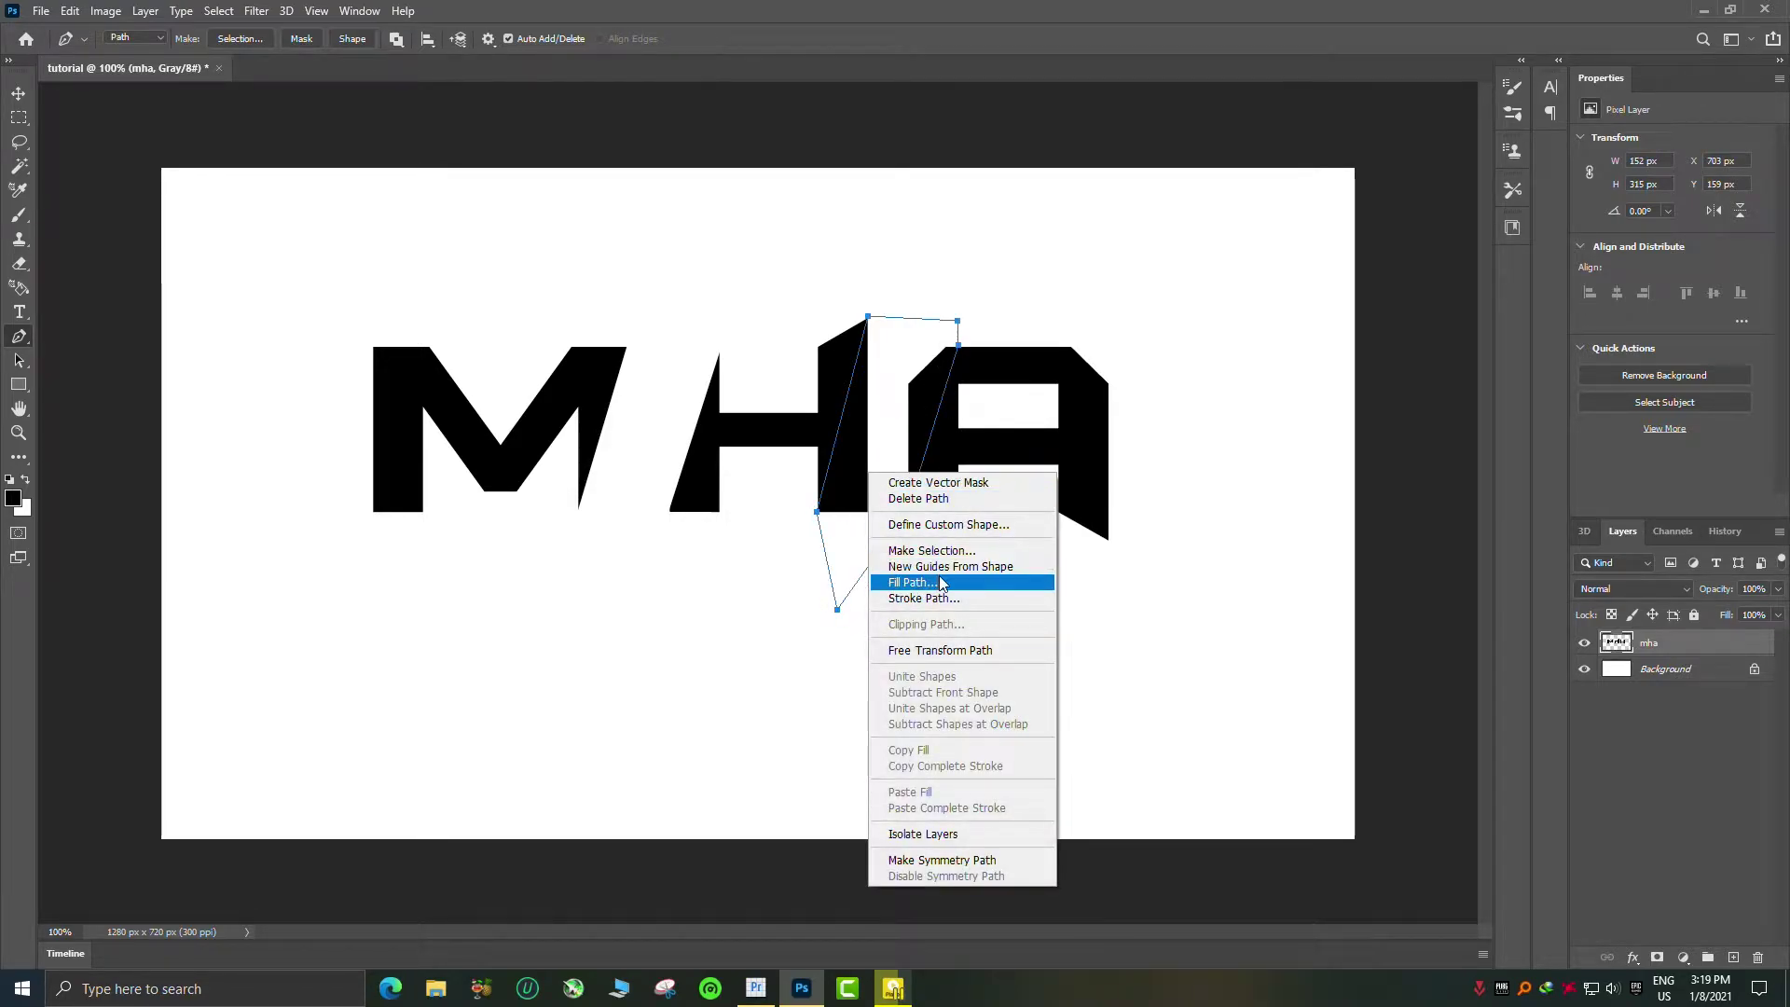
click(930, 551)
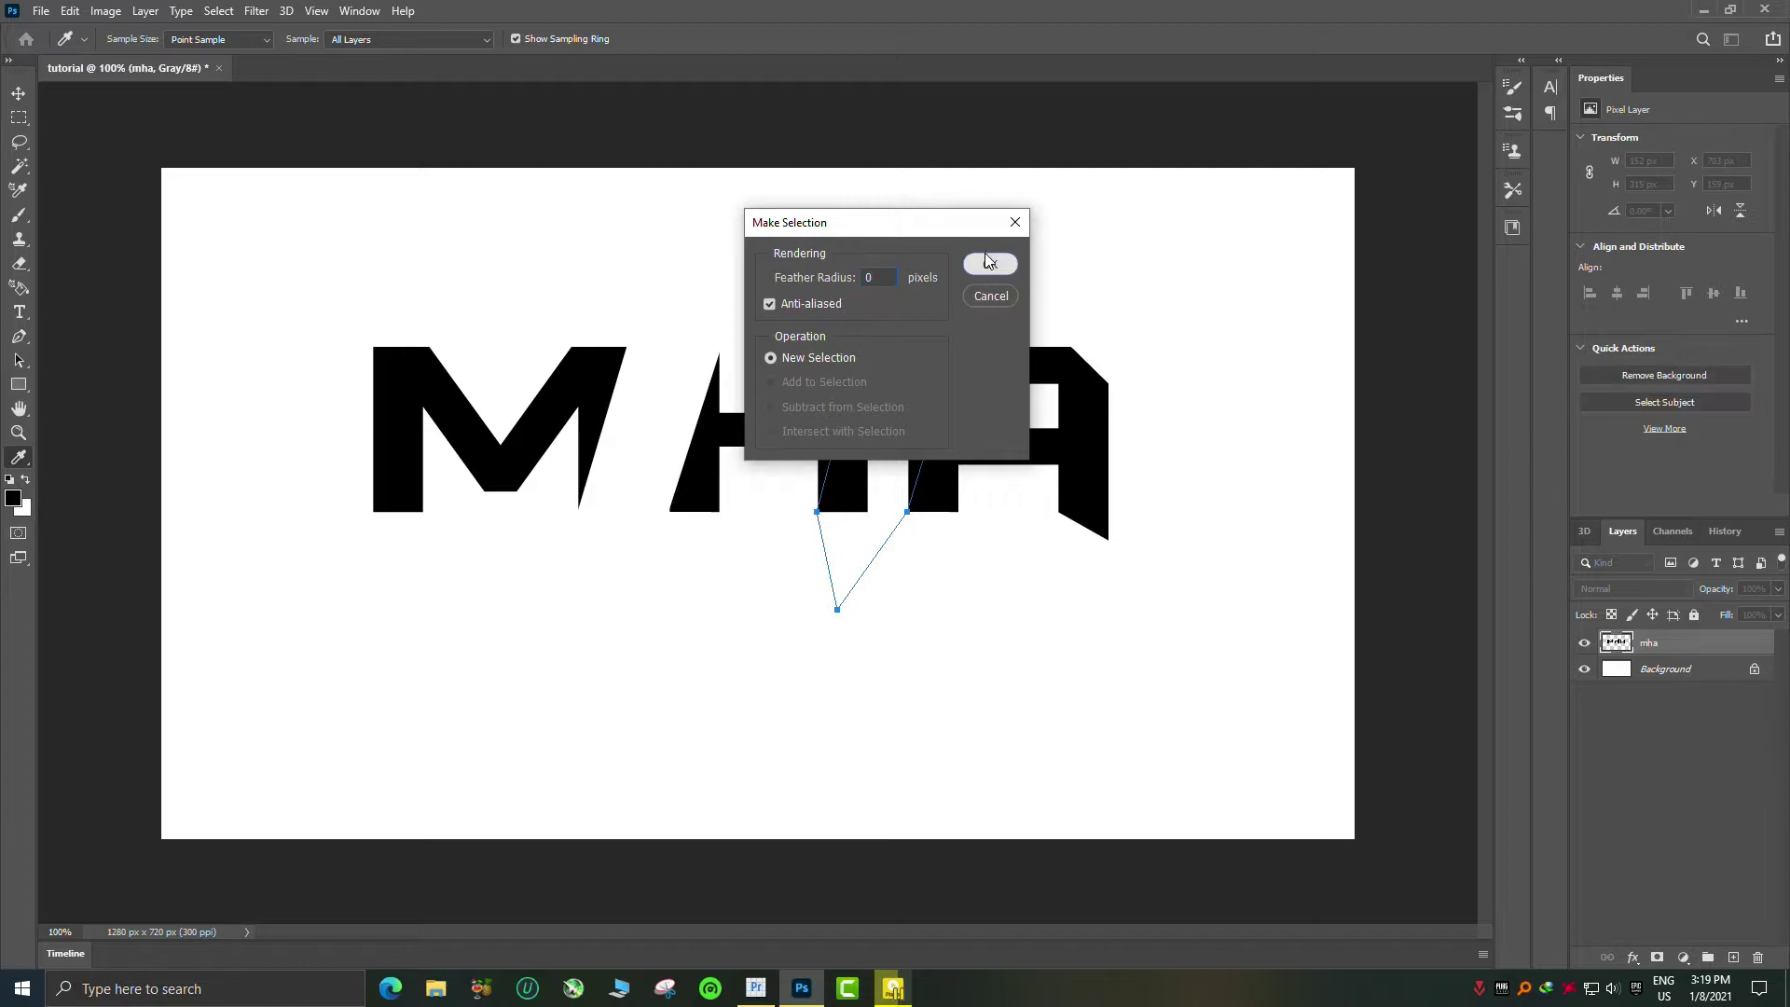
click(991, 264)
key(Delete)
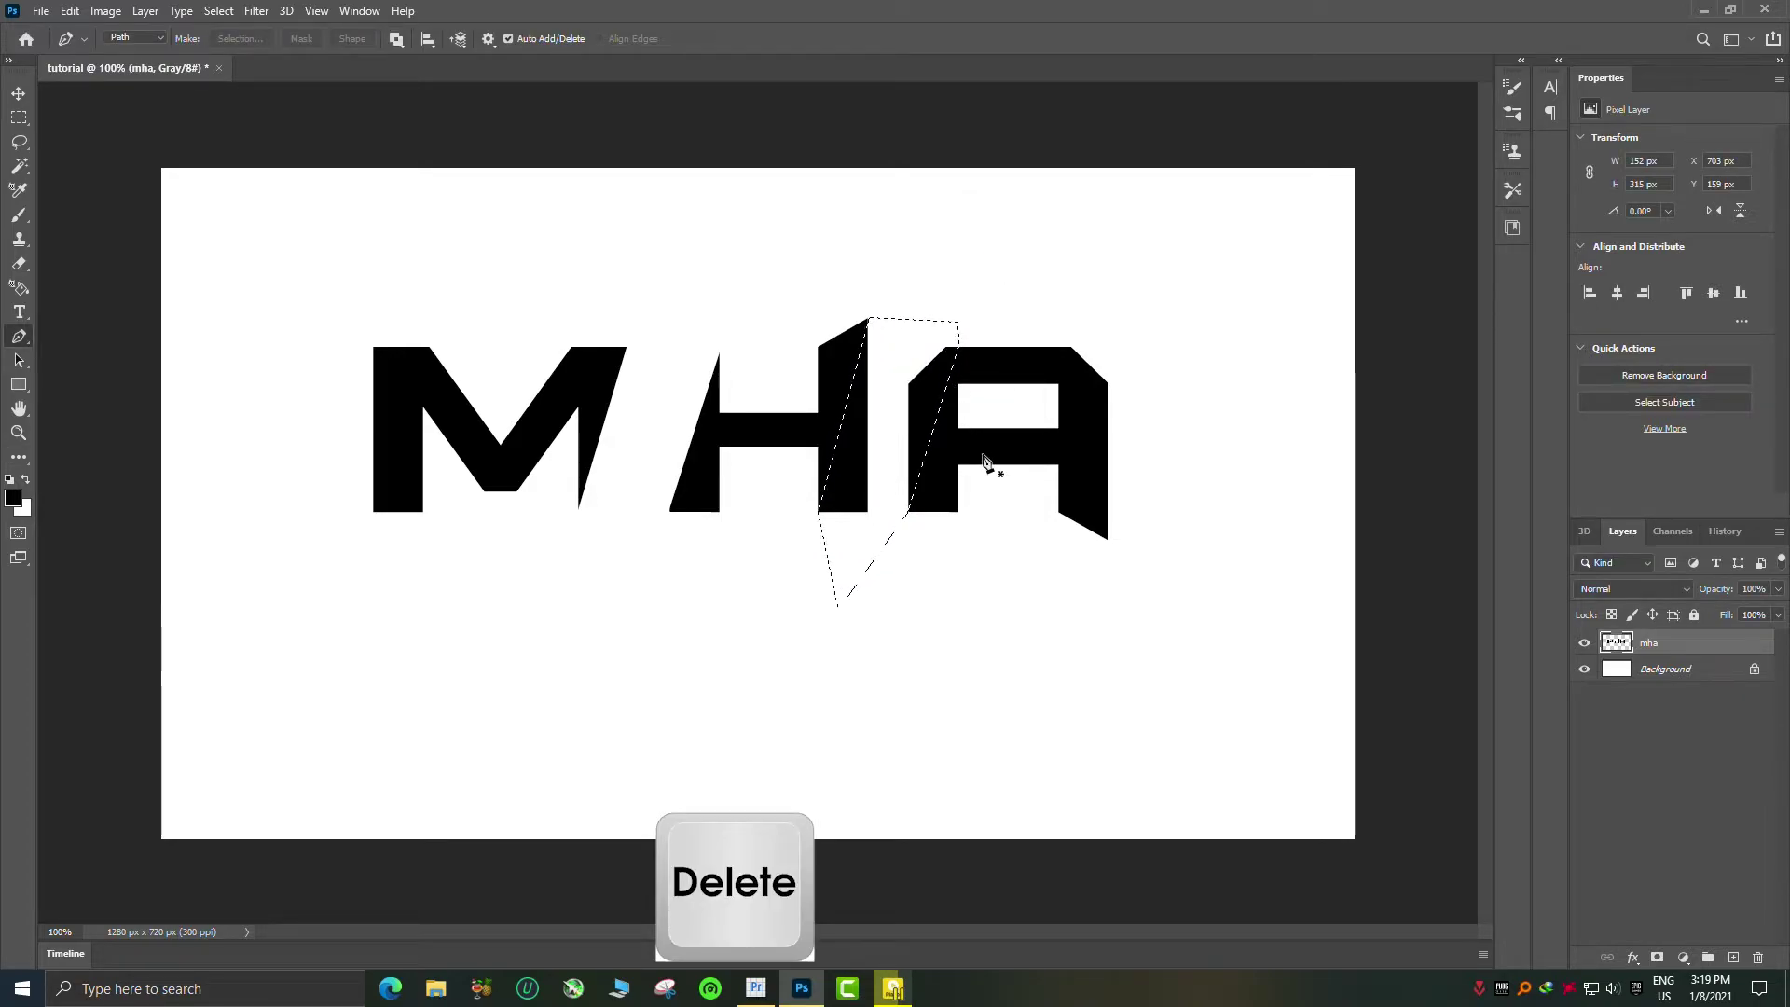
key(ctrl+d)
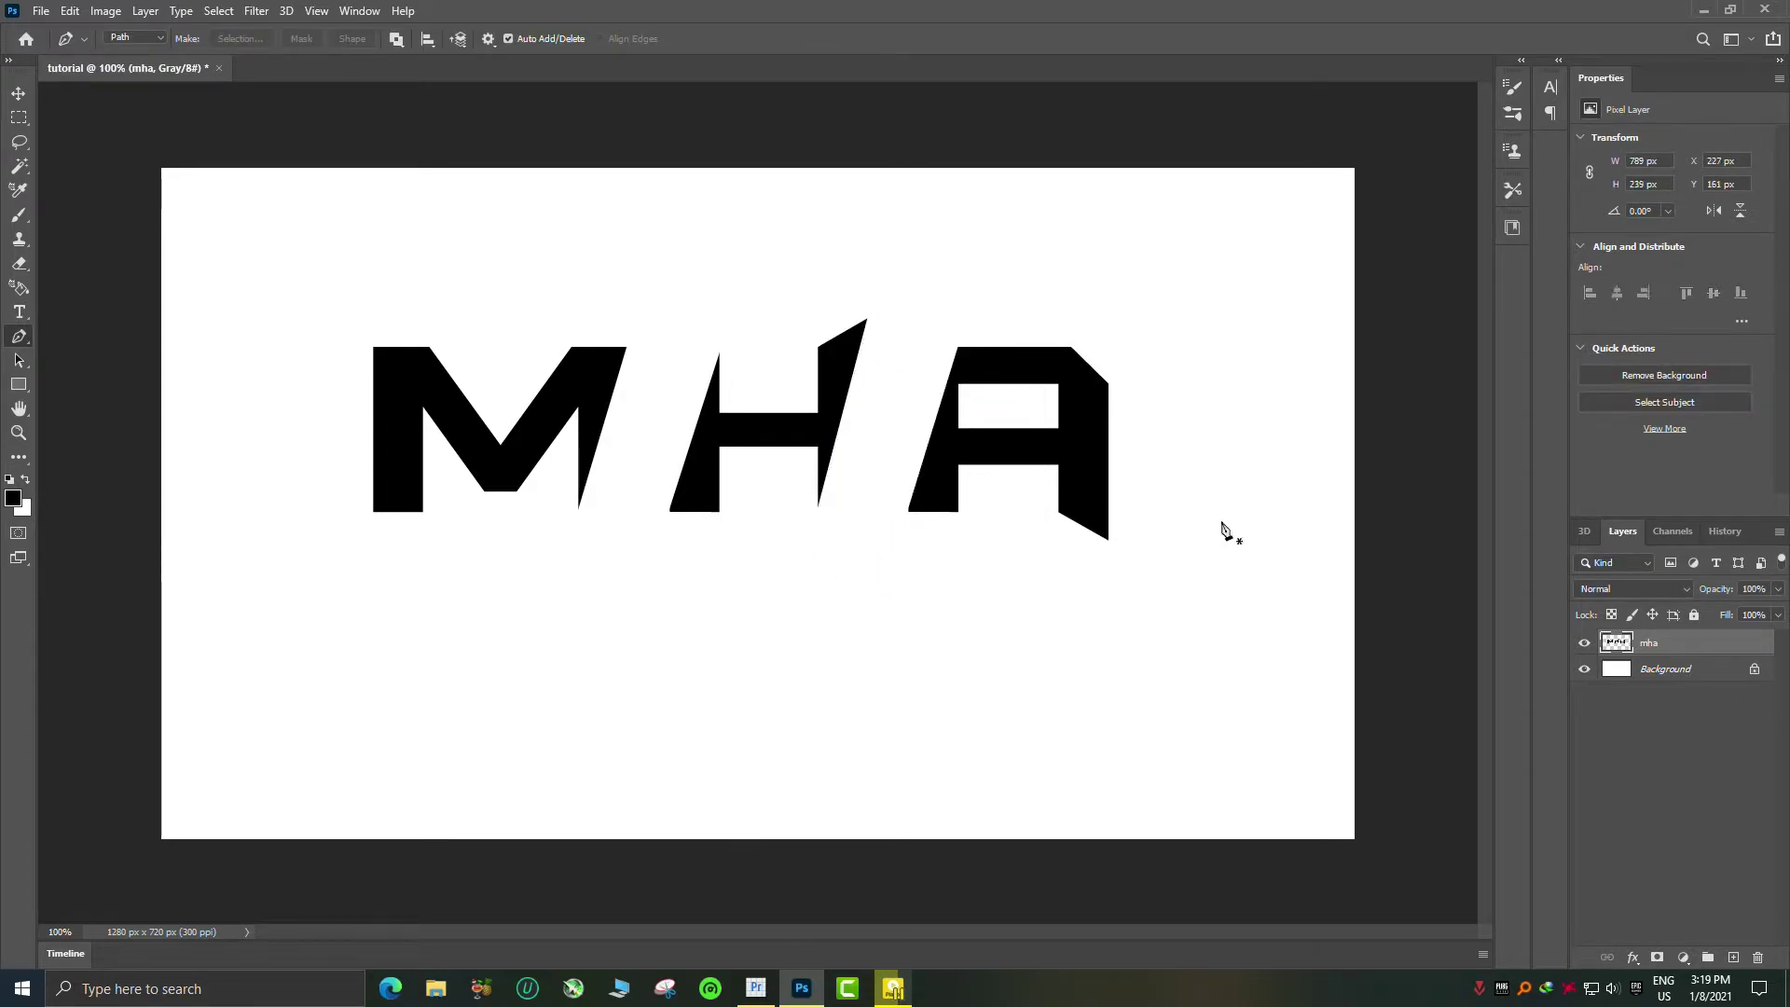
Select the H with the Magic Wand and move it beside the M, leaving a thin slanted gap
click(19, 166)
click(711, 438)
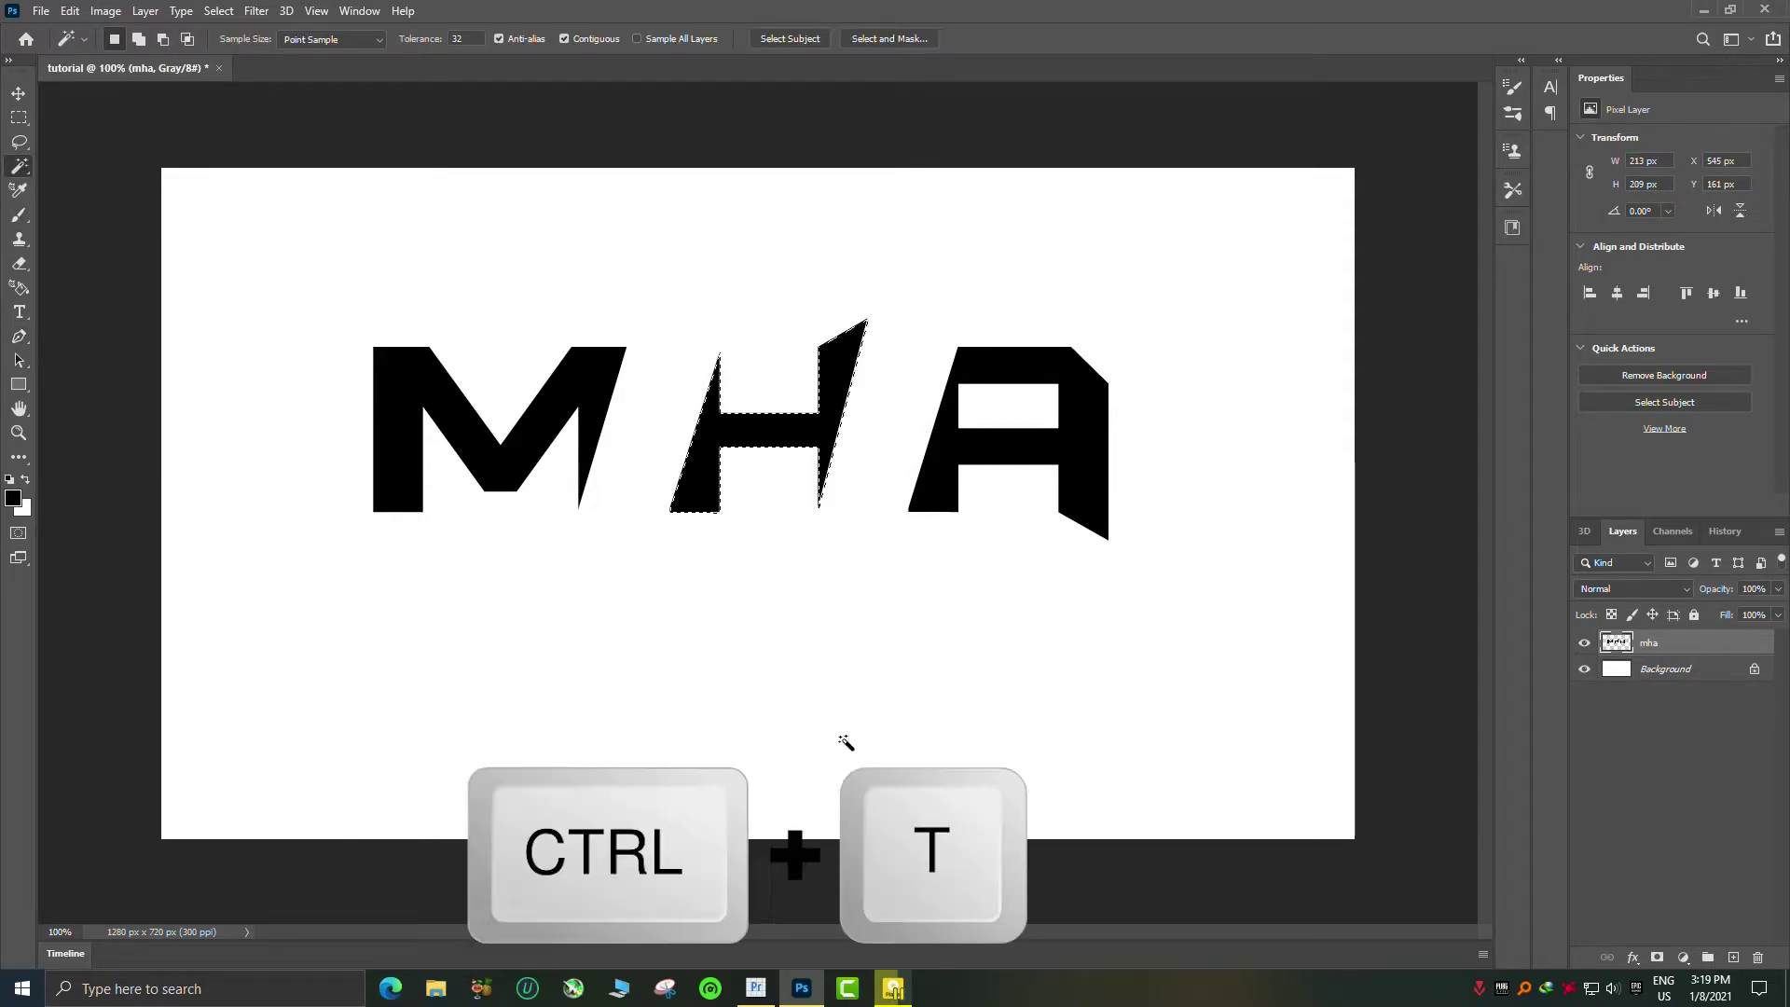
key(ctrl+t)
drag(806, 455, 723, 450)
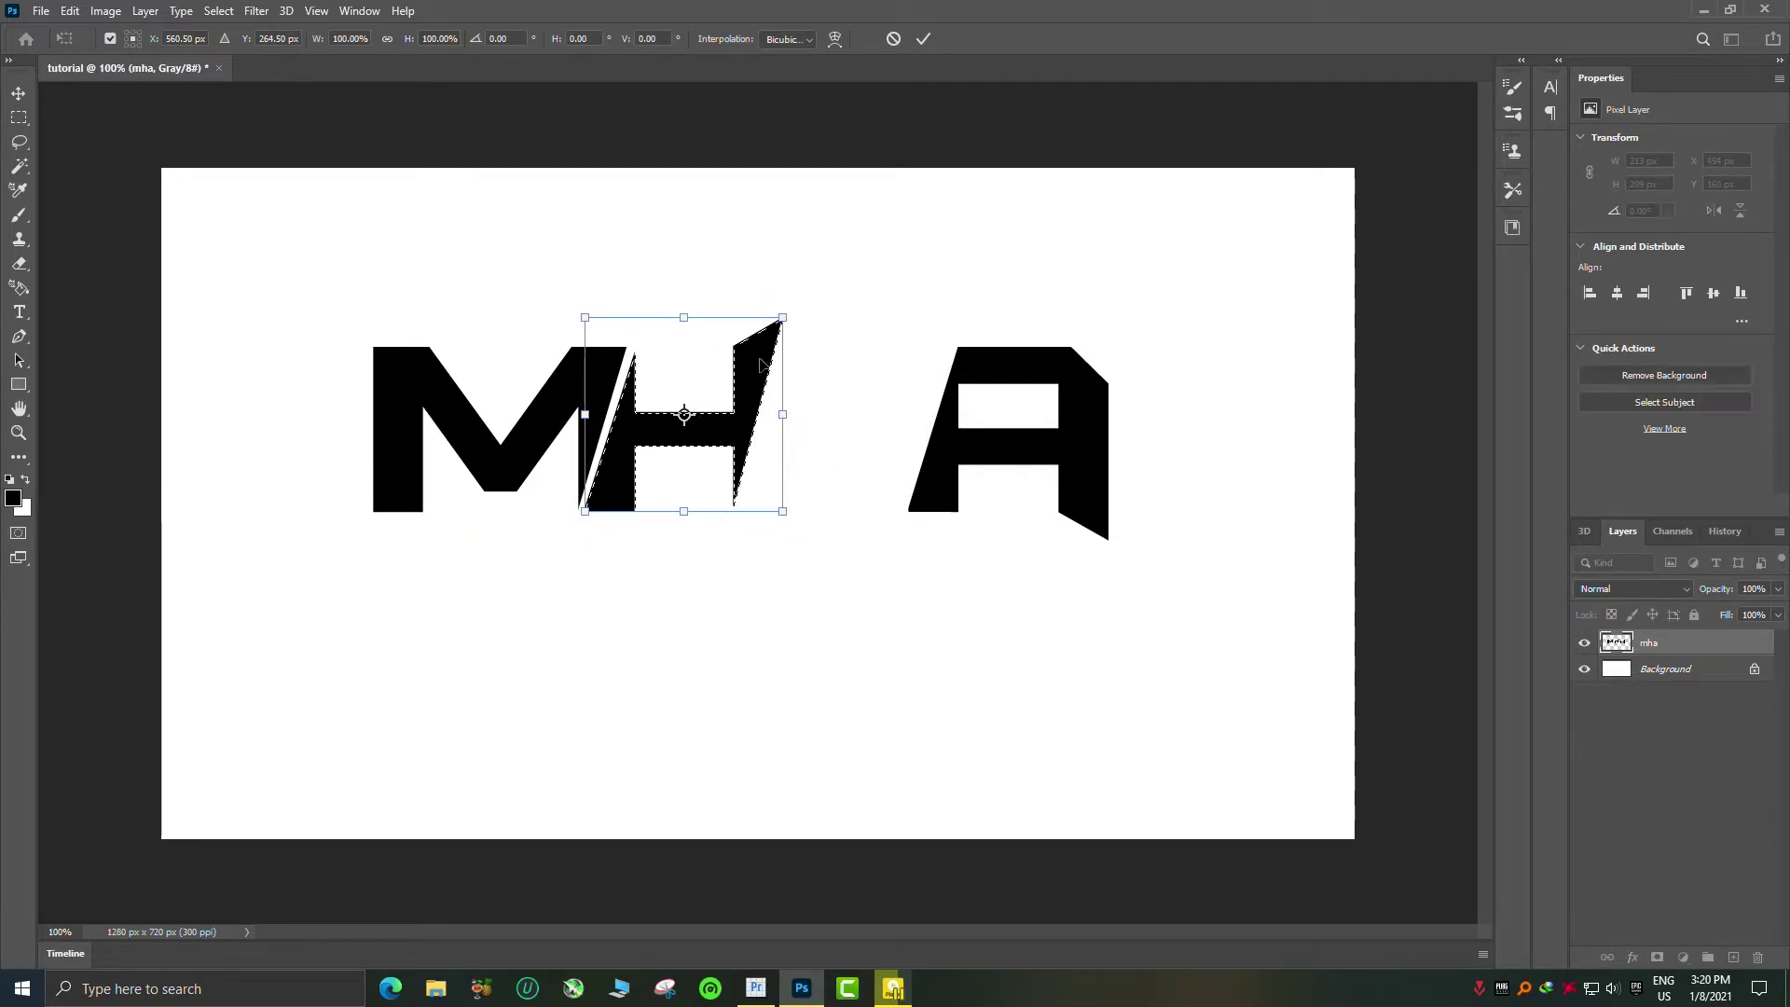
click(923, 38)
key(w)
key(ctrl+d)
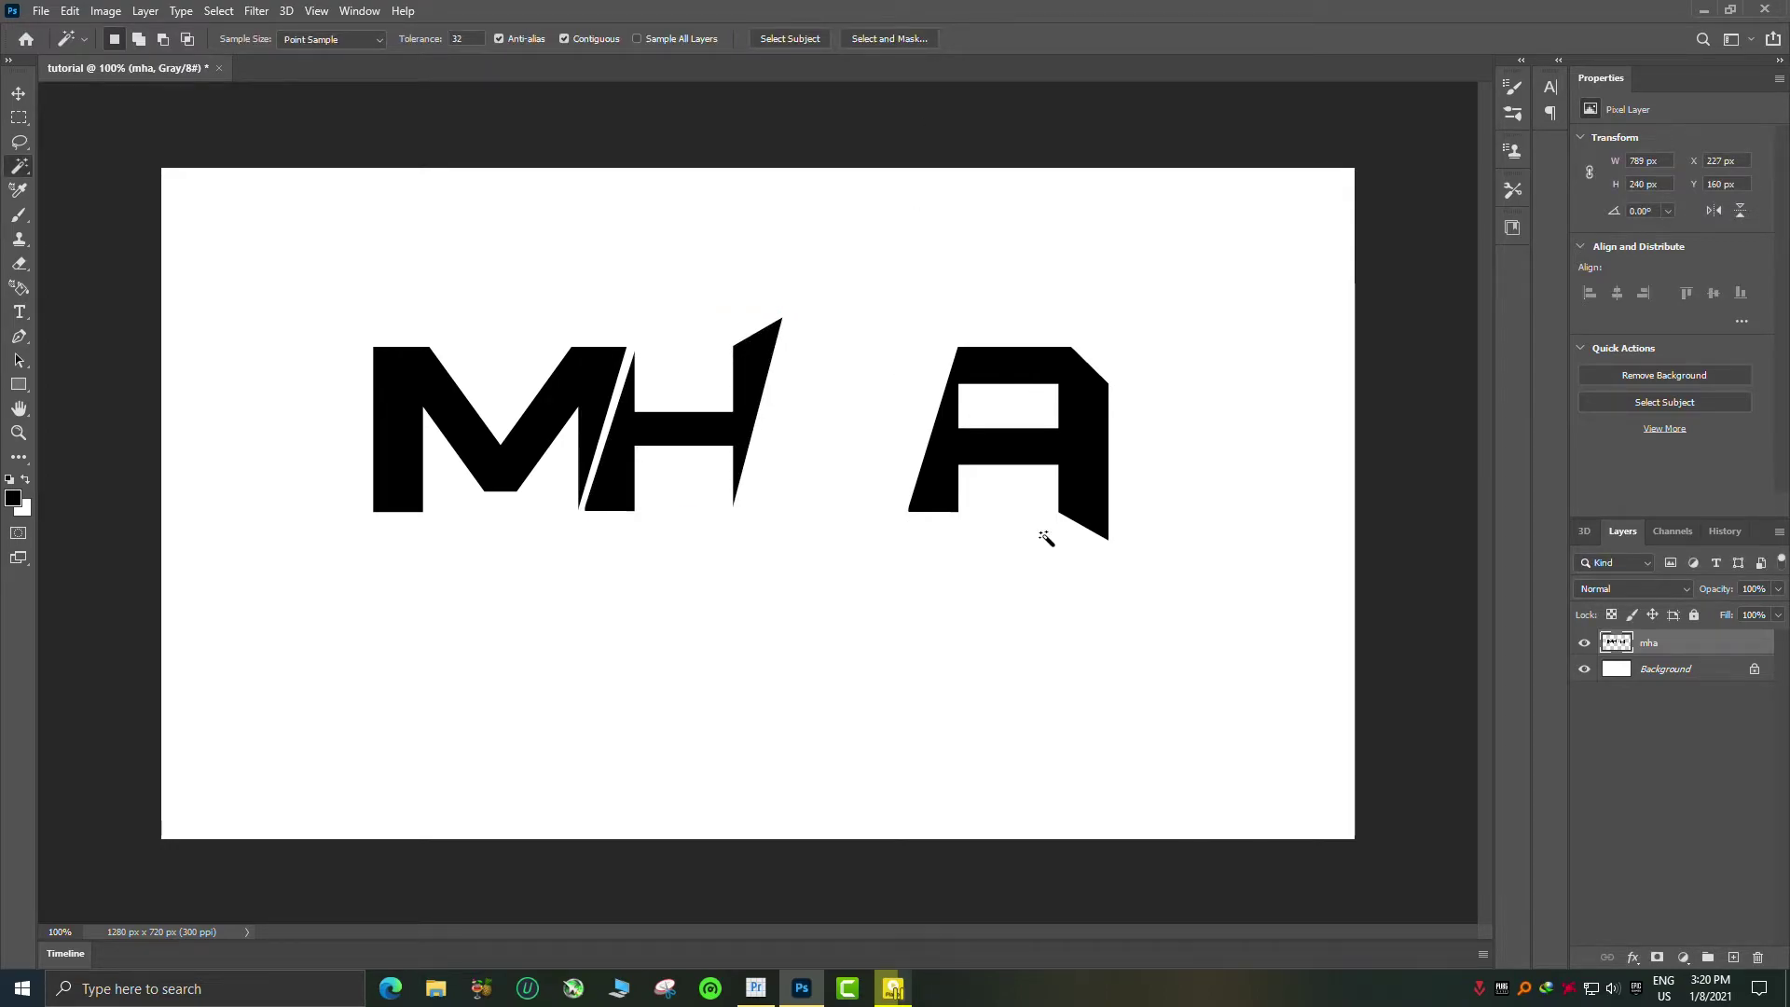
Select the A with the Magic Wand and move it beside the H, leaving a thin slanted gap
click(958, 410)
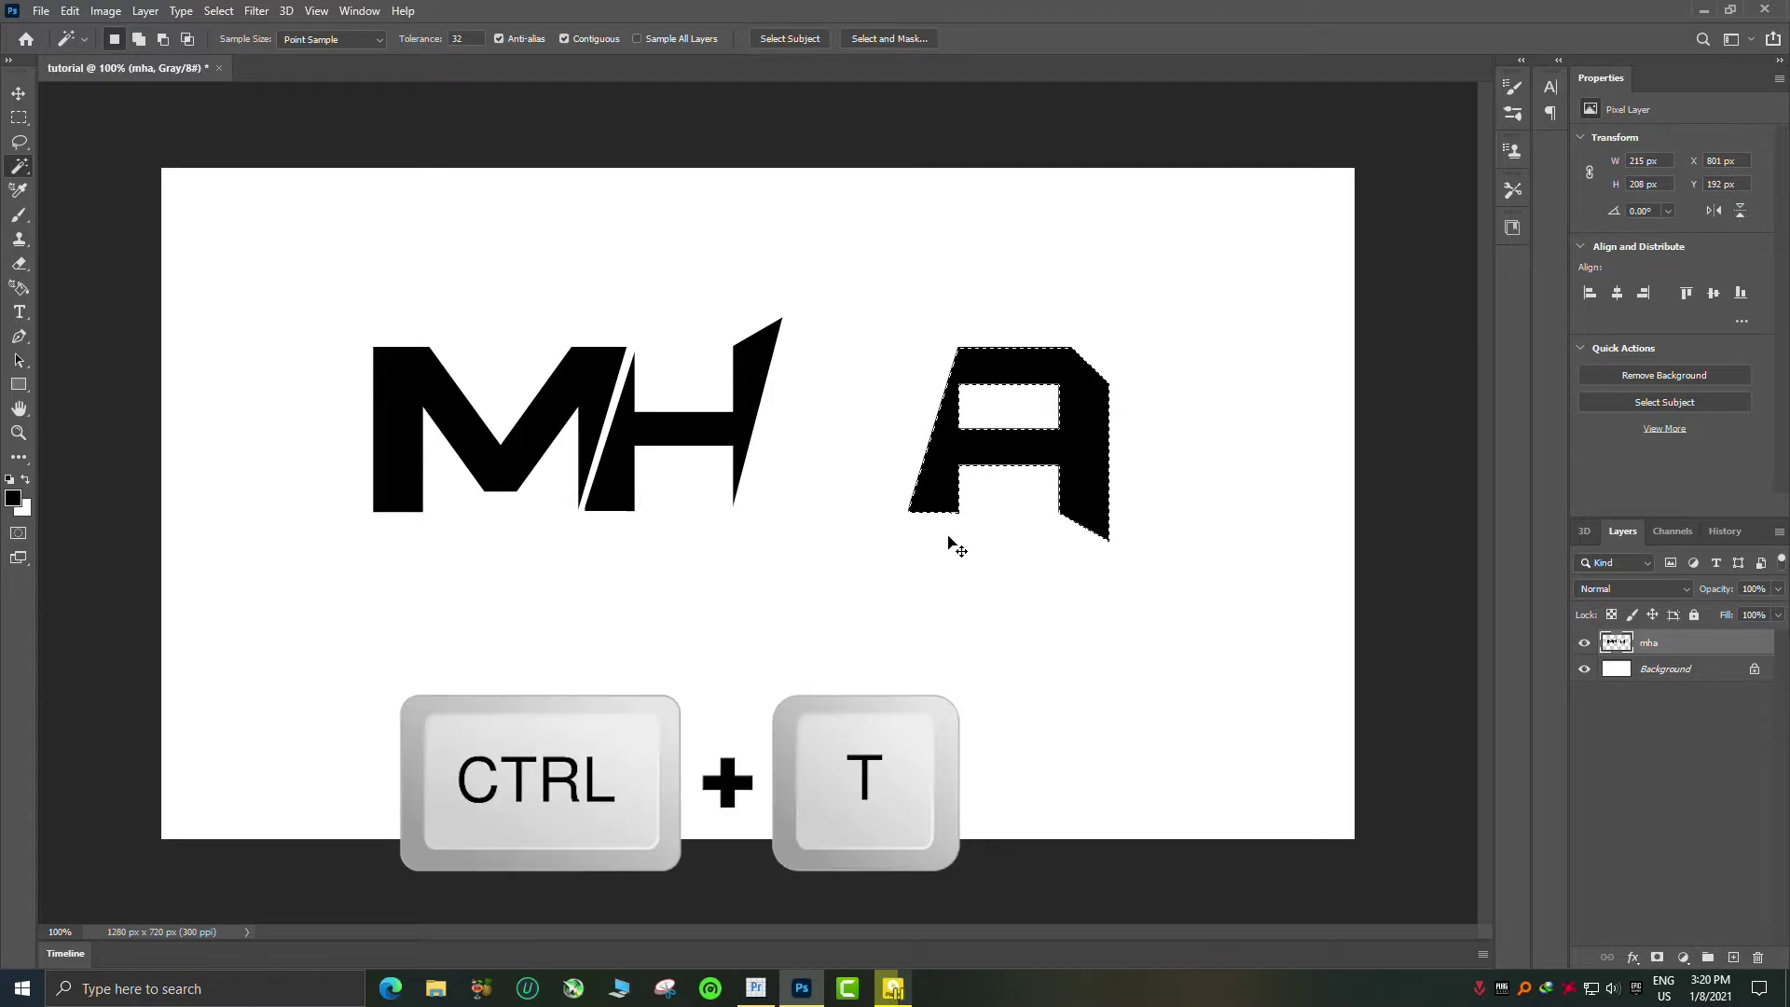
key(ctrl+t)
drag(1052, 467, 880, 453)
click(922, 41)
key(w)
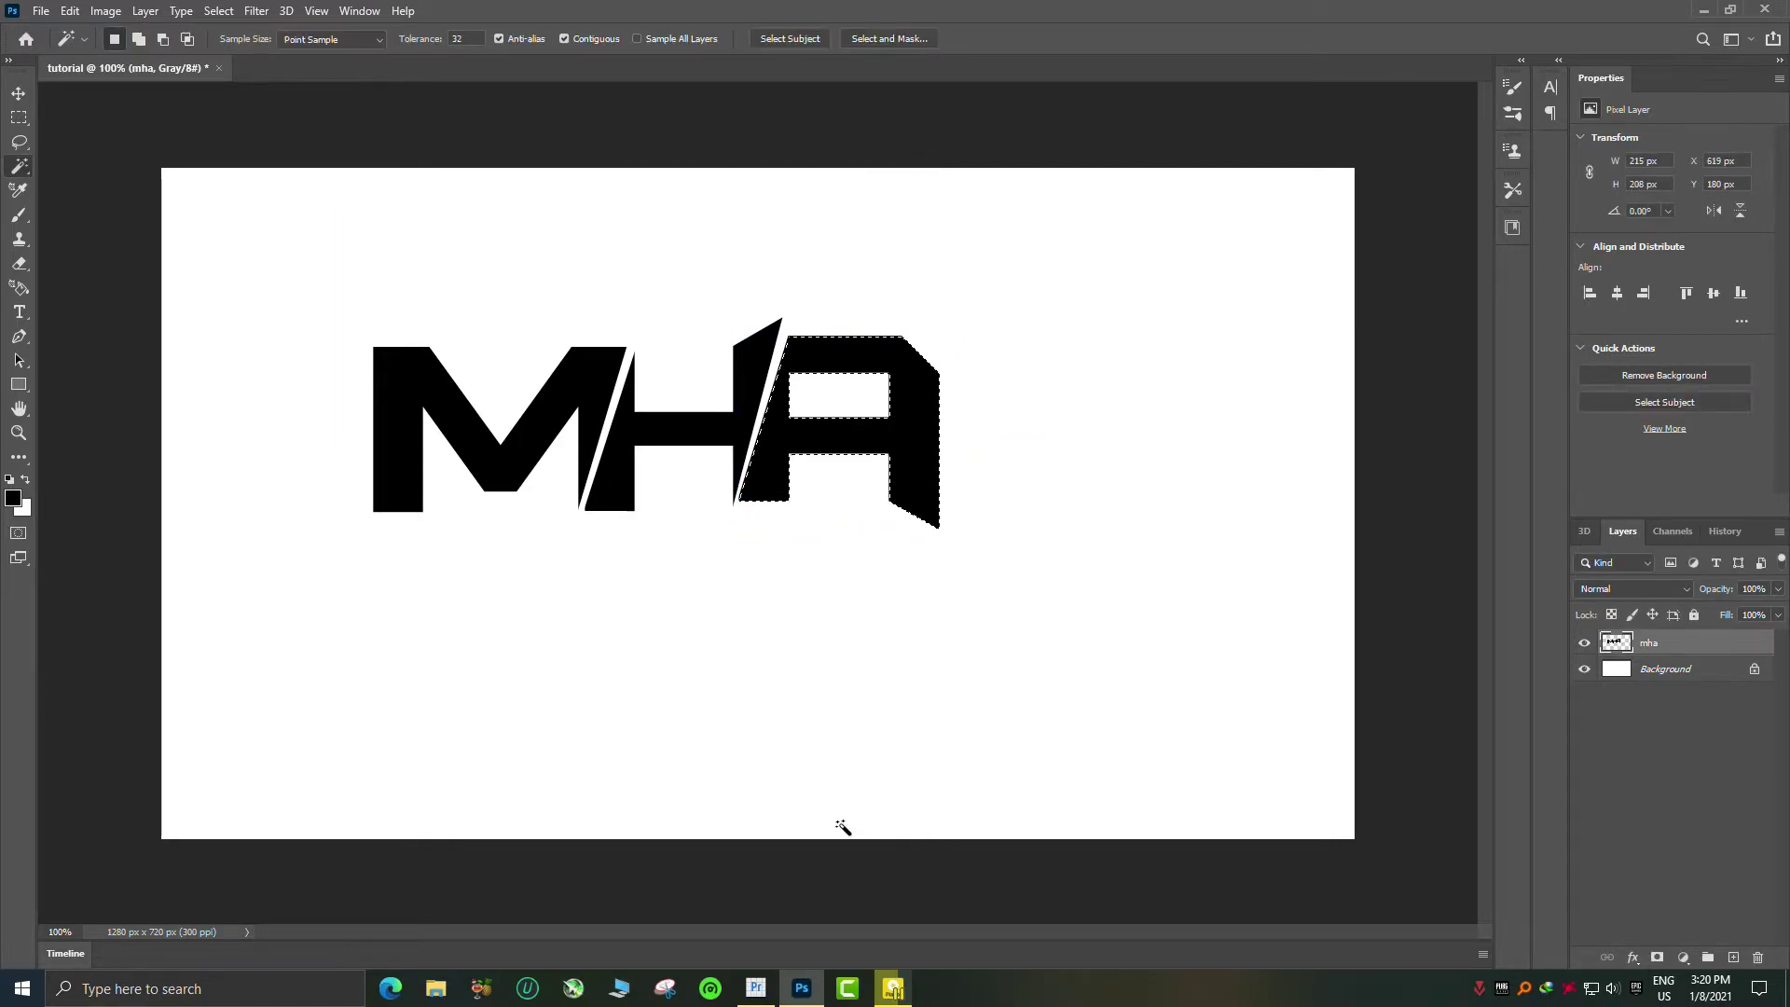
key(ctrl+d)
Move the joined MHA lettering right to centre it horizontally on the canvas
key(ctrl+t)
drag(732, 430, 834, 433)
click(922, 41)
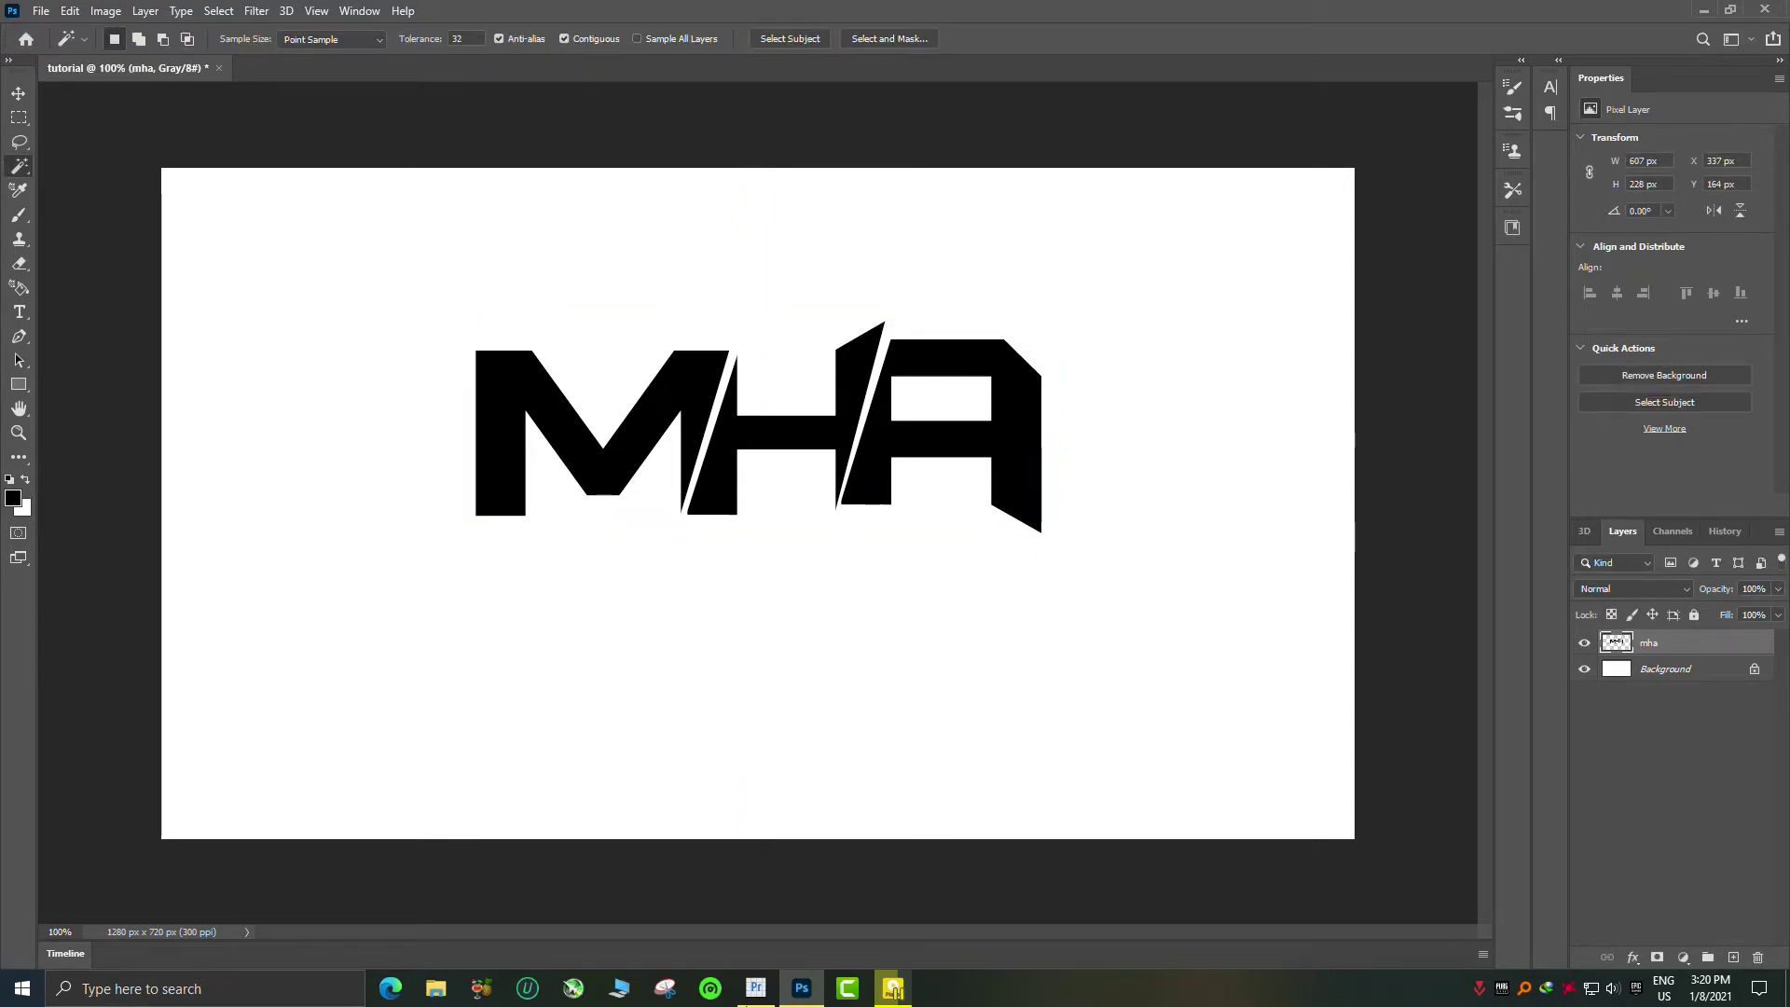
Switch to the Edge browser and search Google Images for "pentagone shape"
click(390, 989)
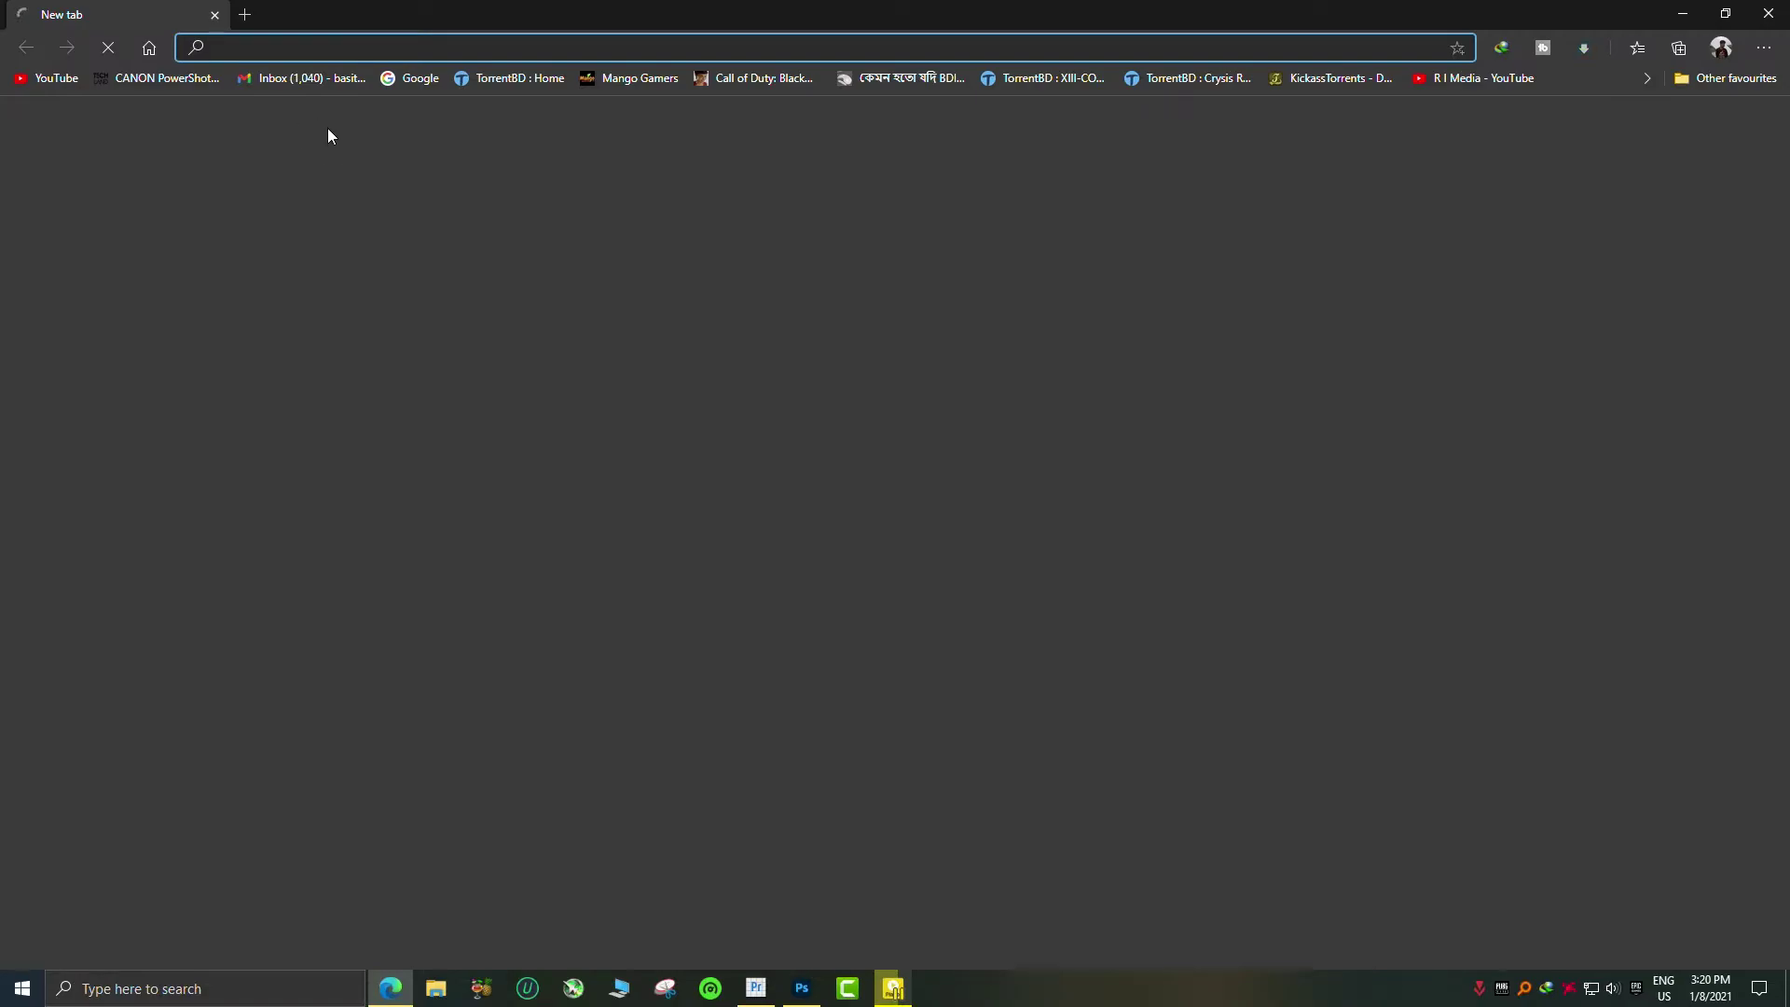
text(pentago)
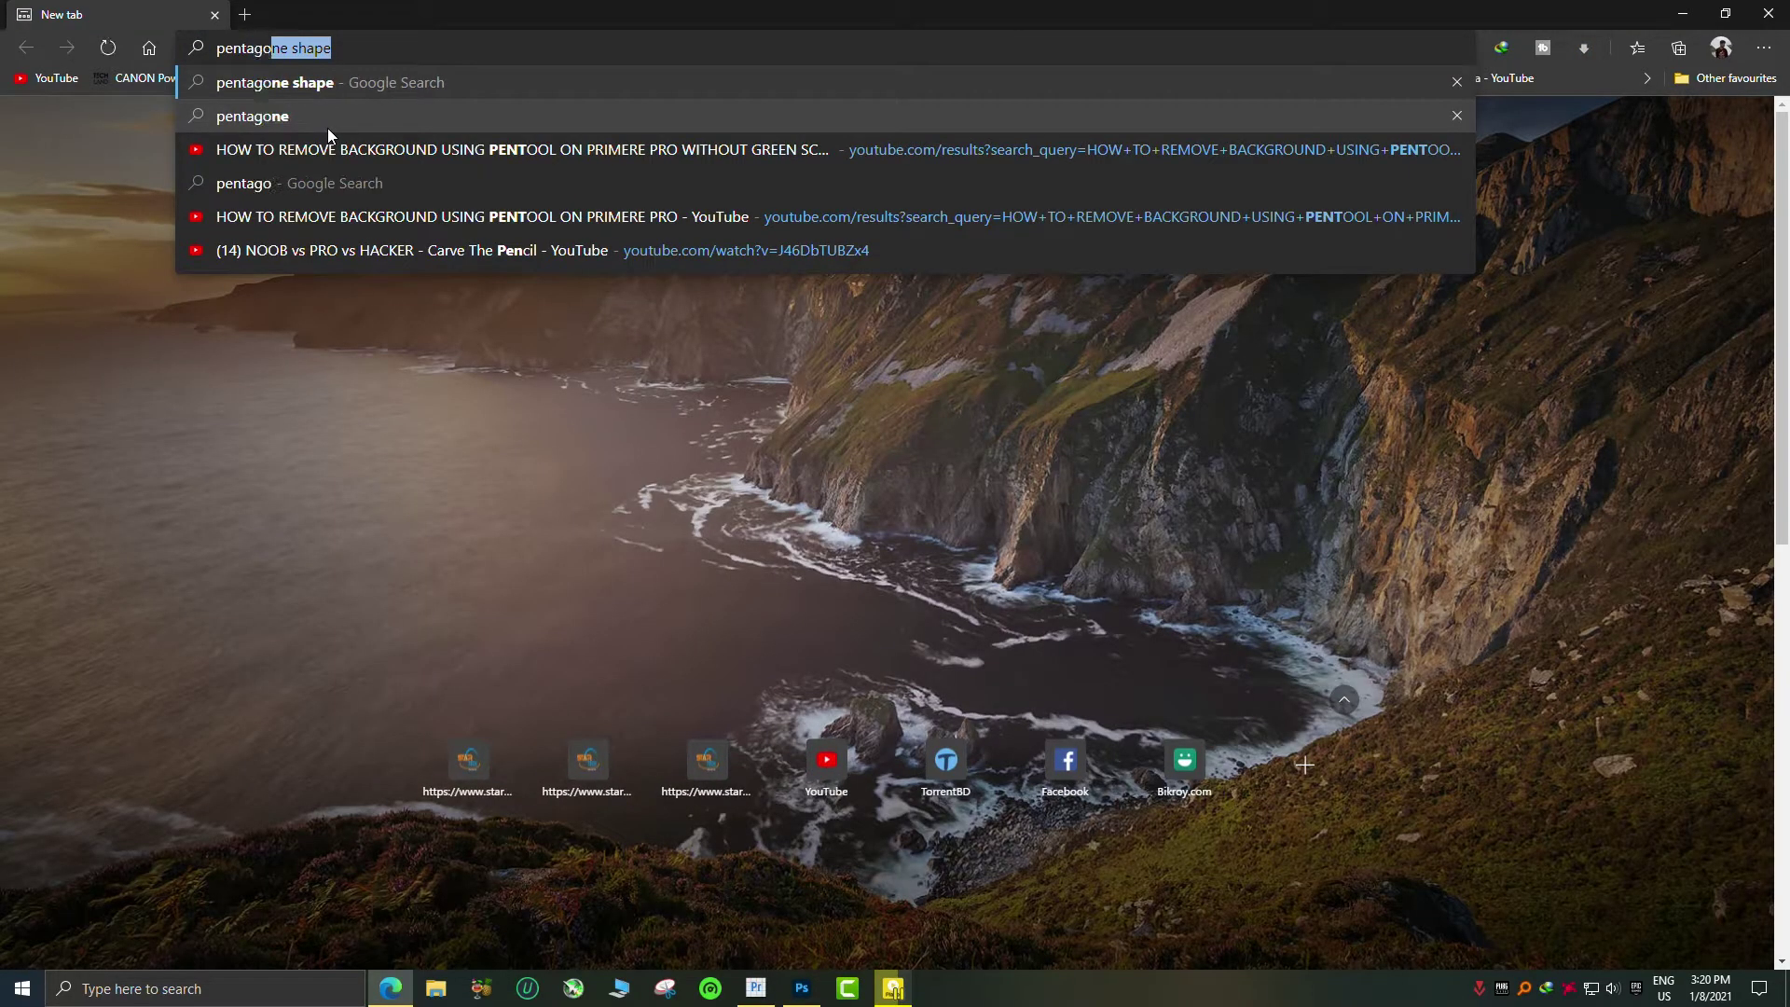
click(327, 127)
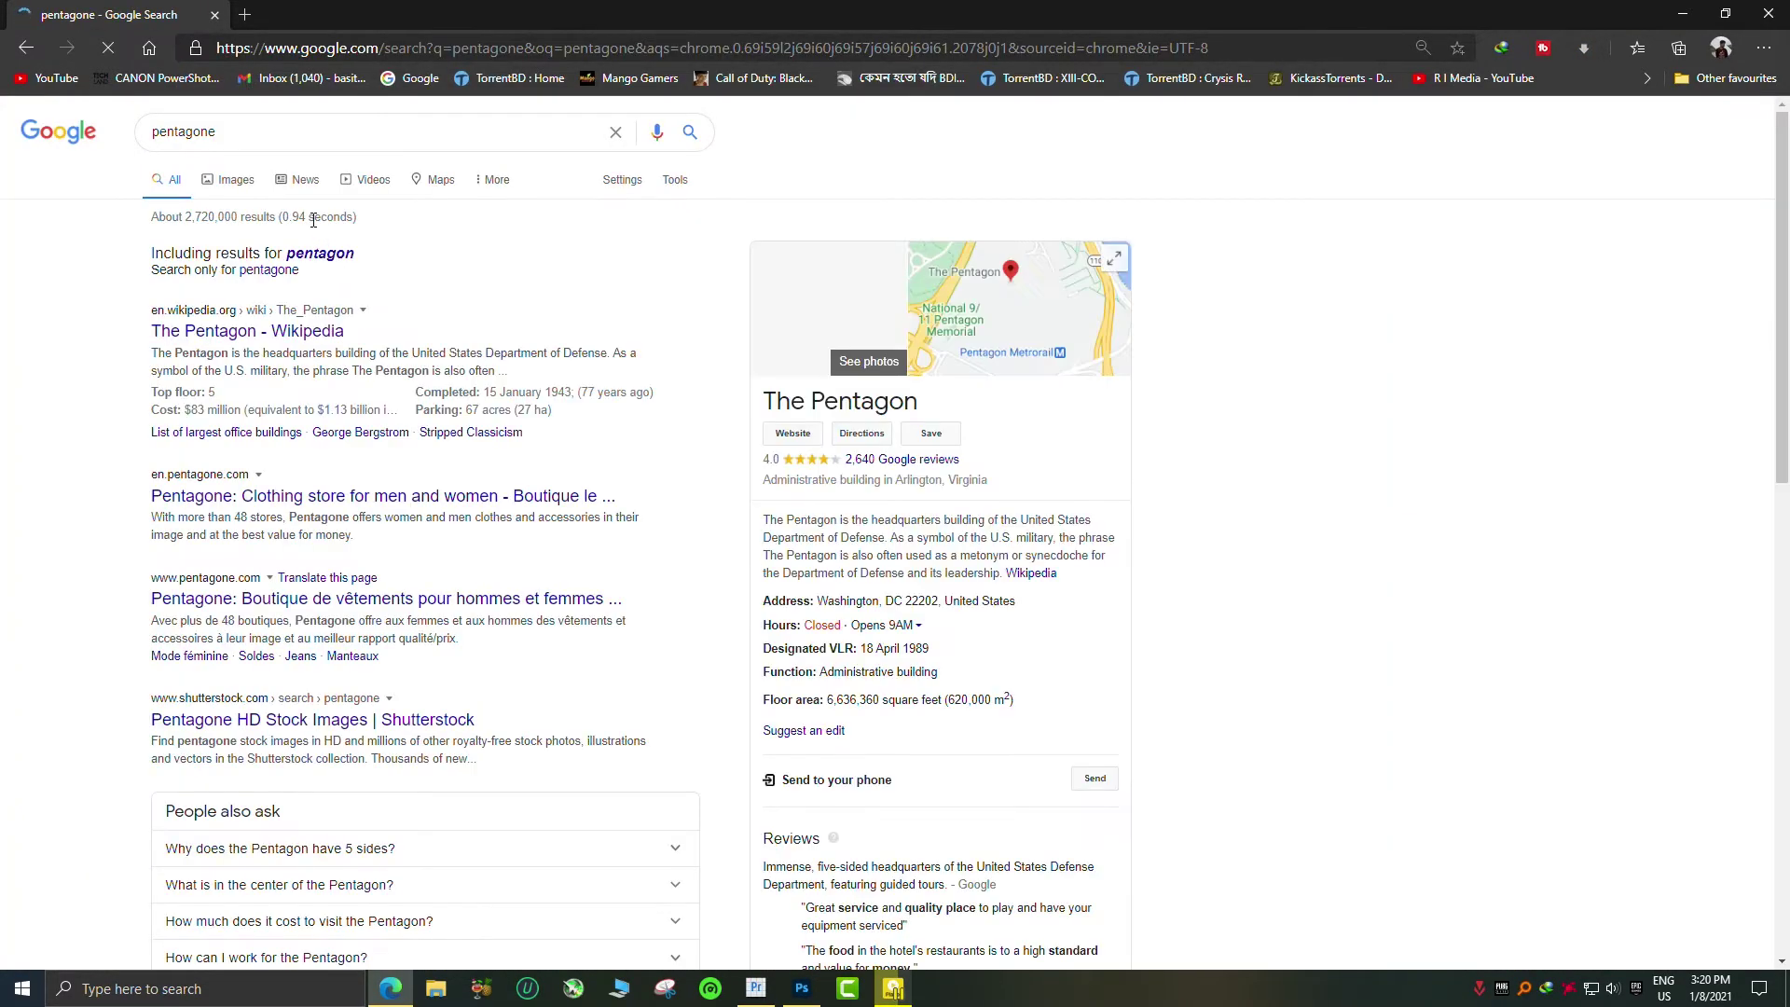
click(257, 133)
text(s)
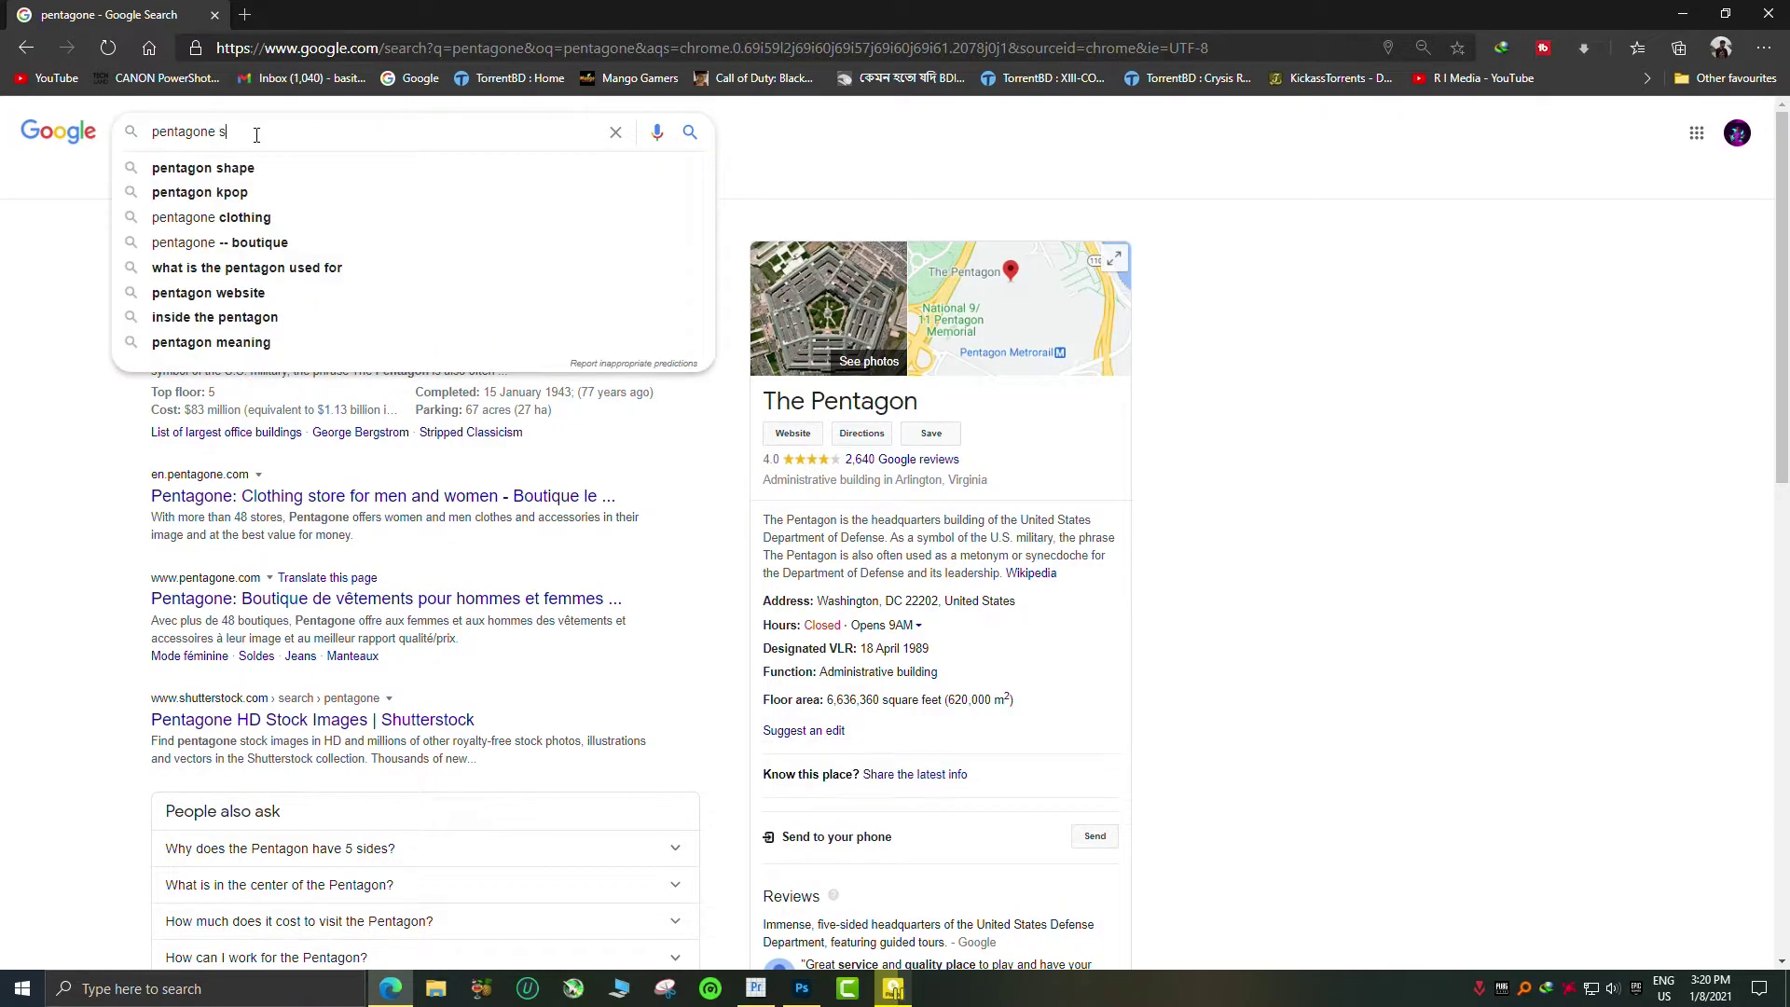
text(hape)
key(Return)
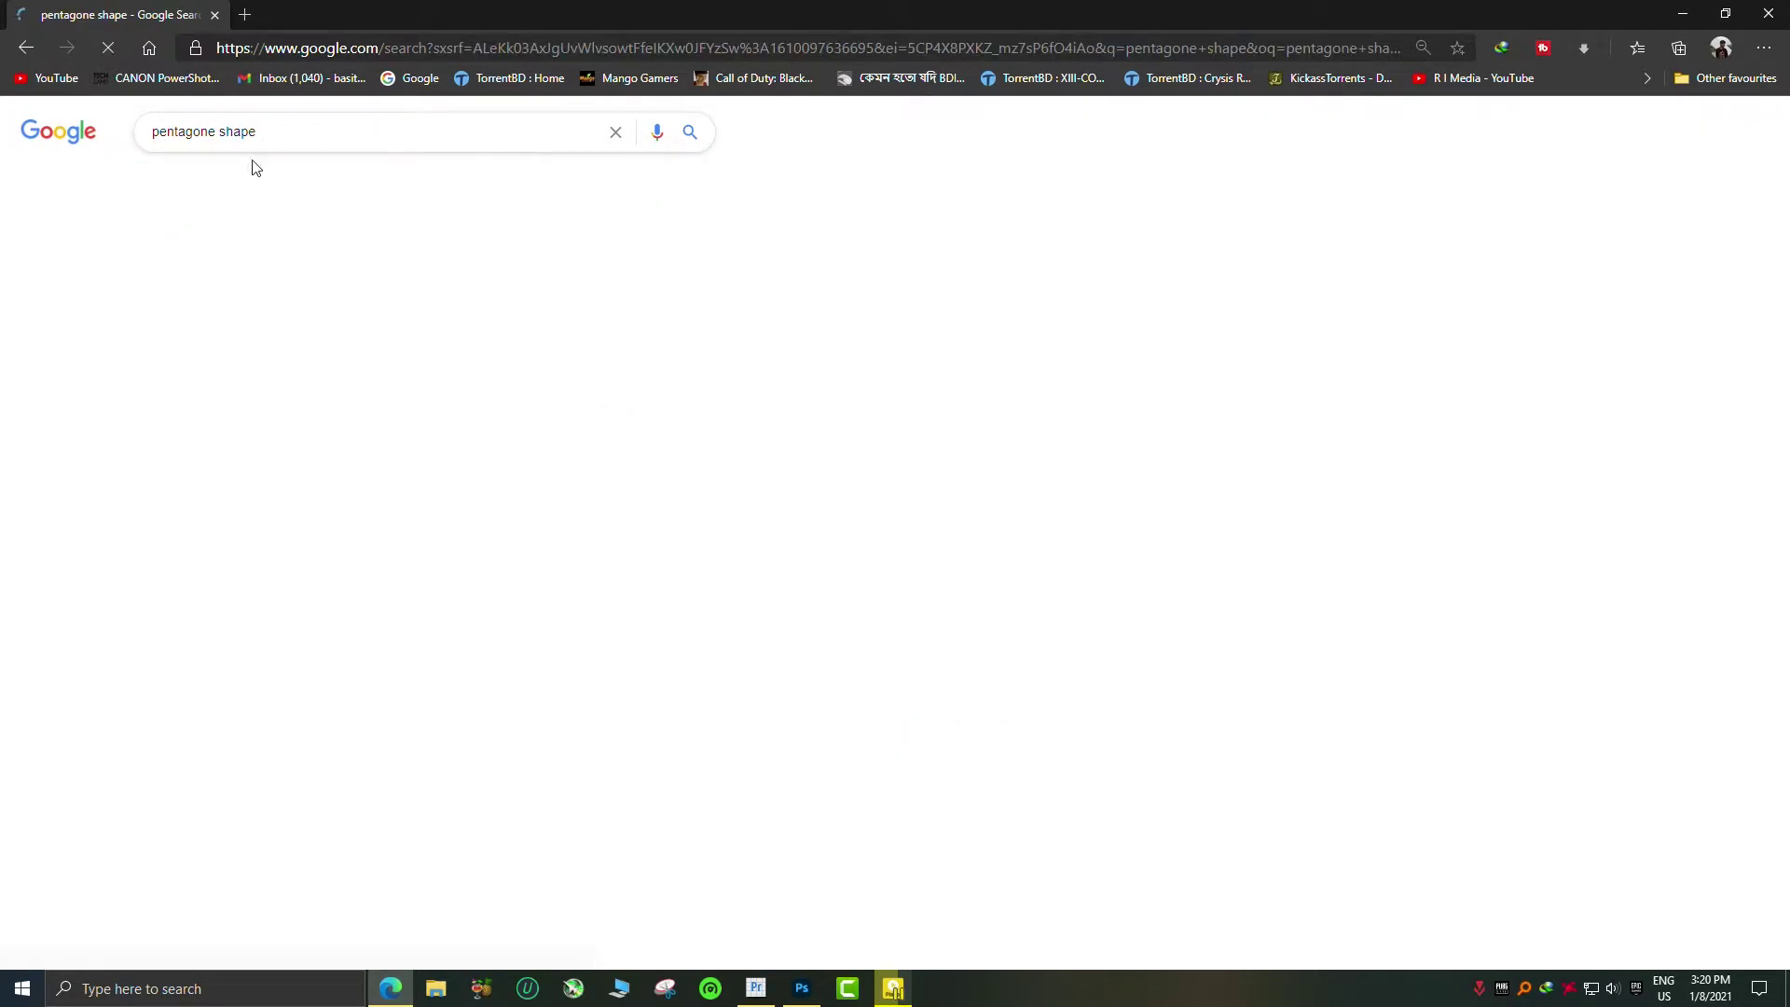
click(233, 176)
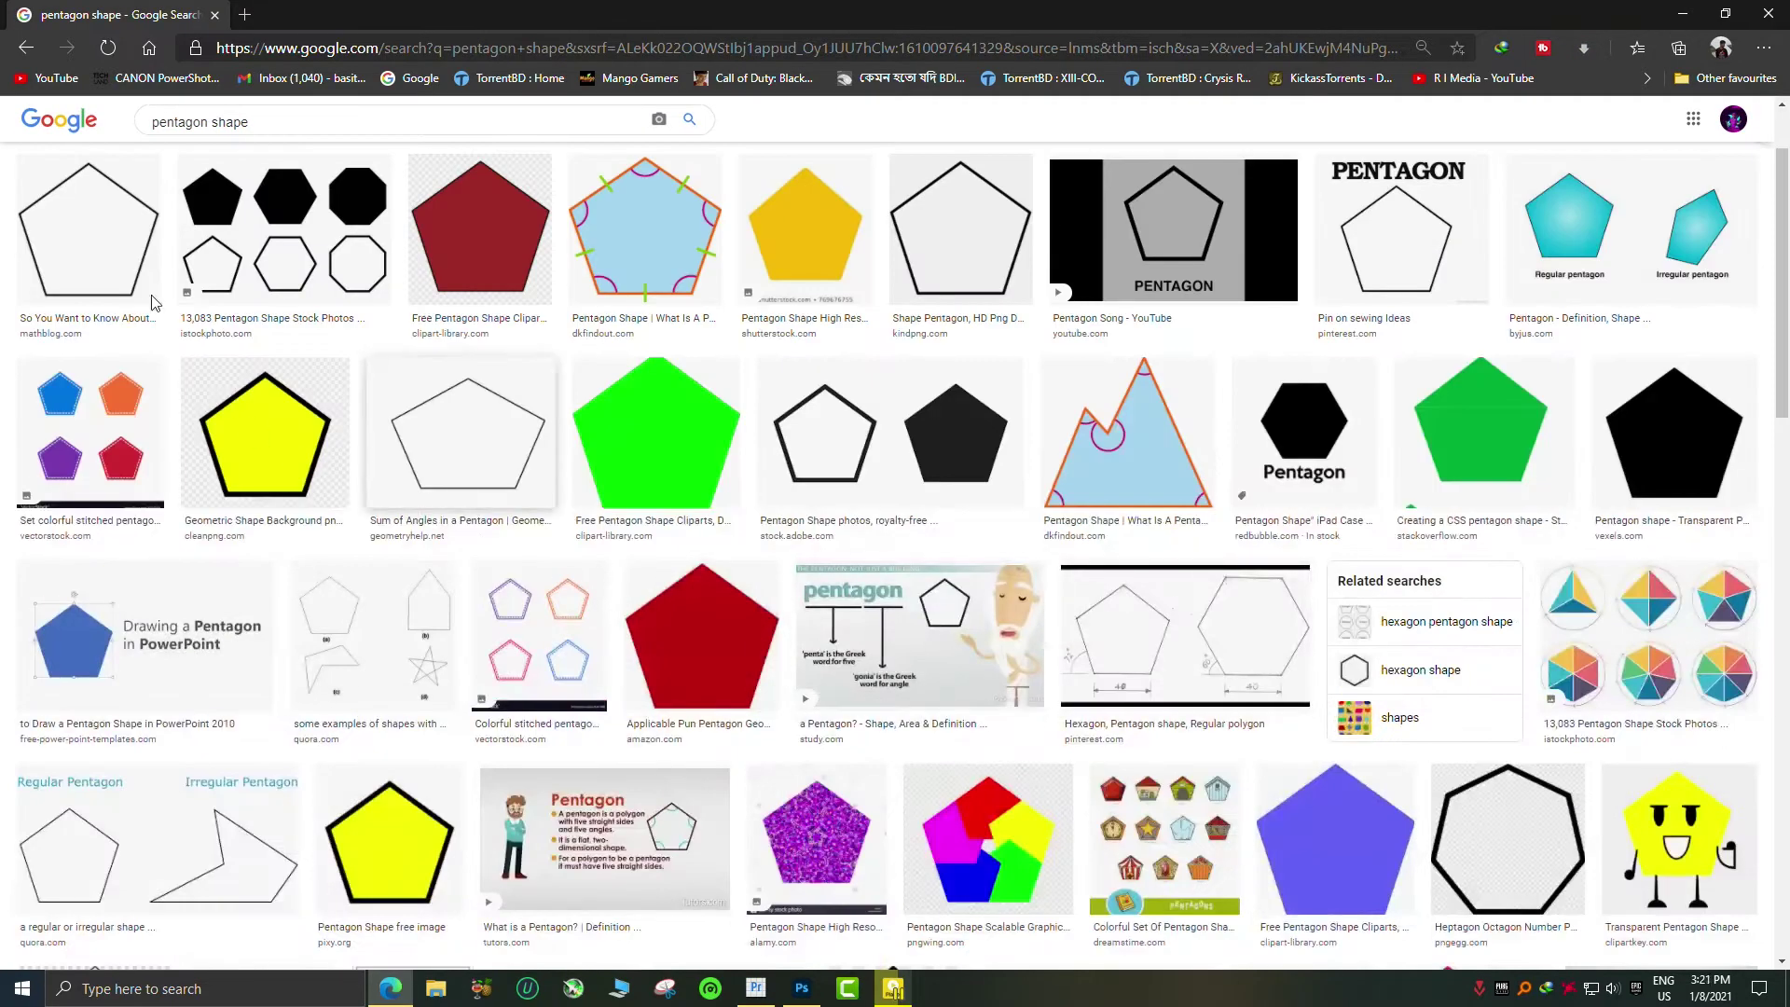
Copy the black-outlined pentagon image from the mathblog.com result and switch back to Photoshop
click(94, 228)
right_click(1494, 369)
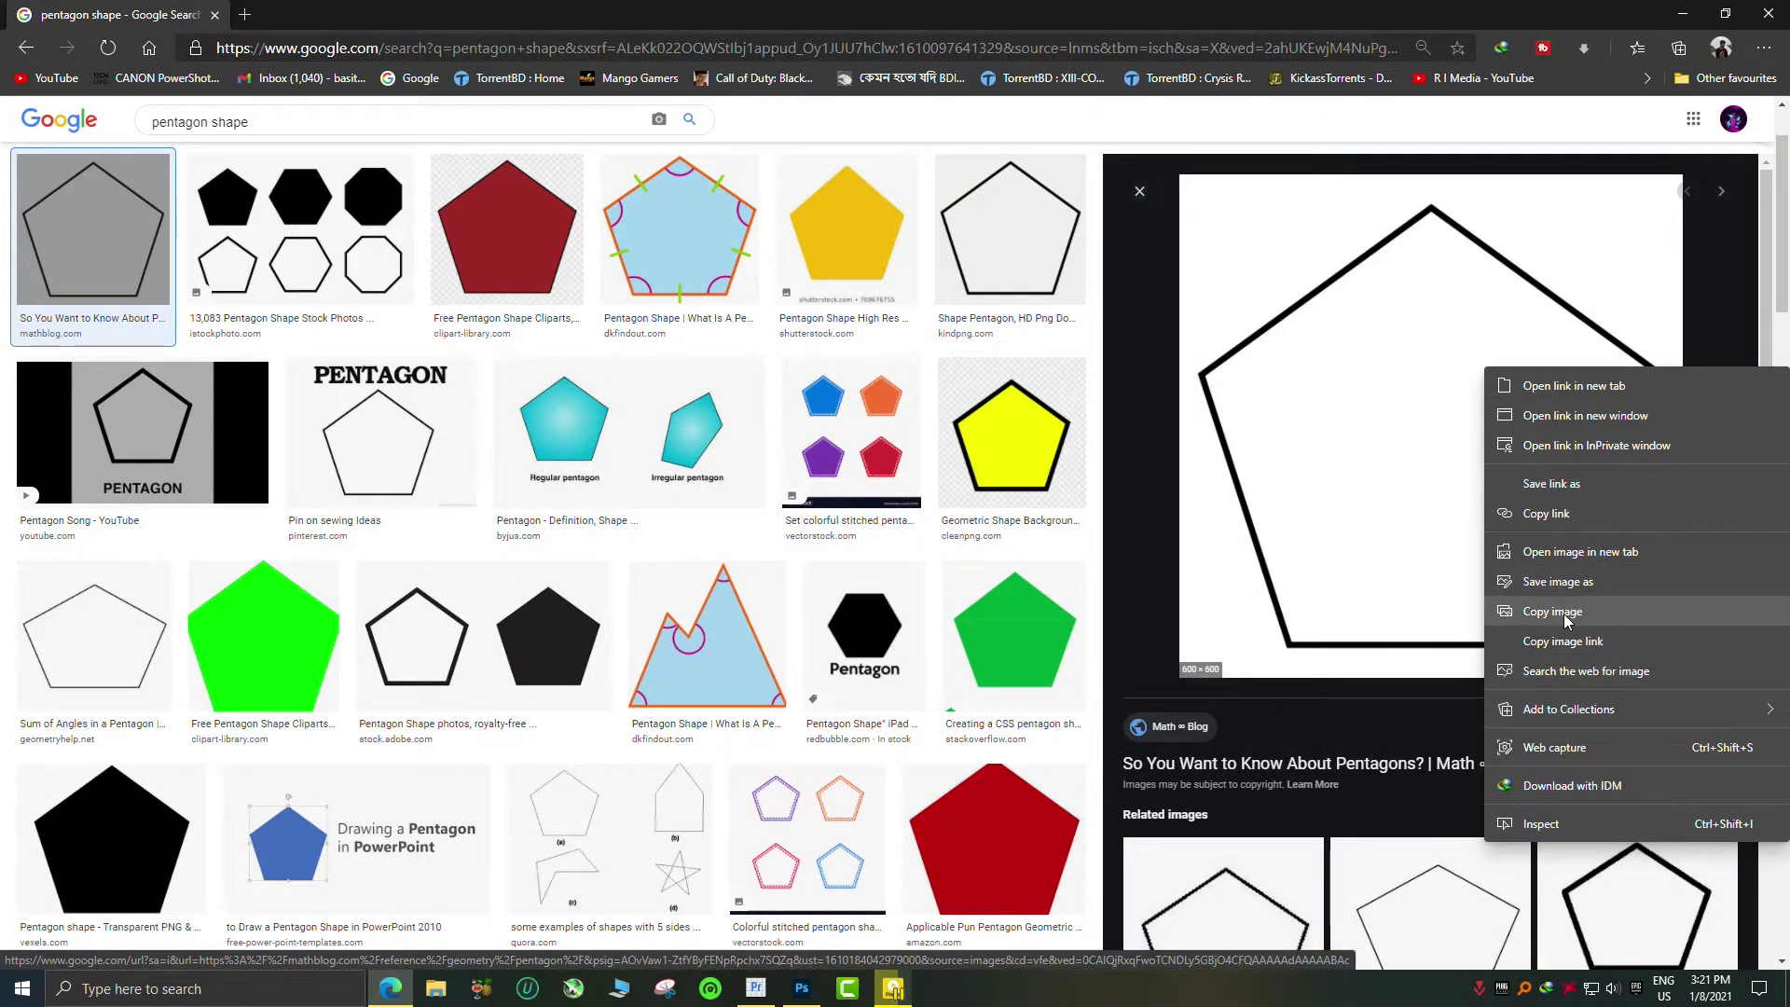
click(1552, 611)
click(790, 996)
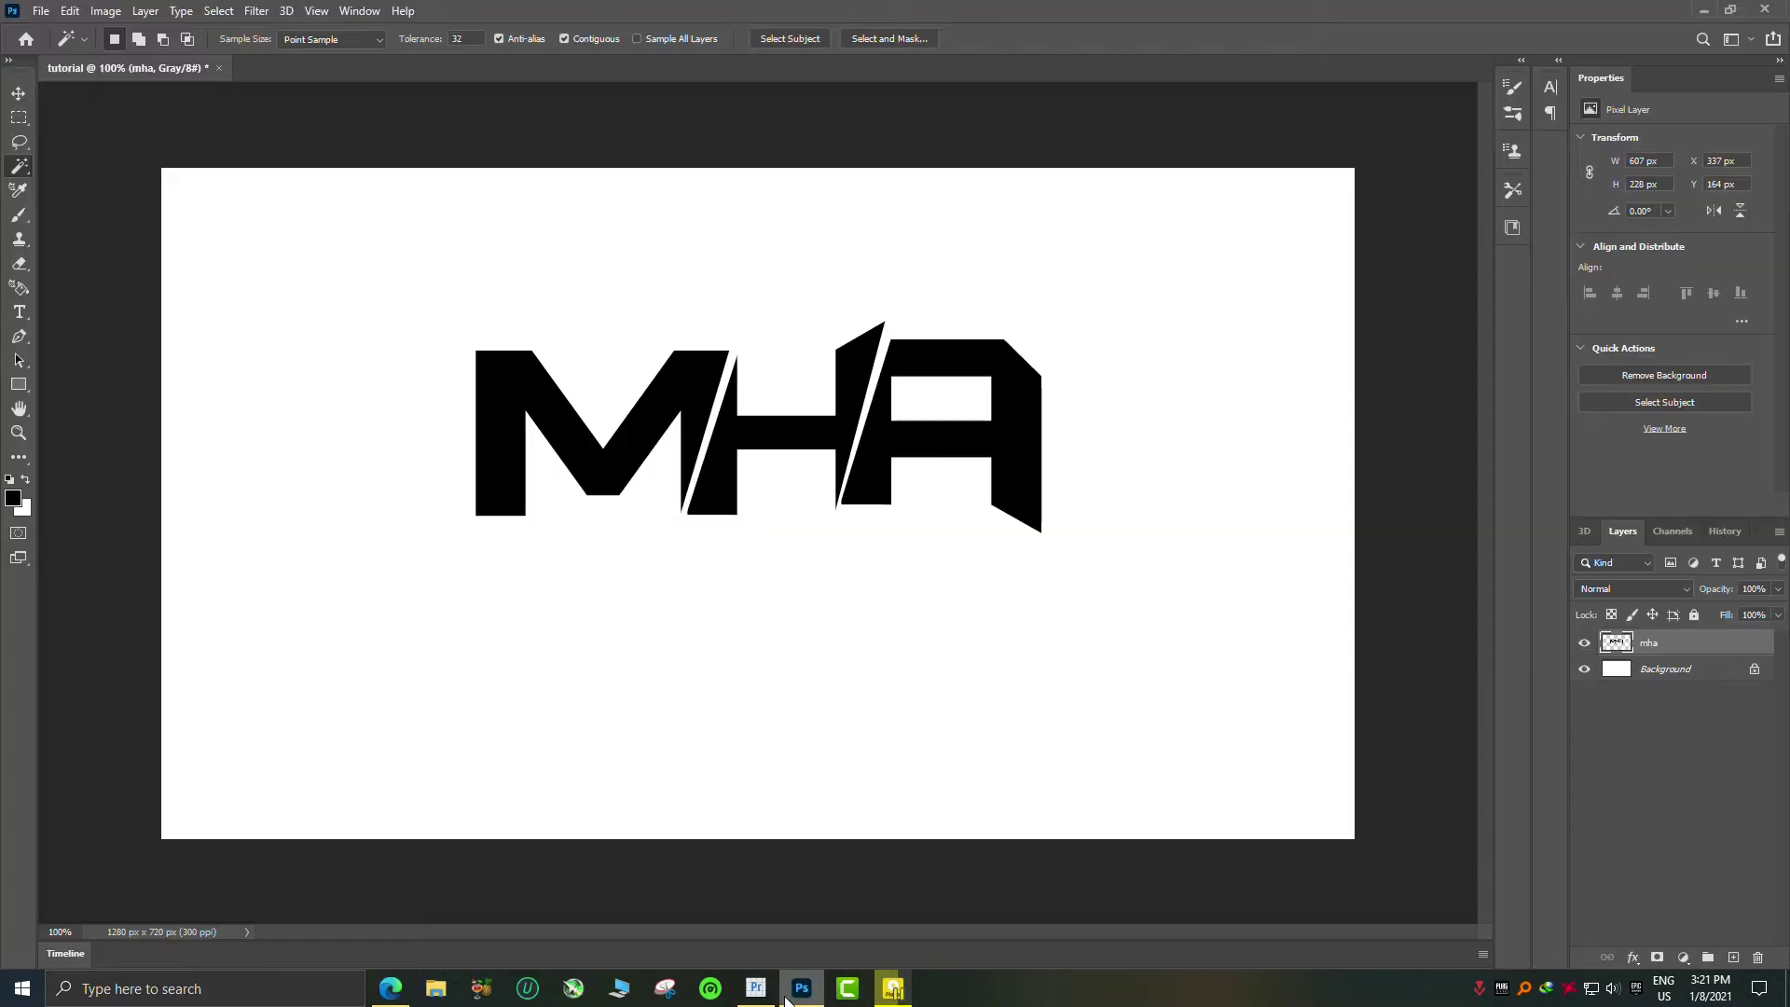
Paste the pentagon image and delete the white areas inside and outside its outline using the Magic Wand, leaving nothing selected
key(ctrl+v)
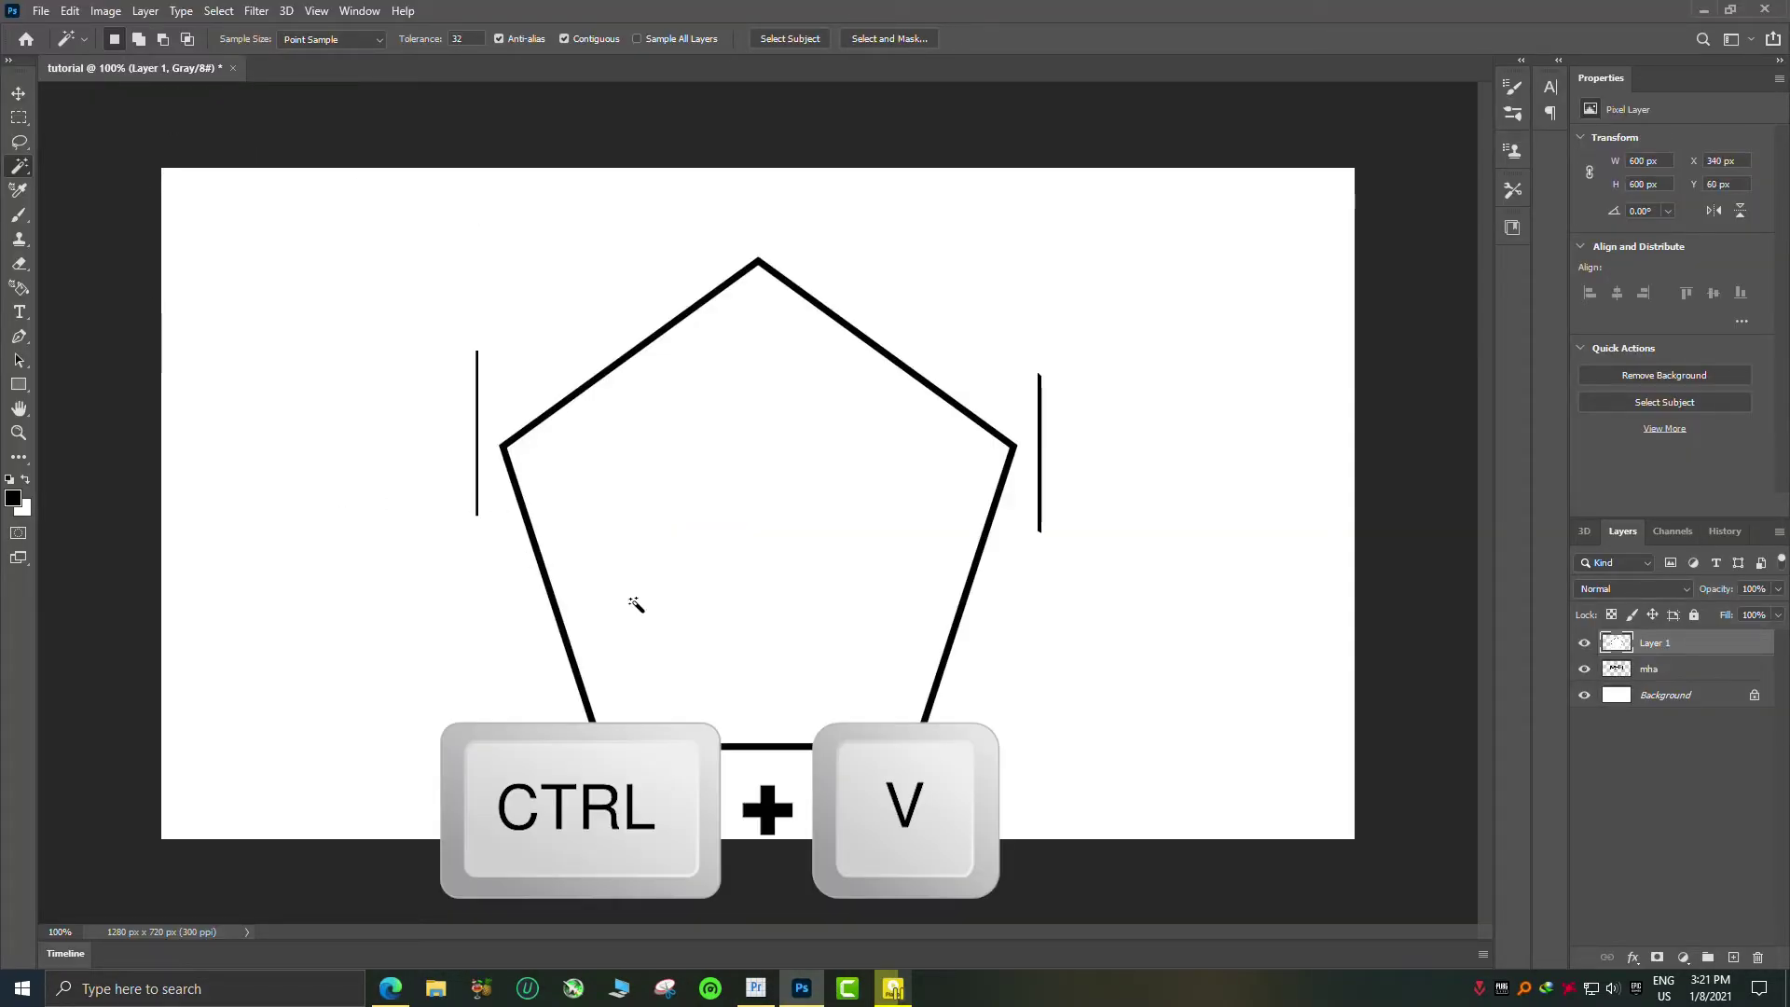
click(719, 471)
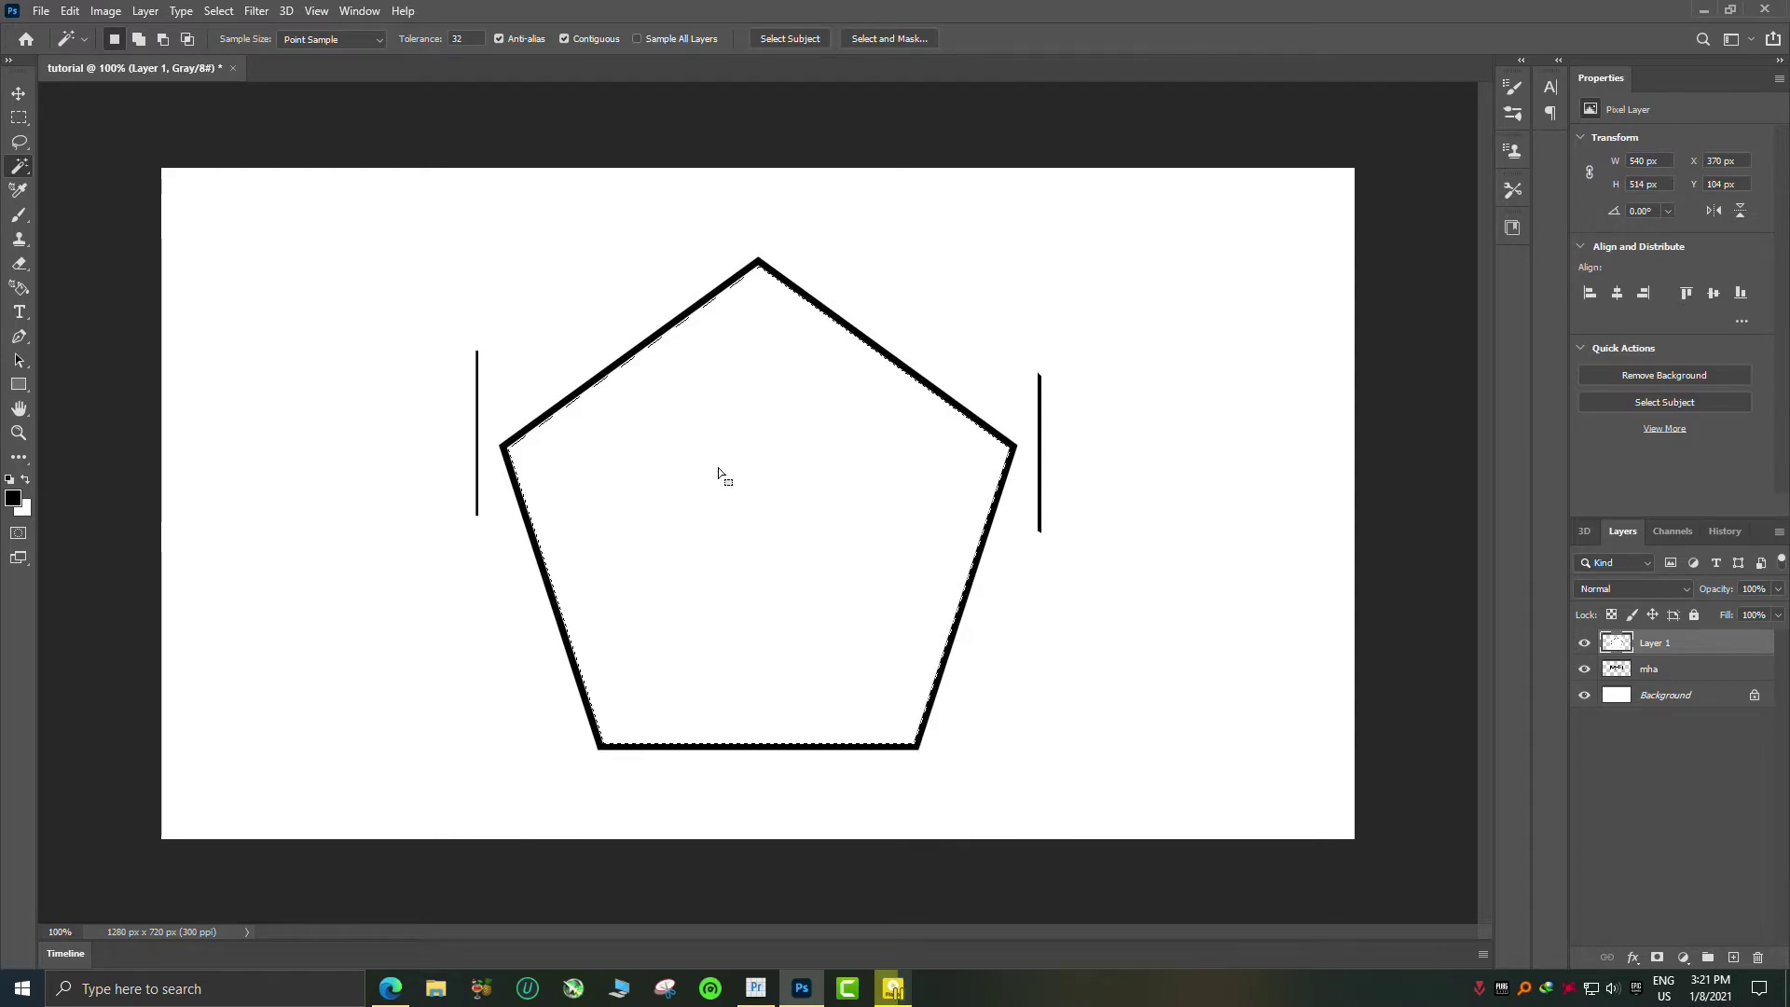
key(Delete)
click(589, 278)
key(Delete)
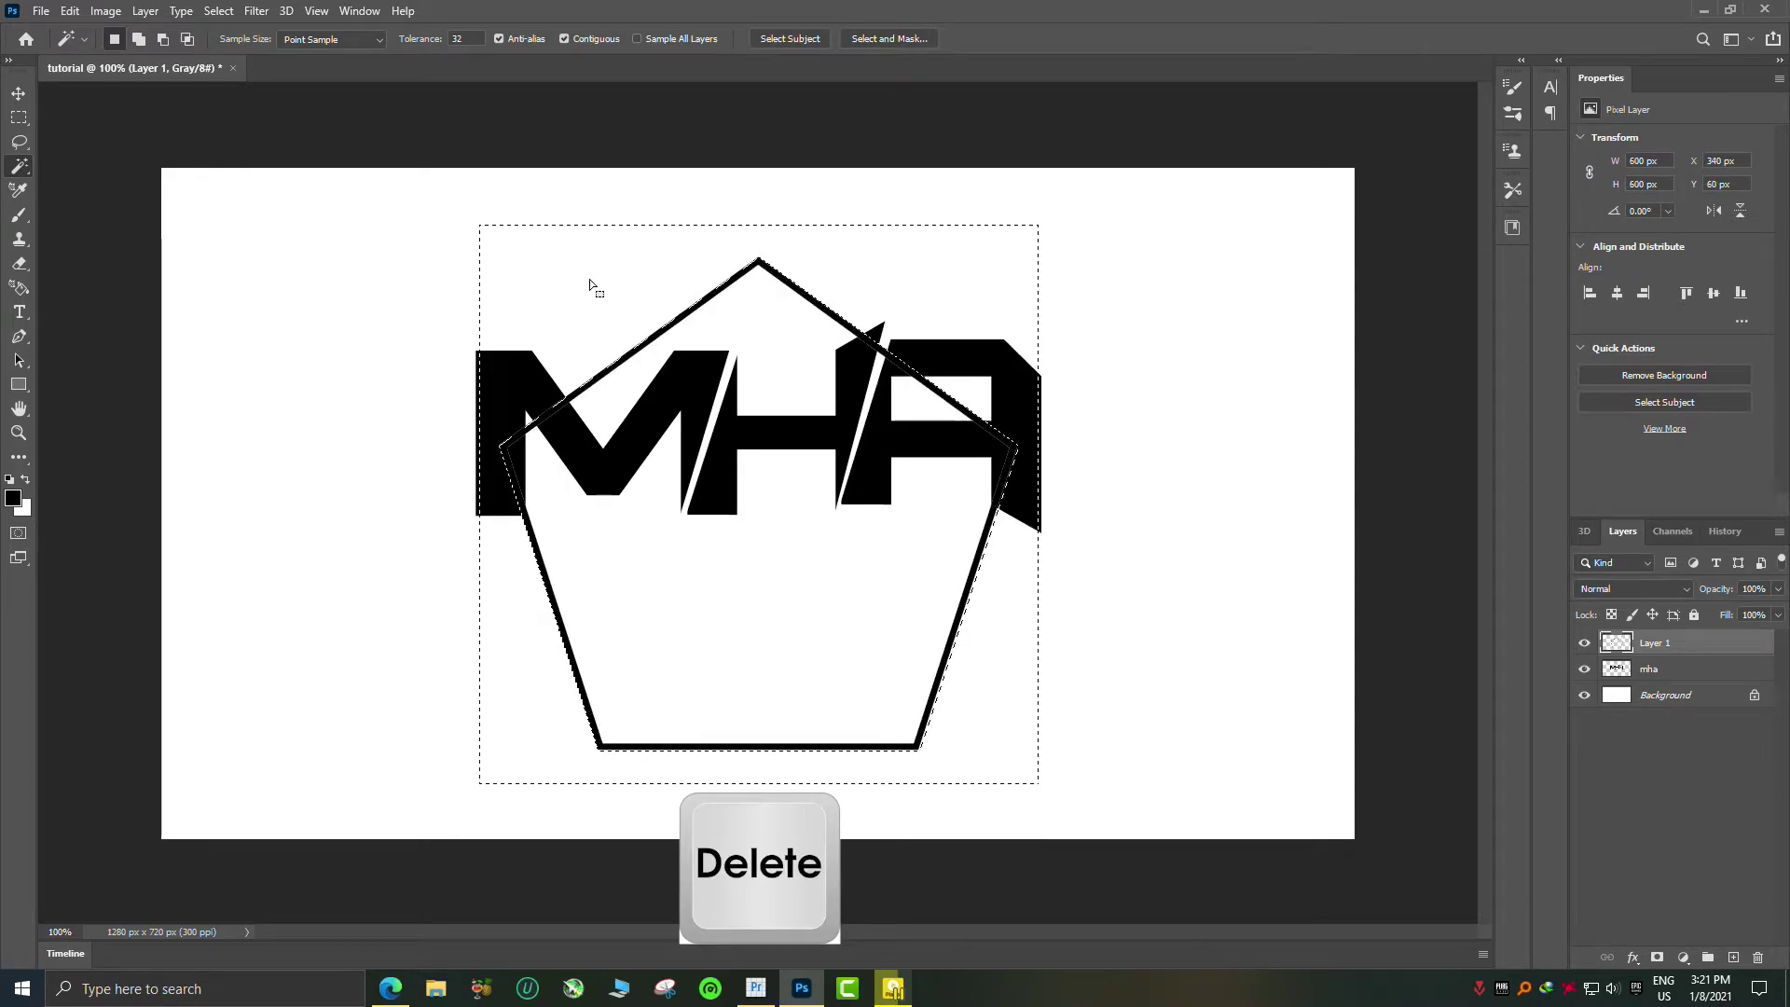
key(ctrl+d)
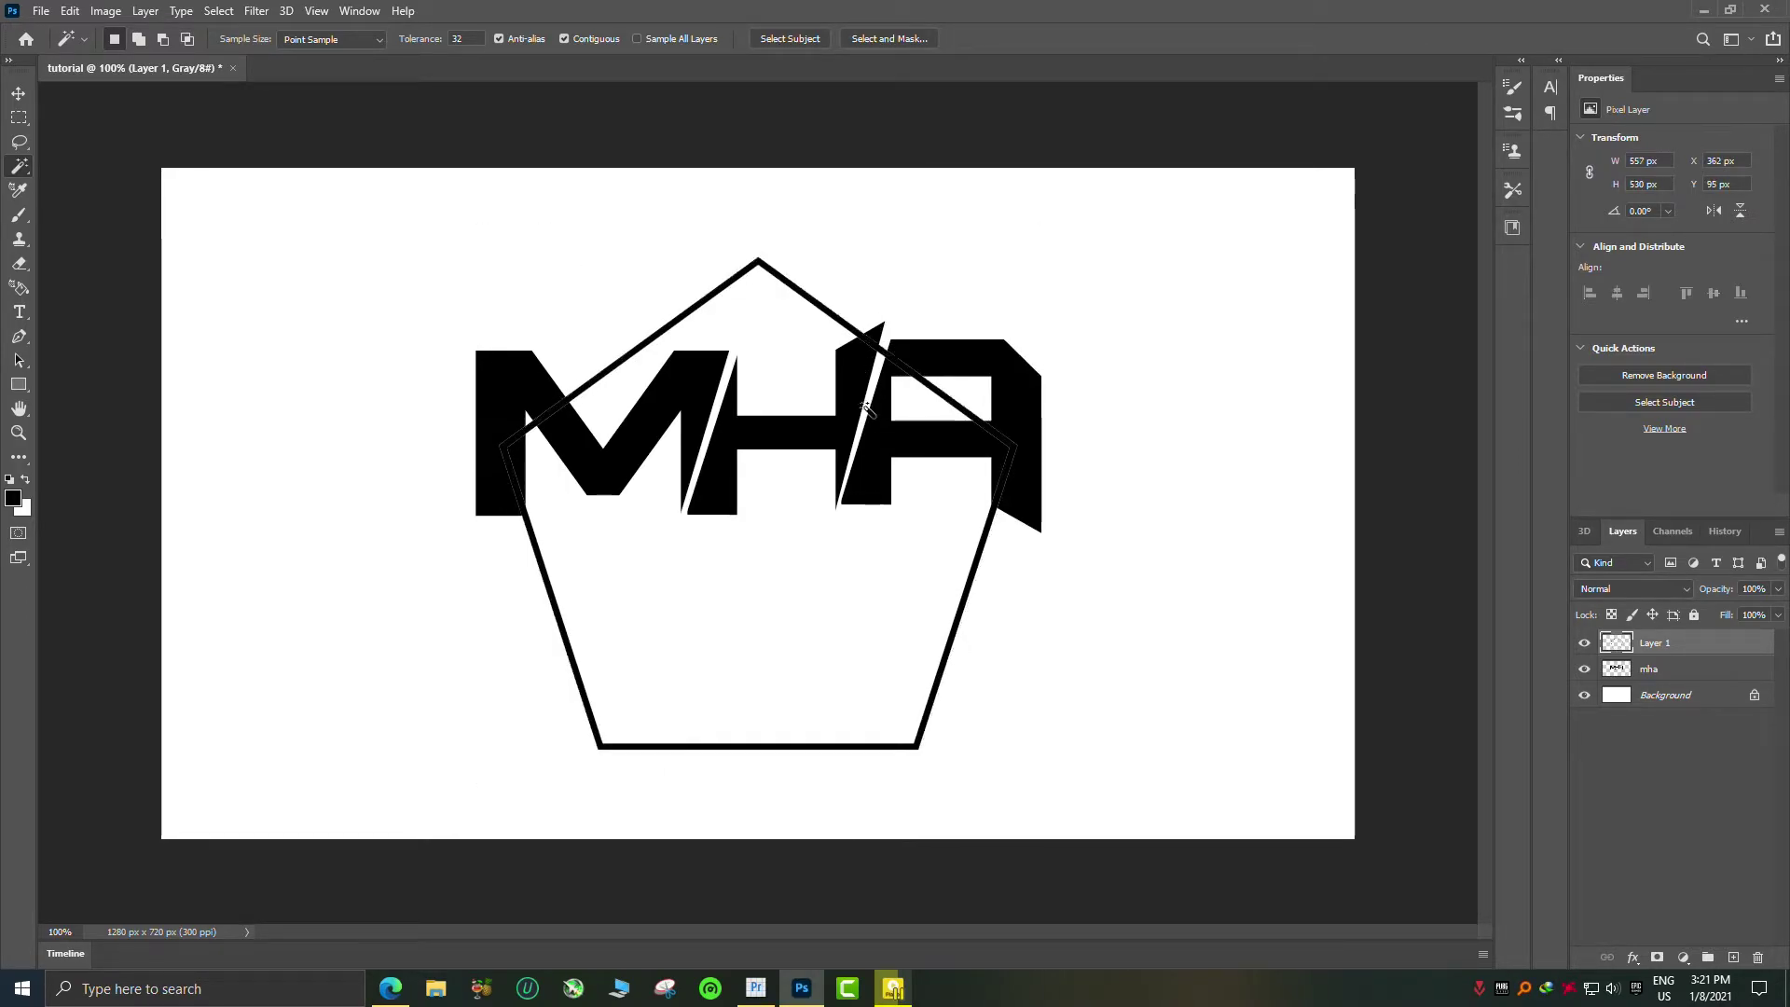
key(ctrl+t)
drag(755, 652, 613, 542)
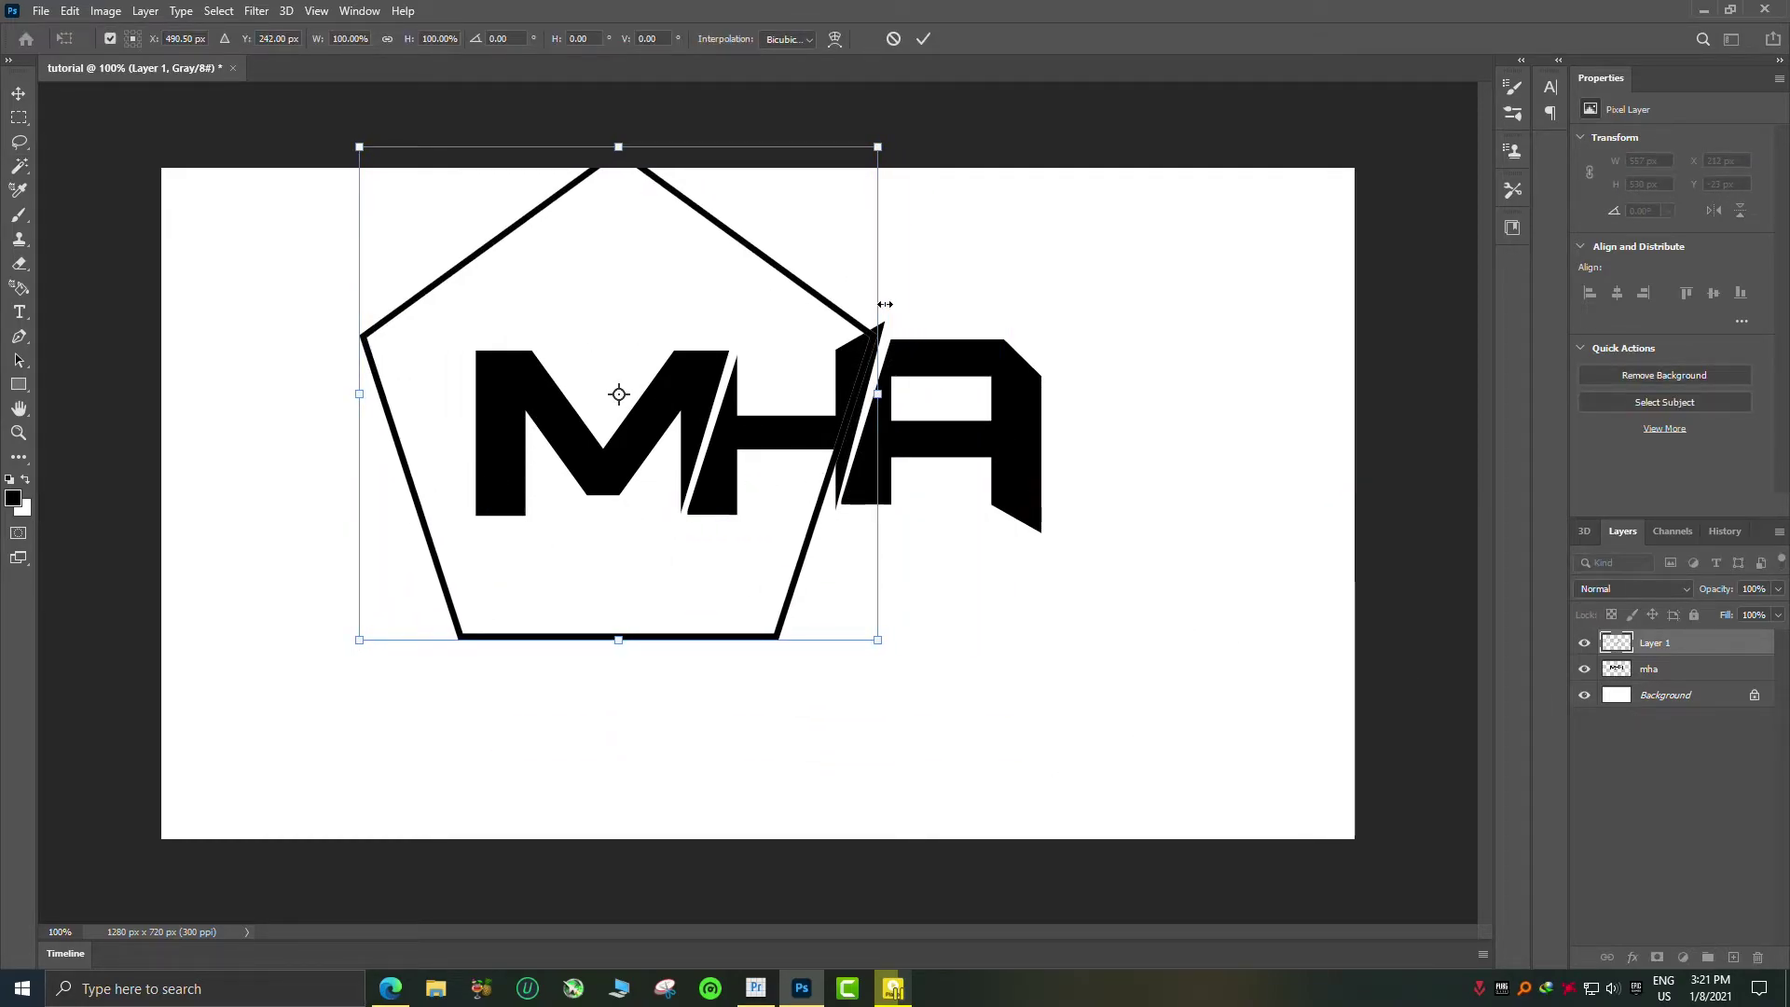
click(923, 38)
key(w)
click(1690, 675)
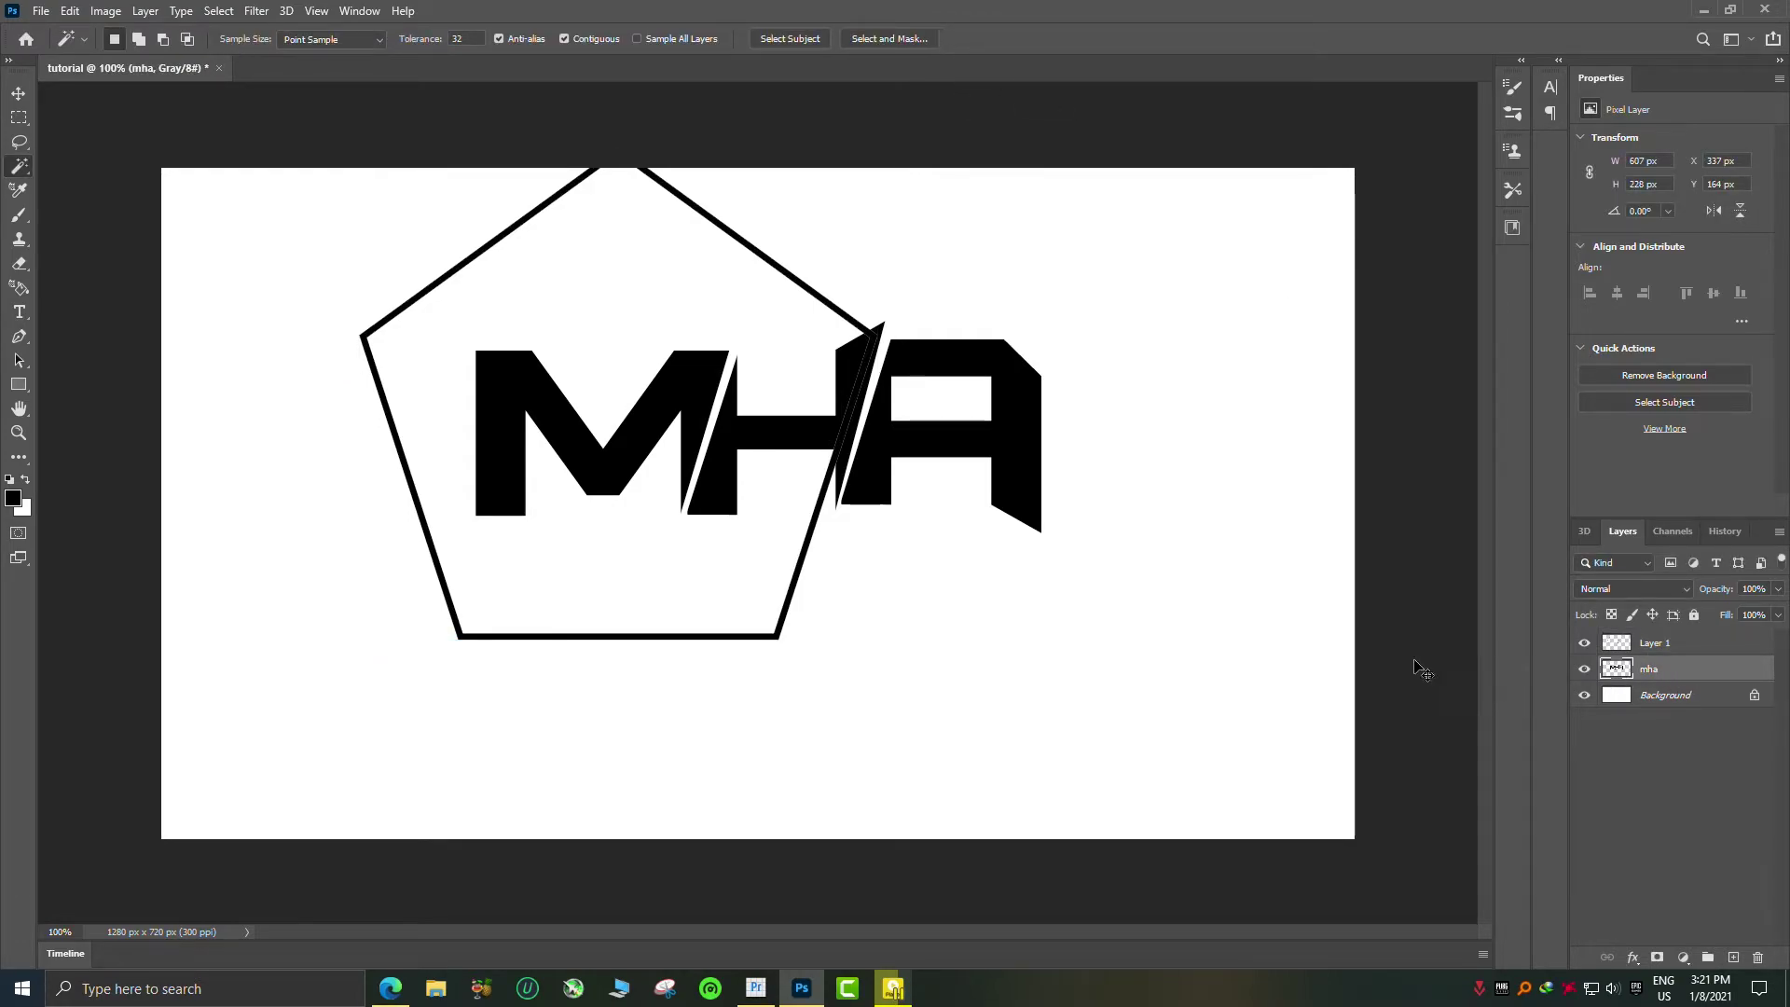
key(ctrl+t)
drag(1041, 320, 886, 330)
click(906, 38)
key(ctrl+z)
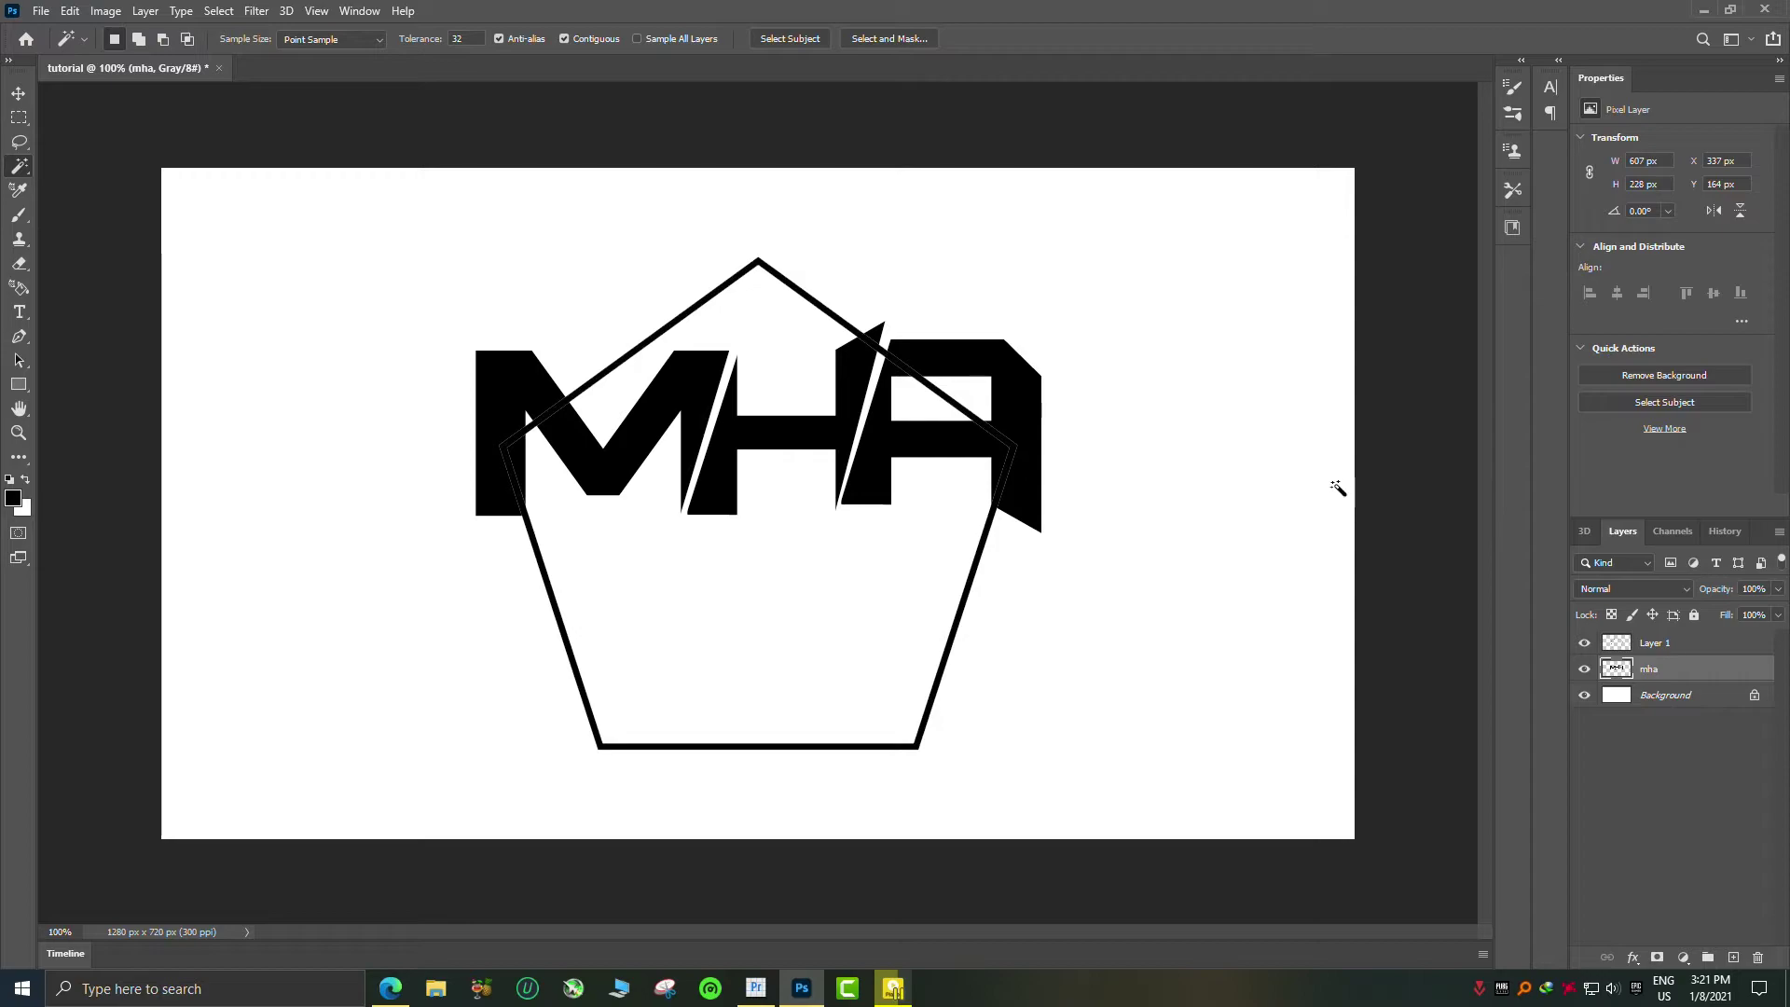
Make the MHA lettering narrower and taller, about 433 × 254 px, and place it around the middle of the pentagon
key(ctrl+t)
drag(820, 500, 819, 561)
drag(1043, 497, 875, 497)
drag(706, 575, 775, 599)
drag(746, 407, 746, 383)
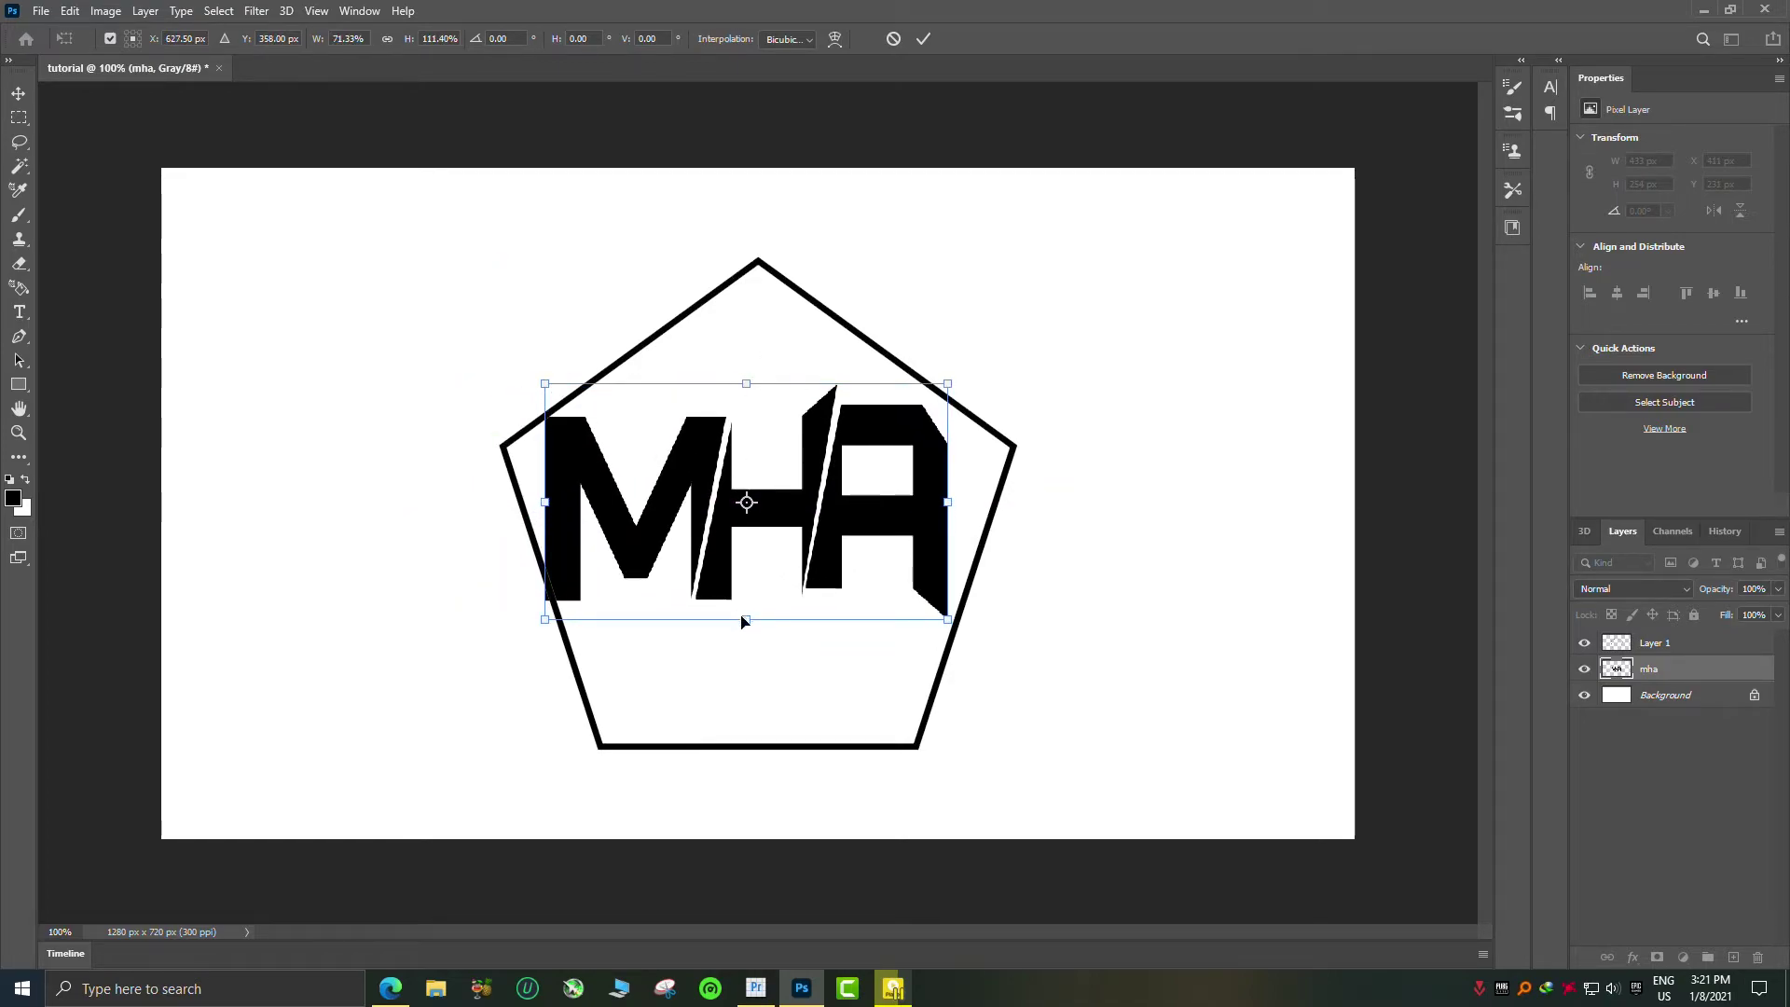
drag(743, 620, 744, 647)
click(923, 38)
key(w)
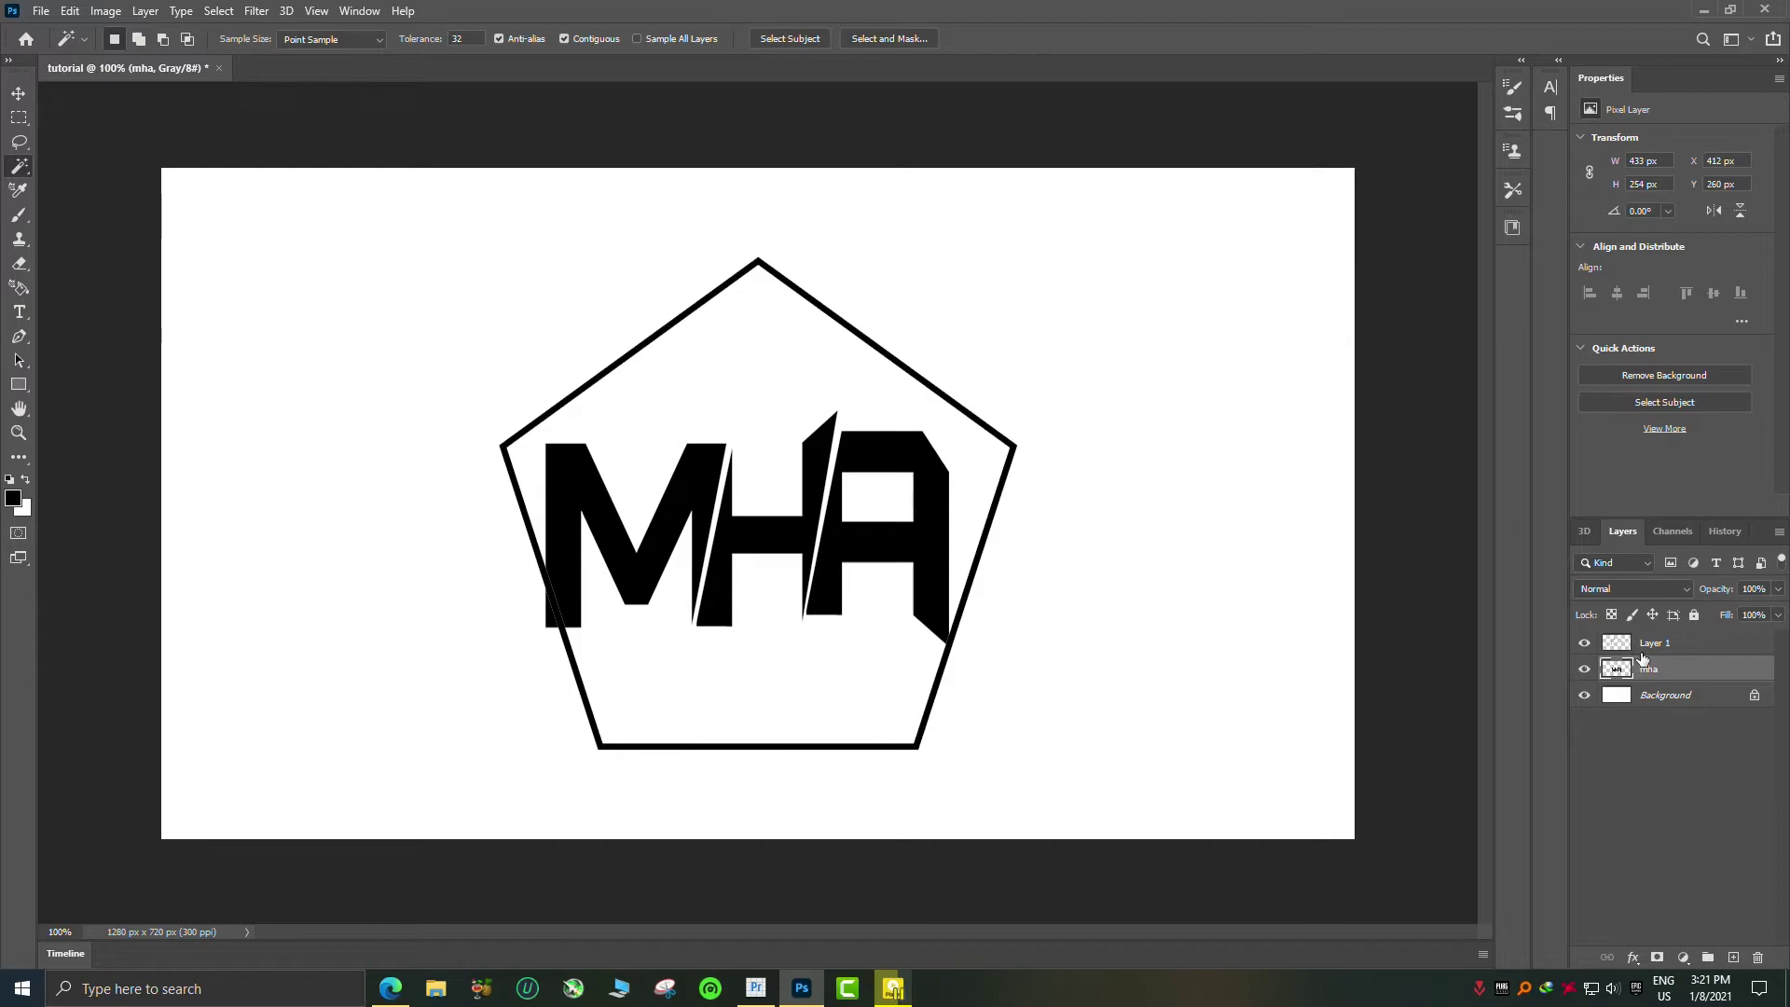
Resize the pentagon outline to about 582 × 513 px and position it around the MHA lettering
click(1654, 643)
key(ctrl+t)
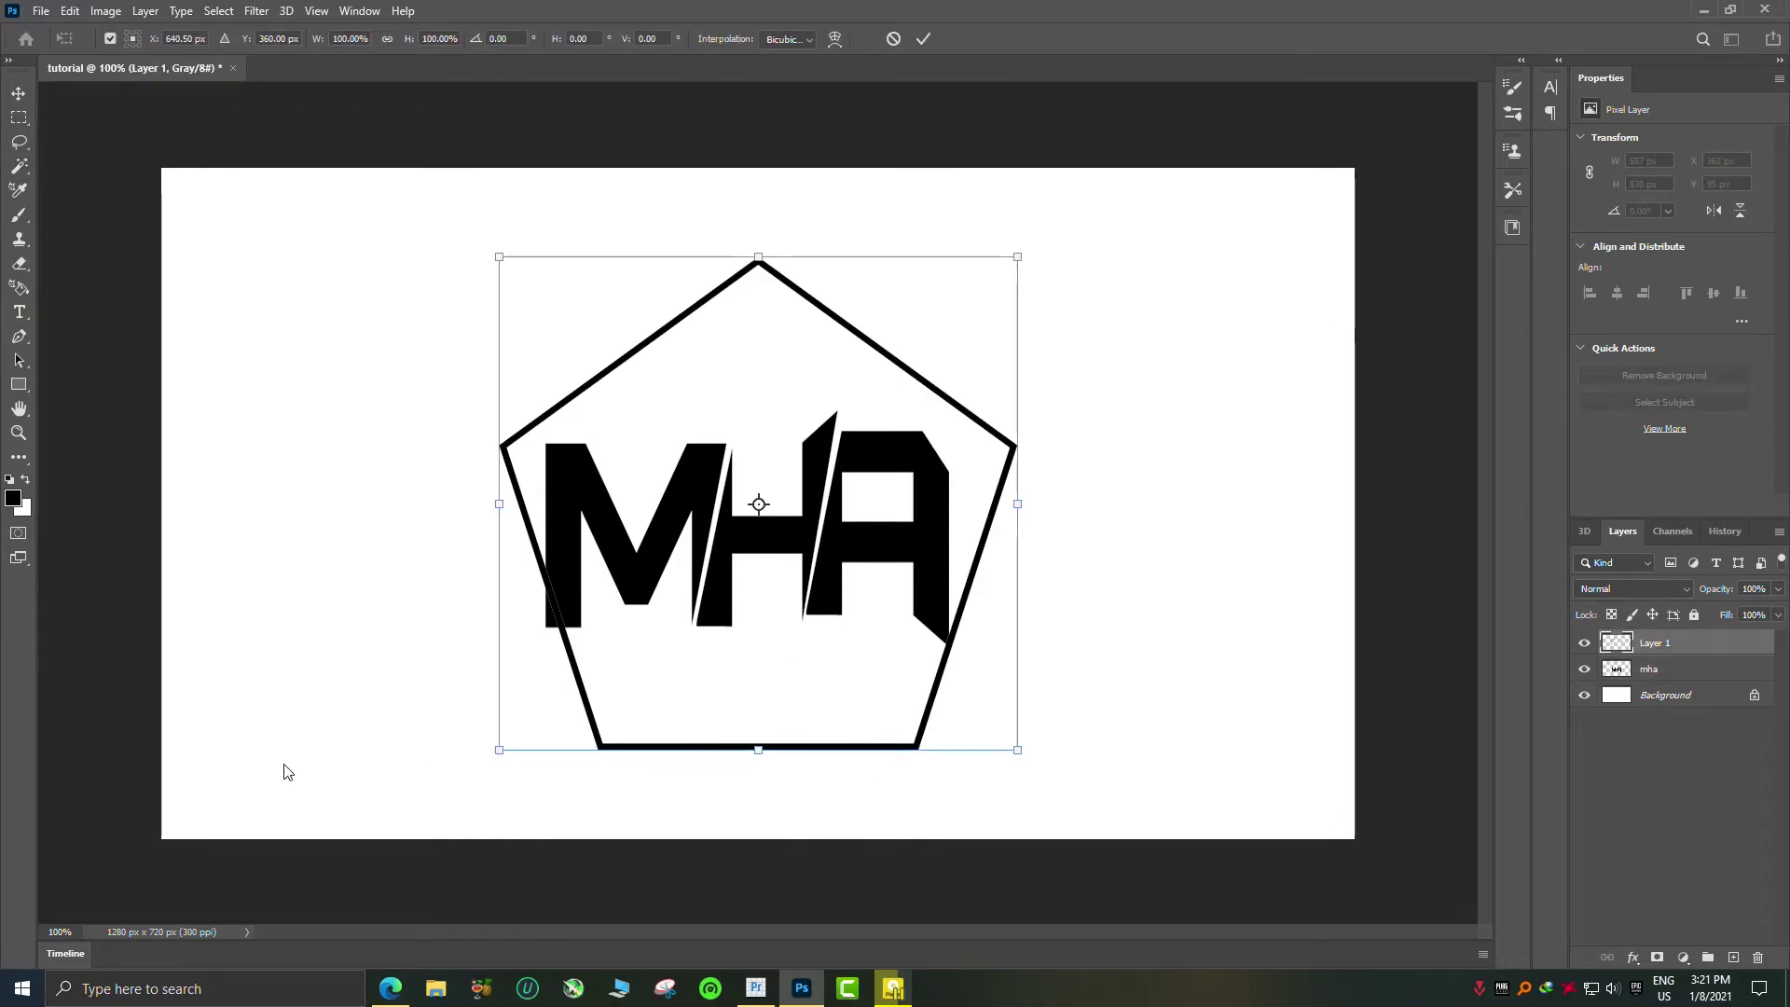
drag(497, 751, 473, 786)
drag(1017, 545, 1028, 519)
drag(750, 783, 724, 745)
mouse_move(774, 669)
mouse_down()
mouse_move(729, 693)
mouse_move(771, 686)
mouse_up()
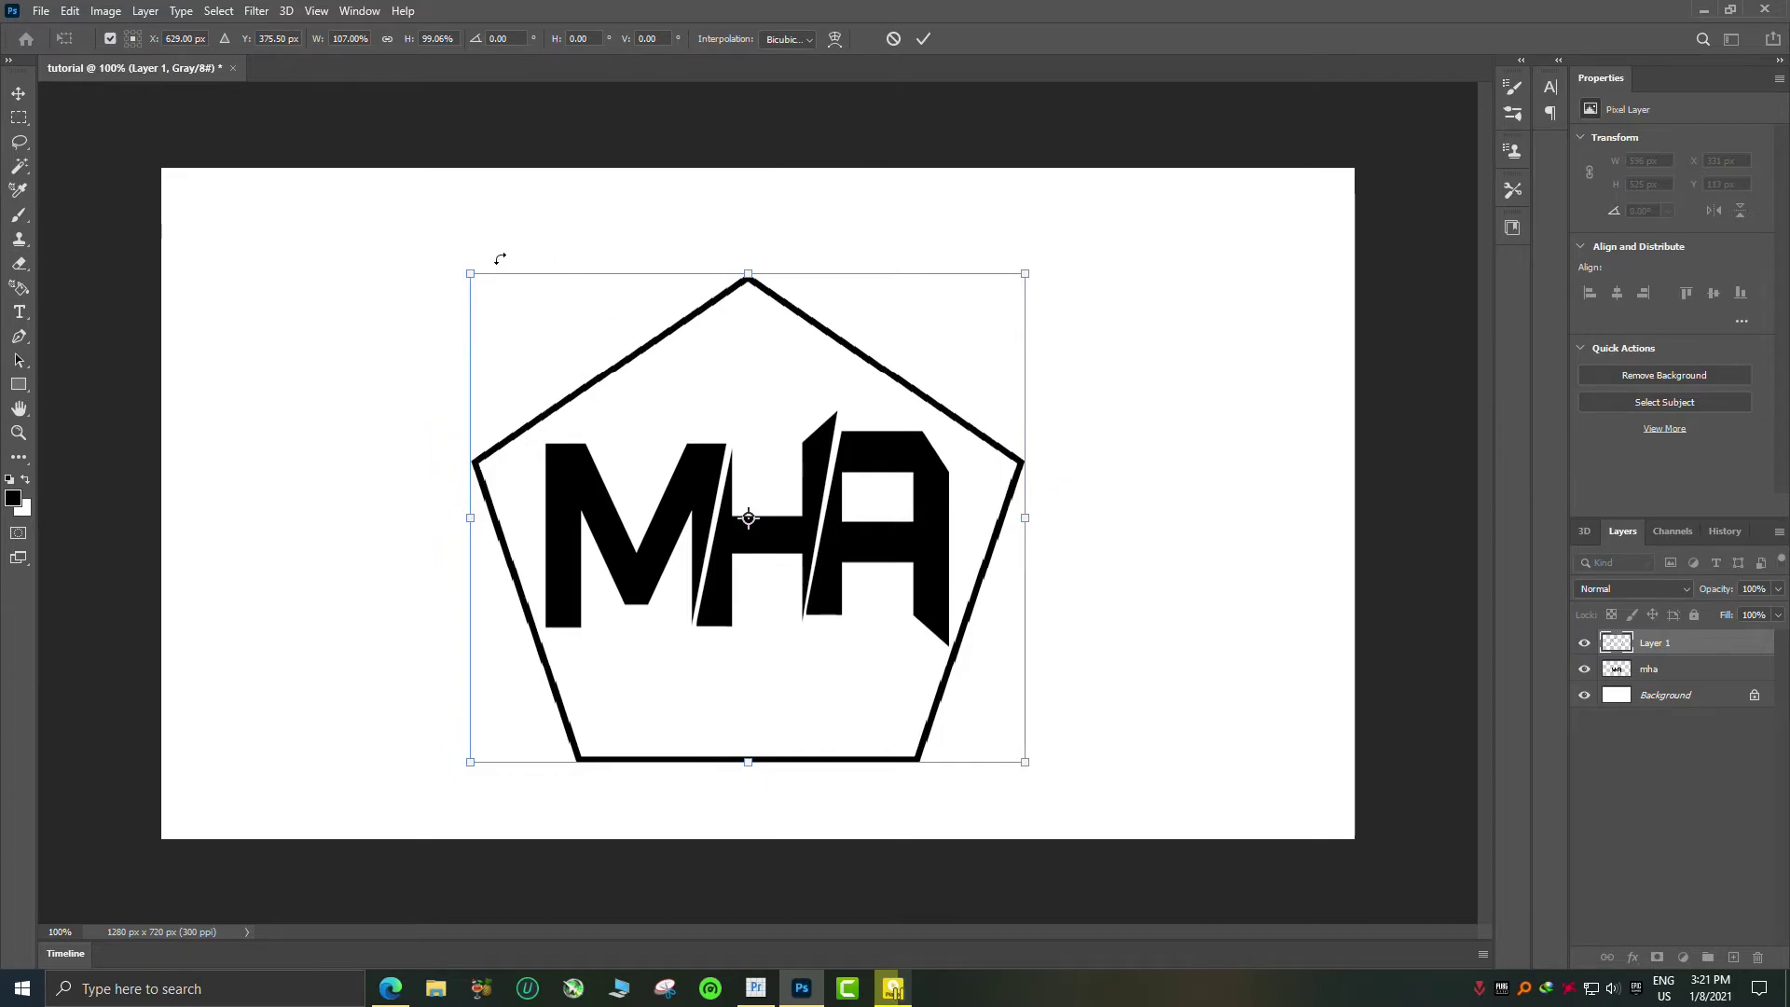
drag(474, 270, 485, 278)
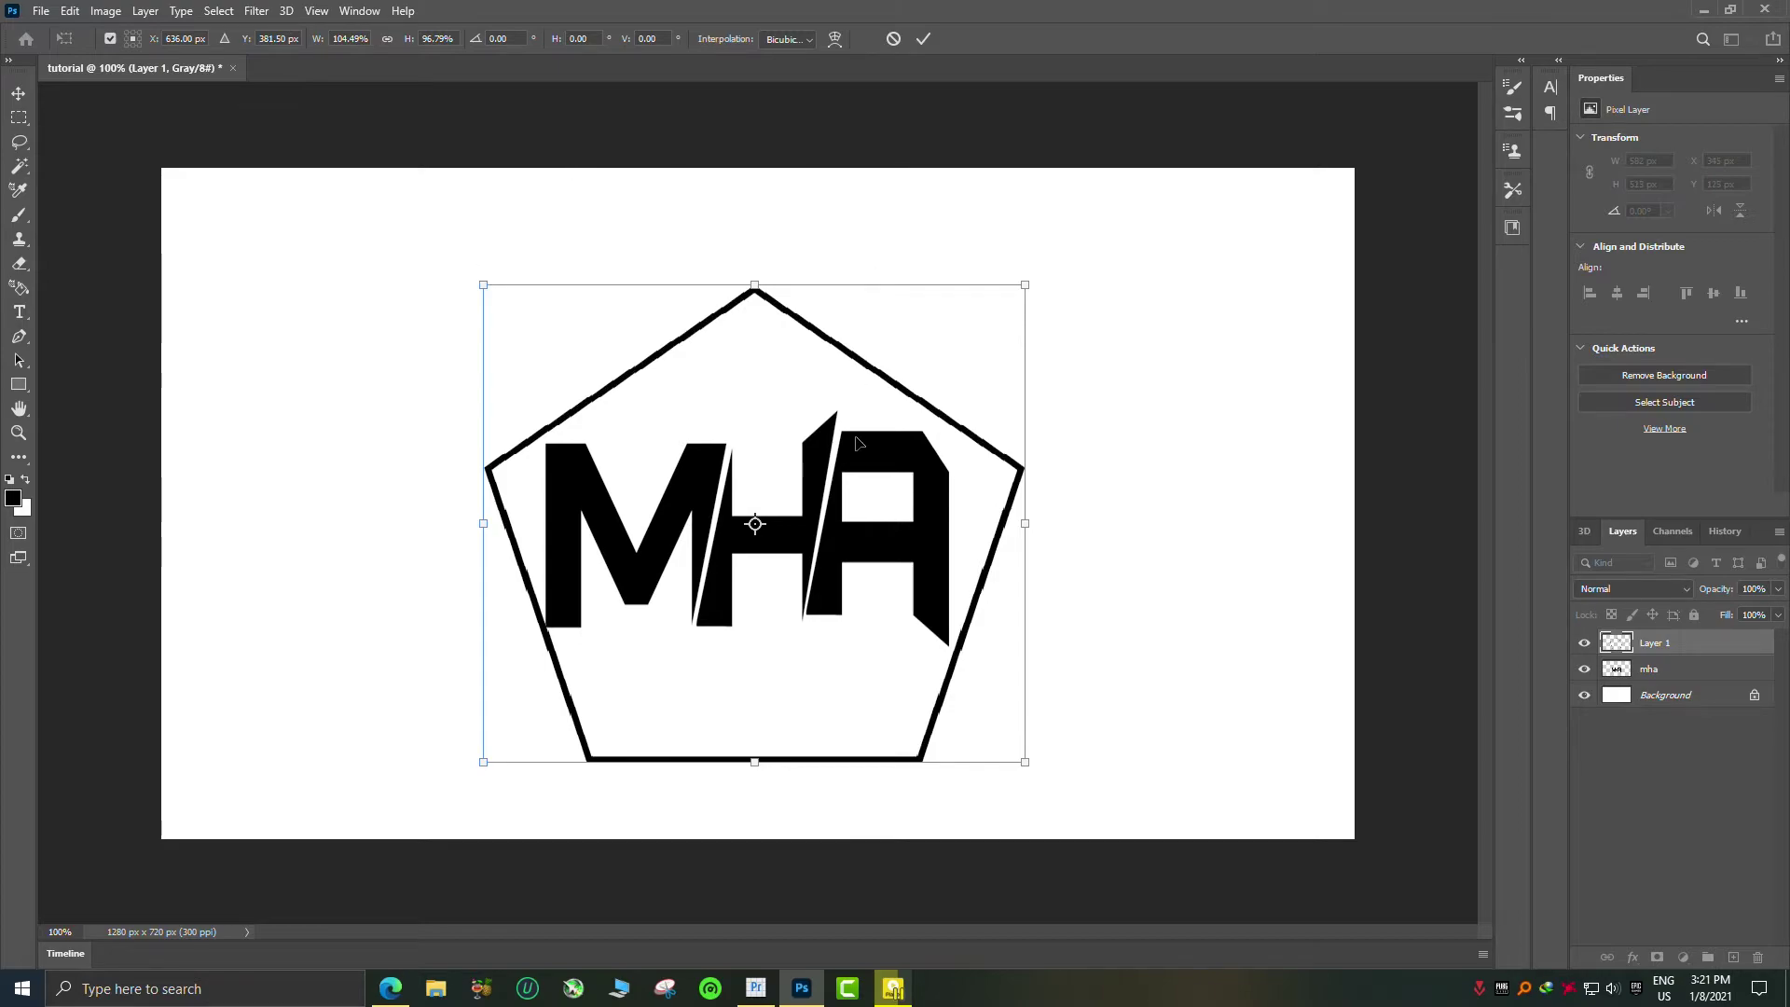
click(924, 39)
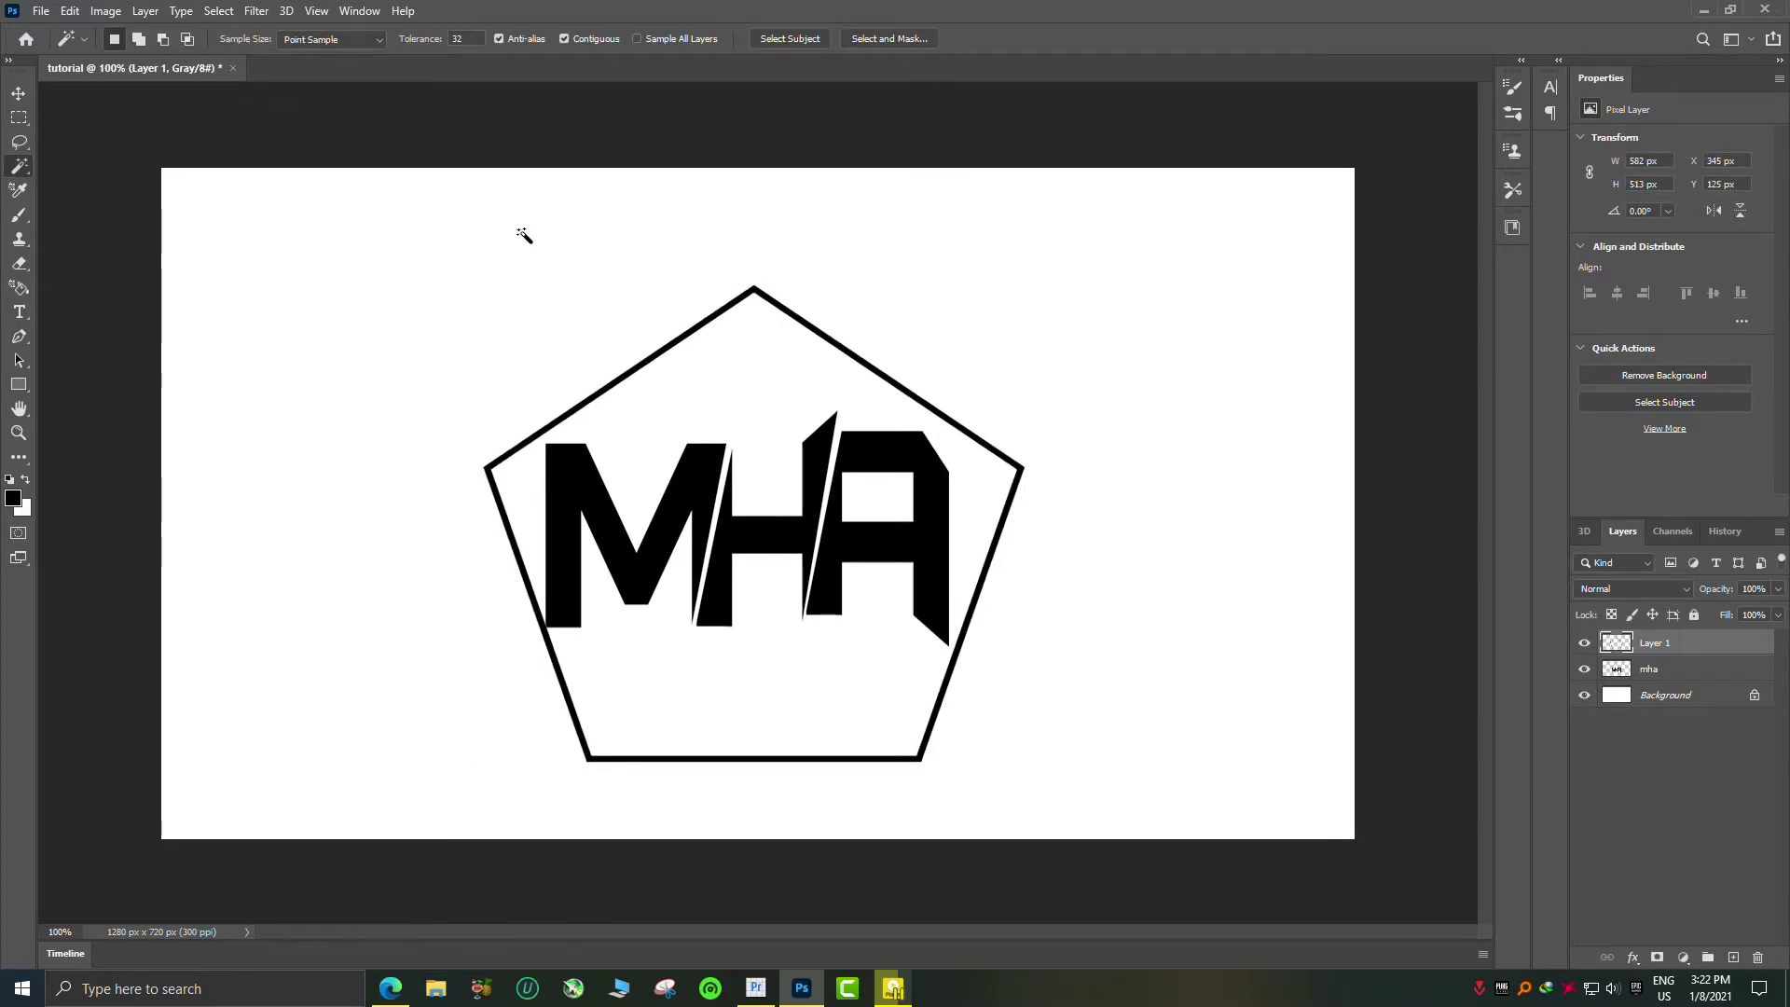
Select the pentagon outline with the Magic Wand and expand the selection by 5 pixels
click(623, 379)
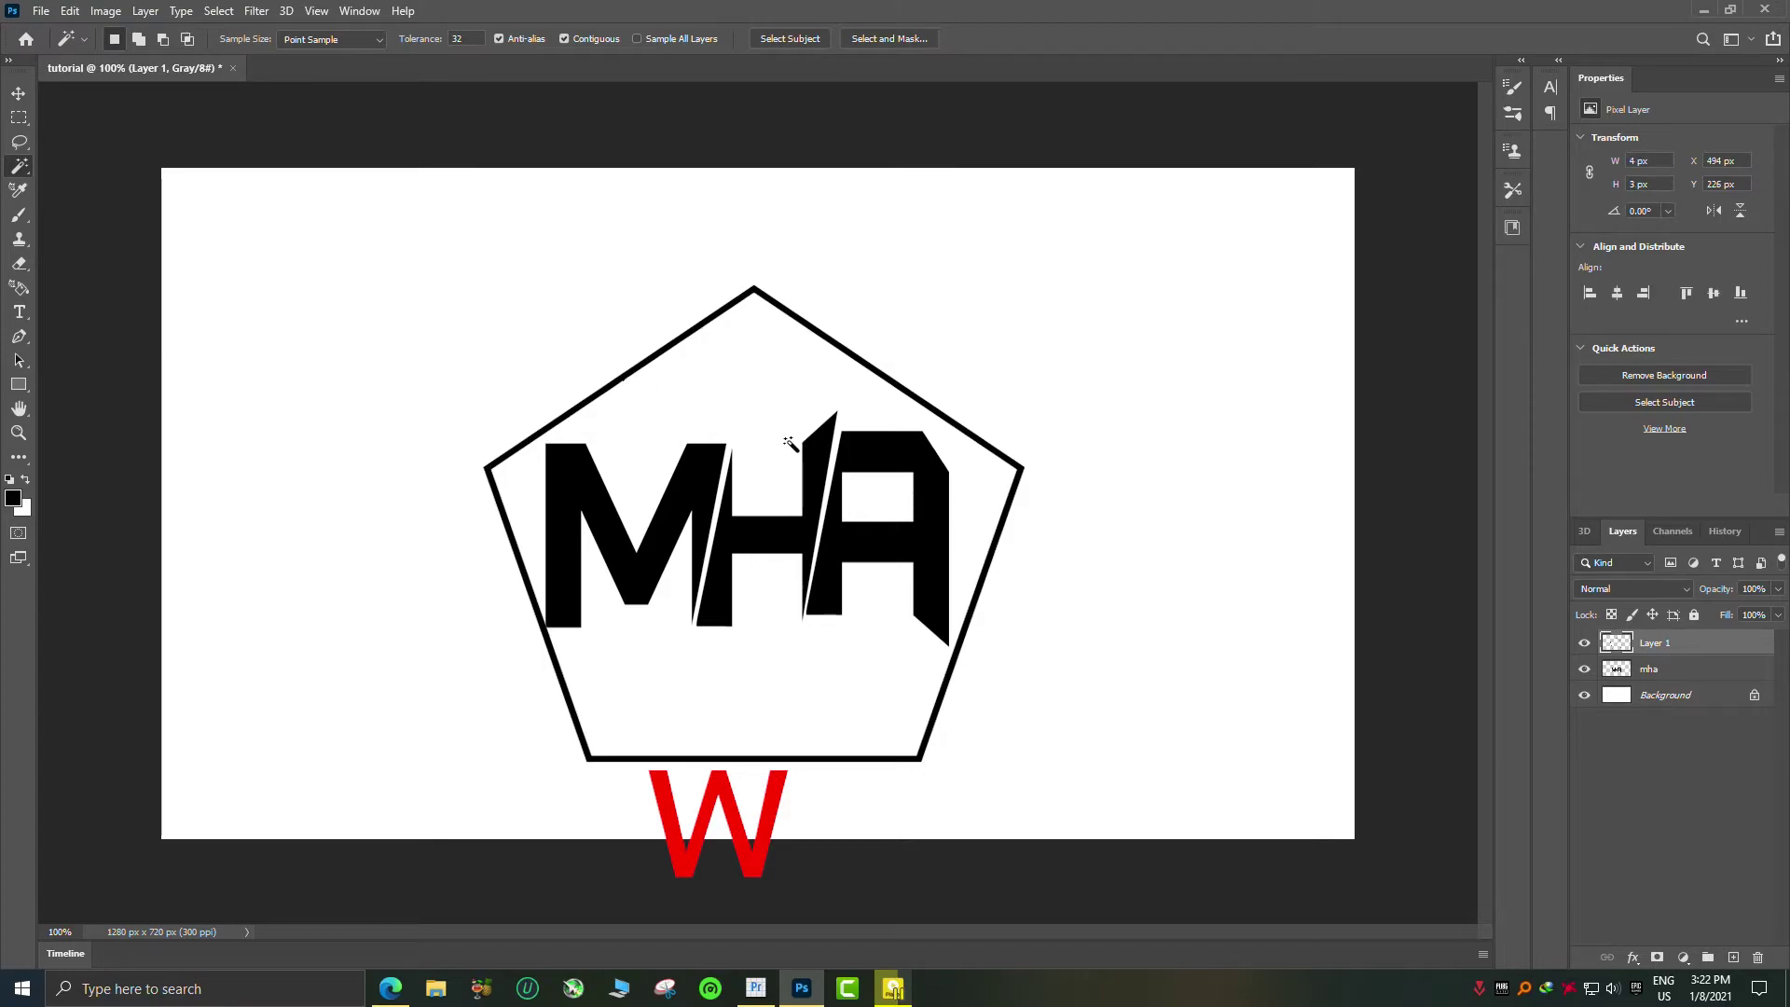
click(656, 362)
click(219, 10)
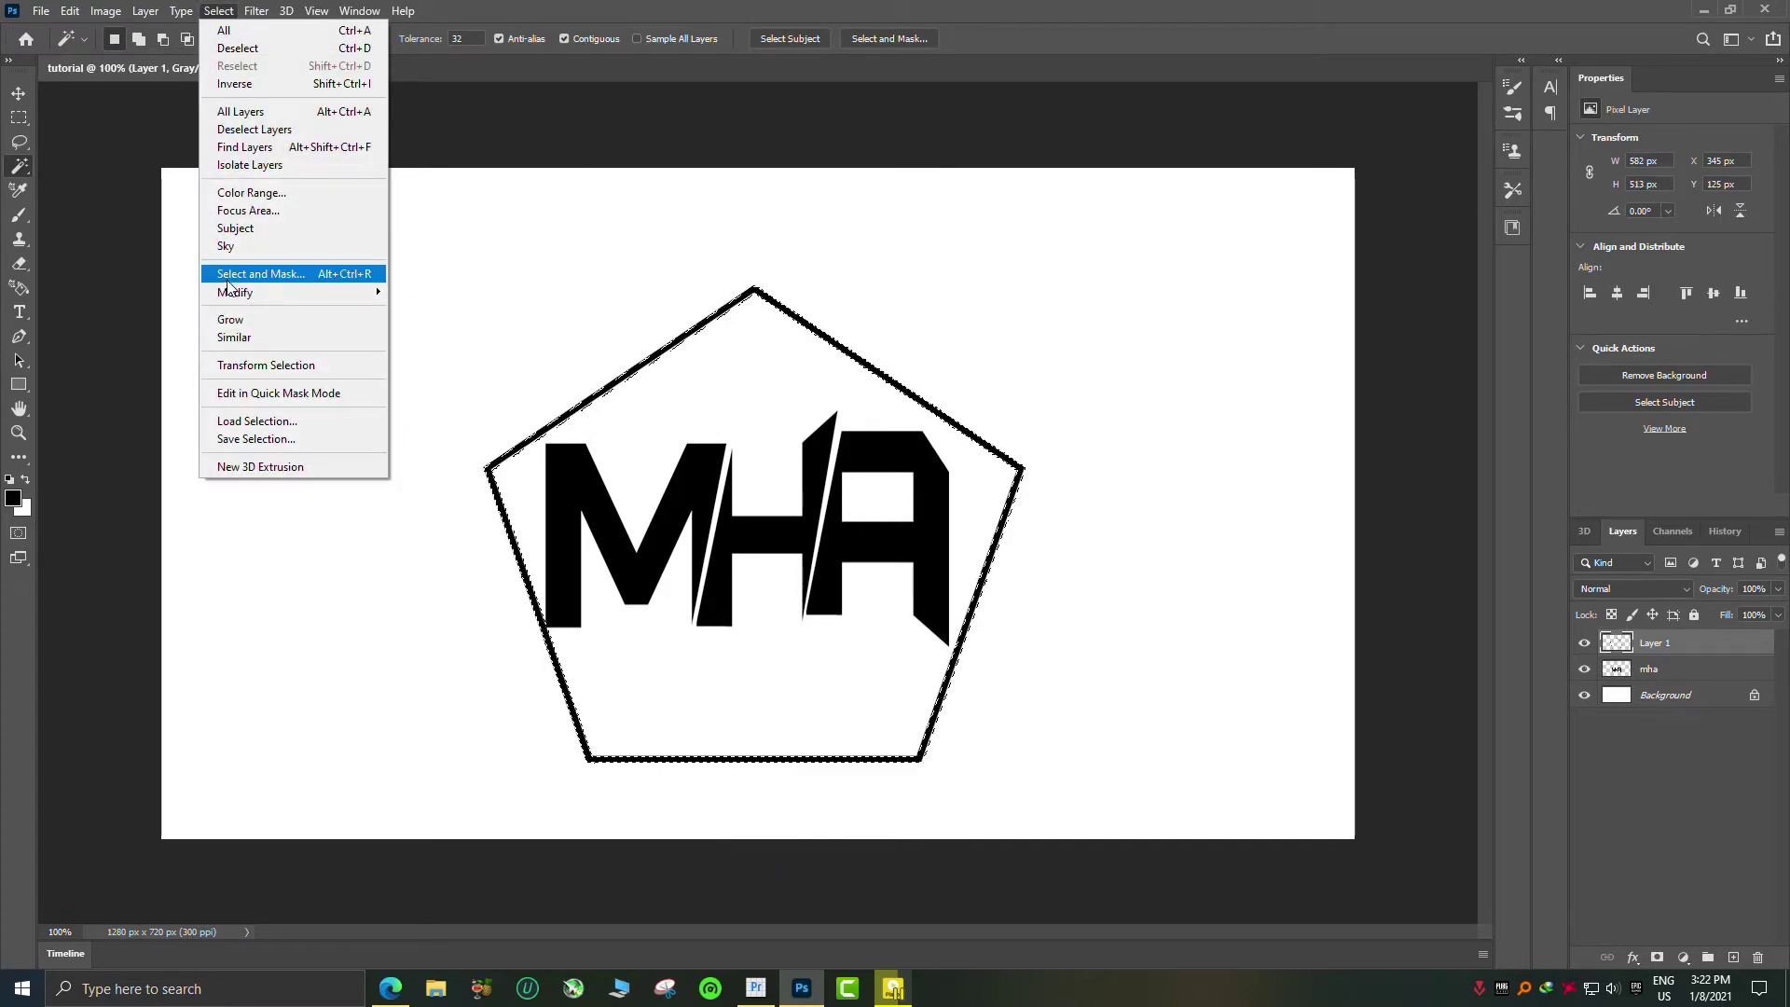
mouse_move(322, 292)
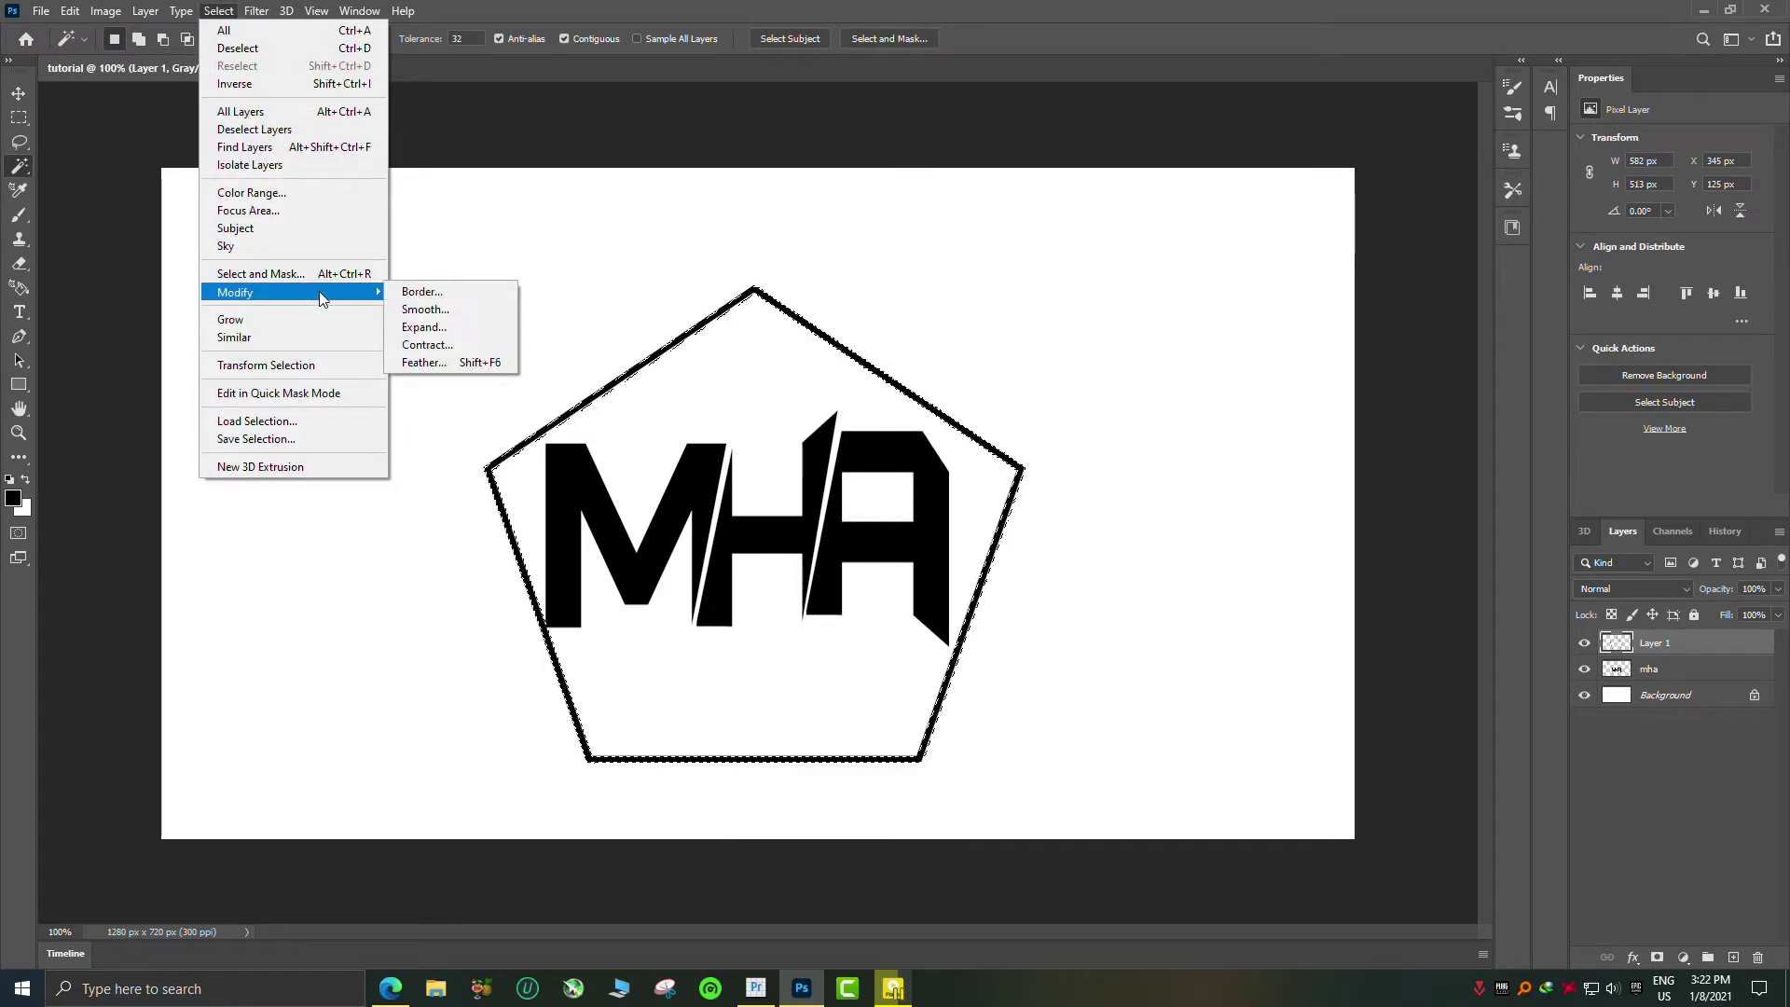
click(440, 330)
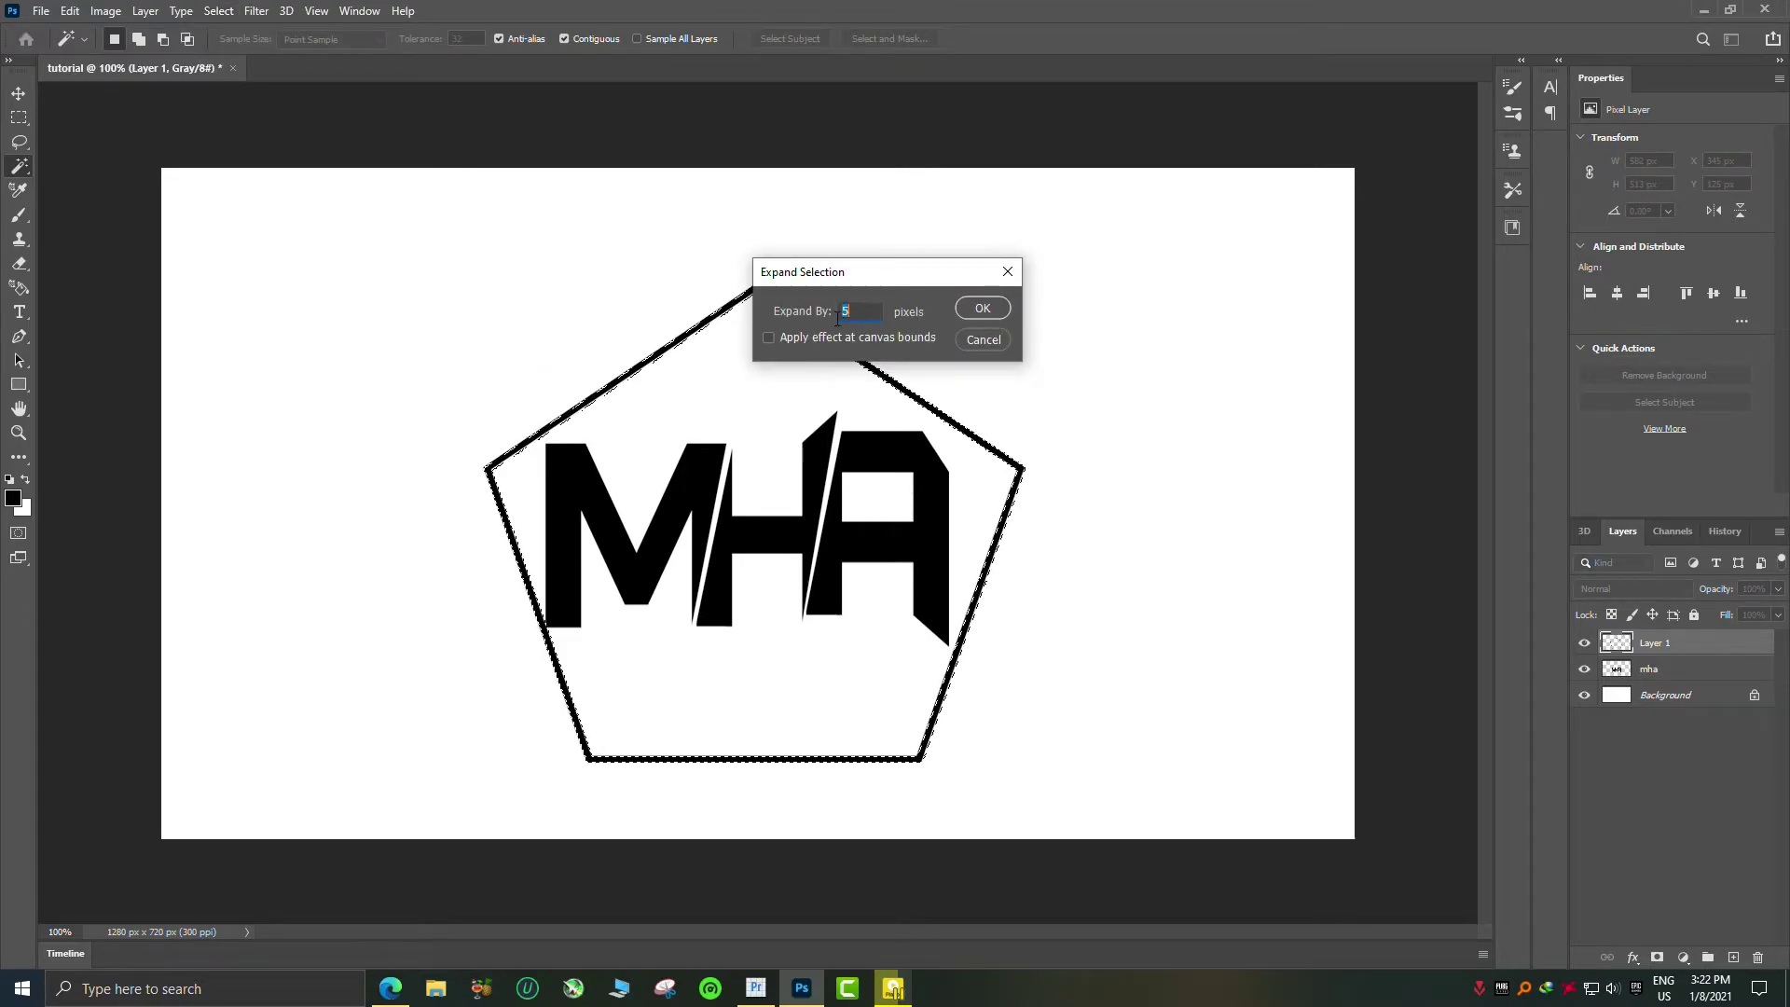
click(867, 312)
click(983, 309)
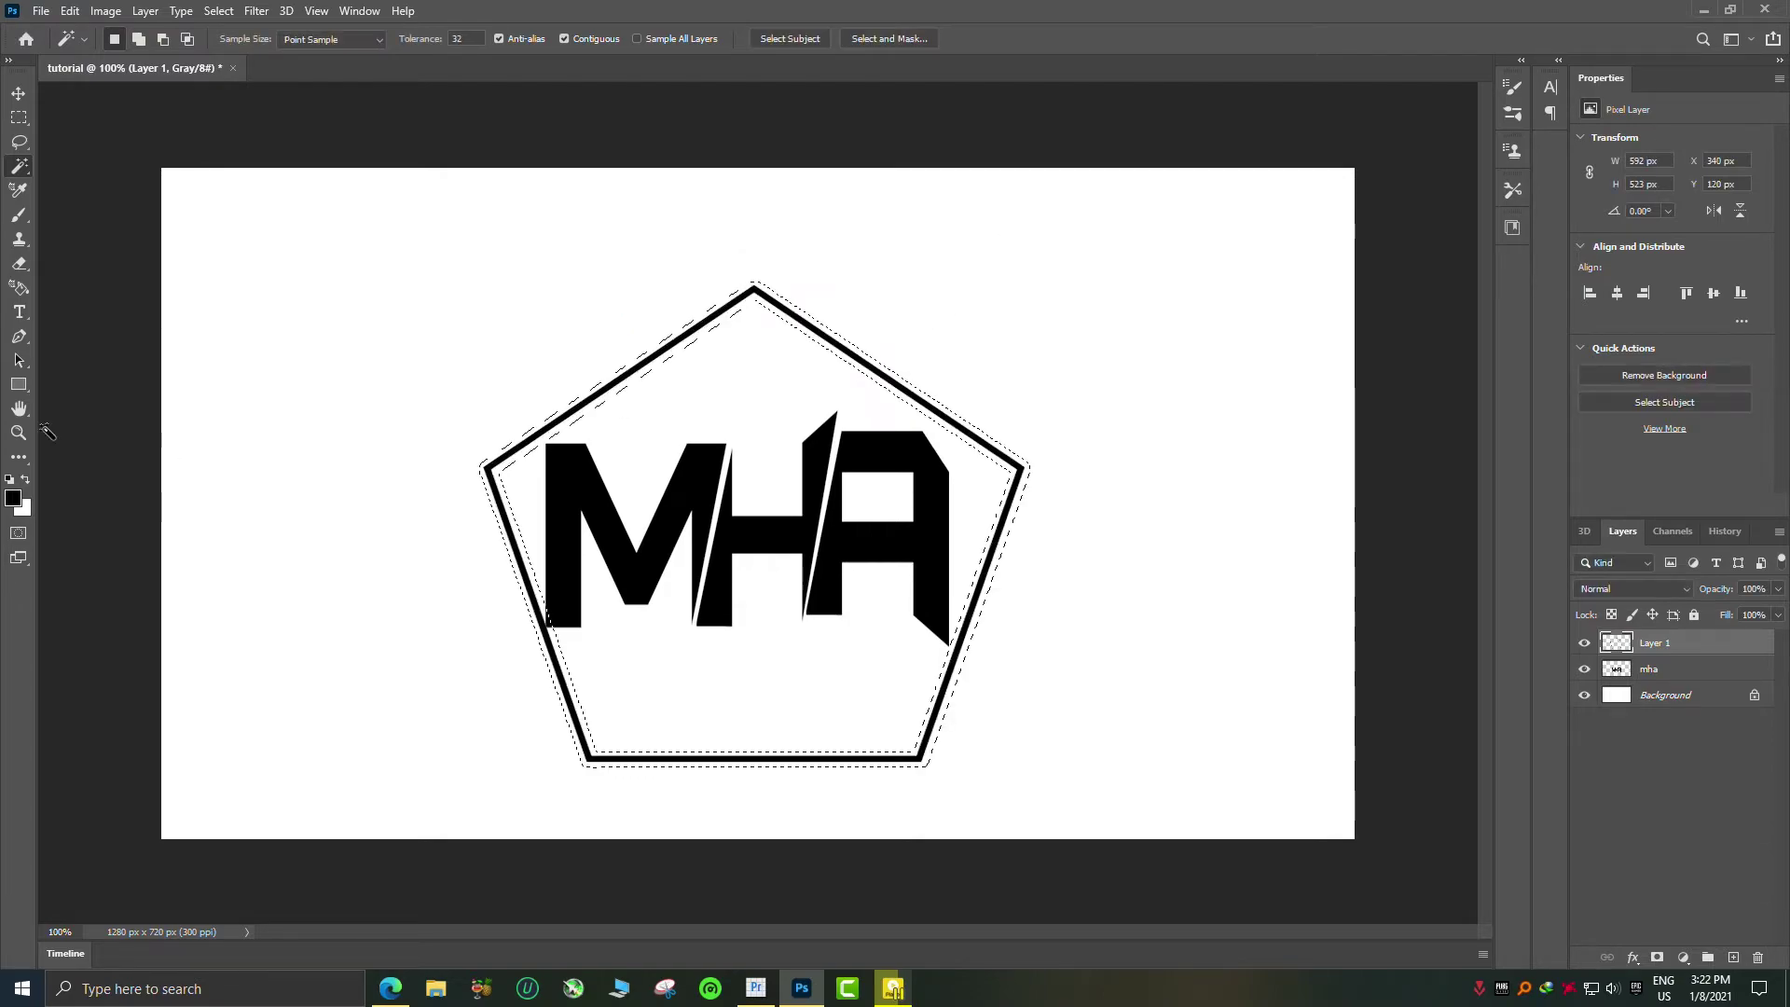
Thicken the pentagon outline by brushing black over the expanded selection, then deselect
key(b)
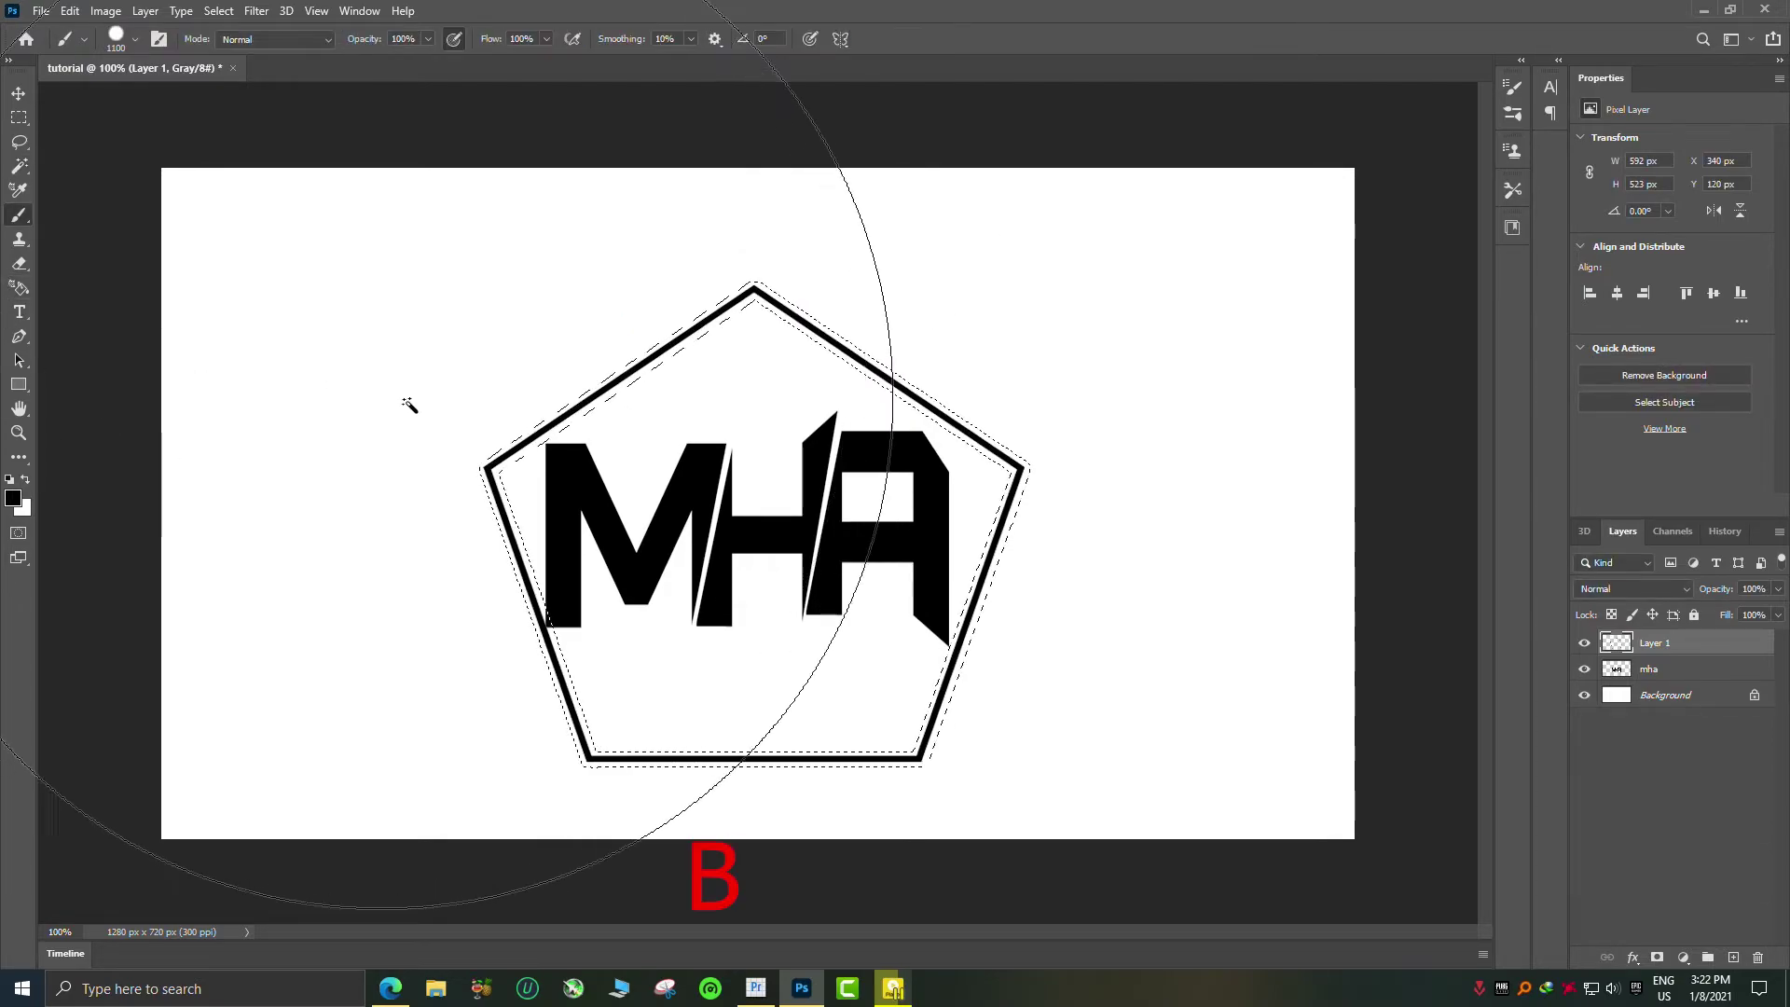
alt+click(520, 400)
drag(599, 439, 865, 611)
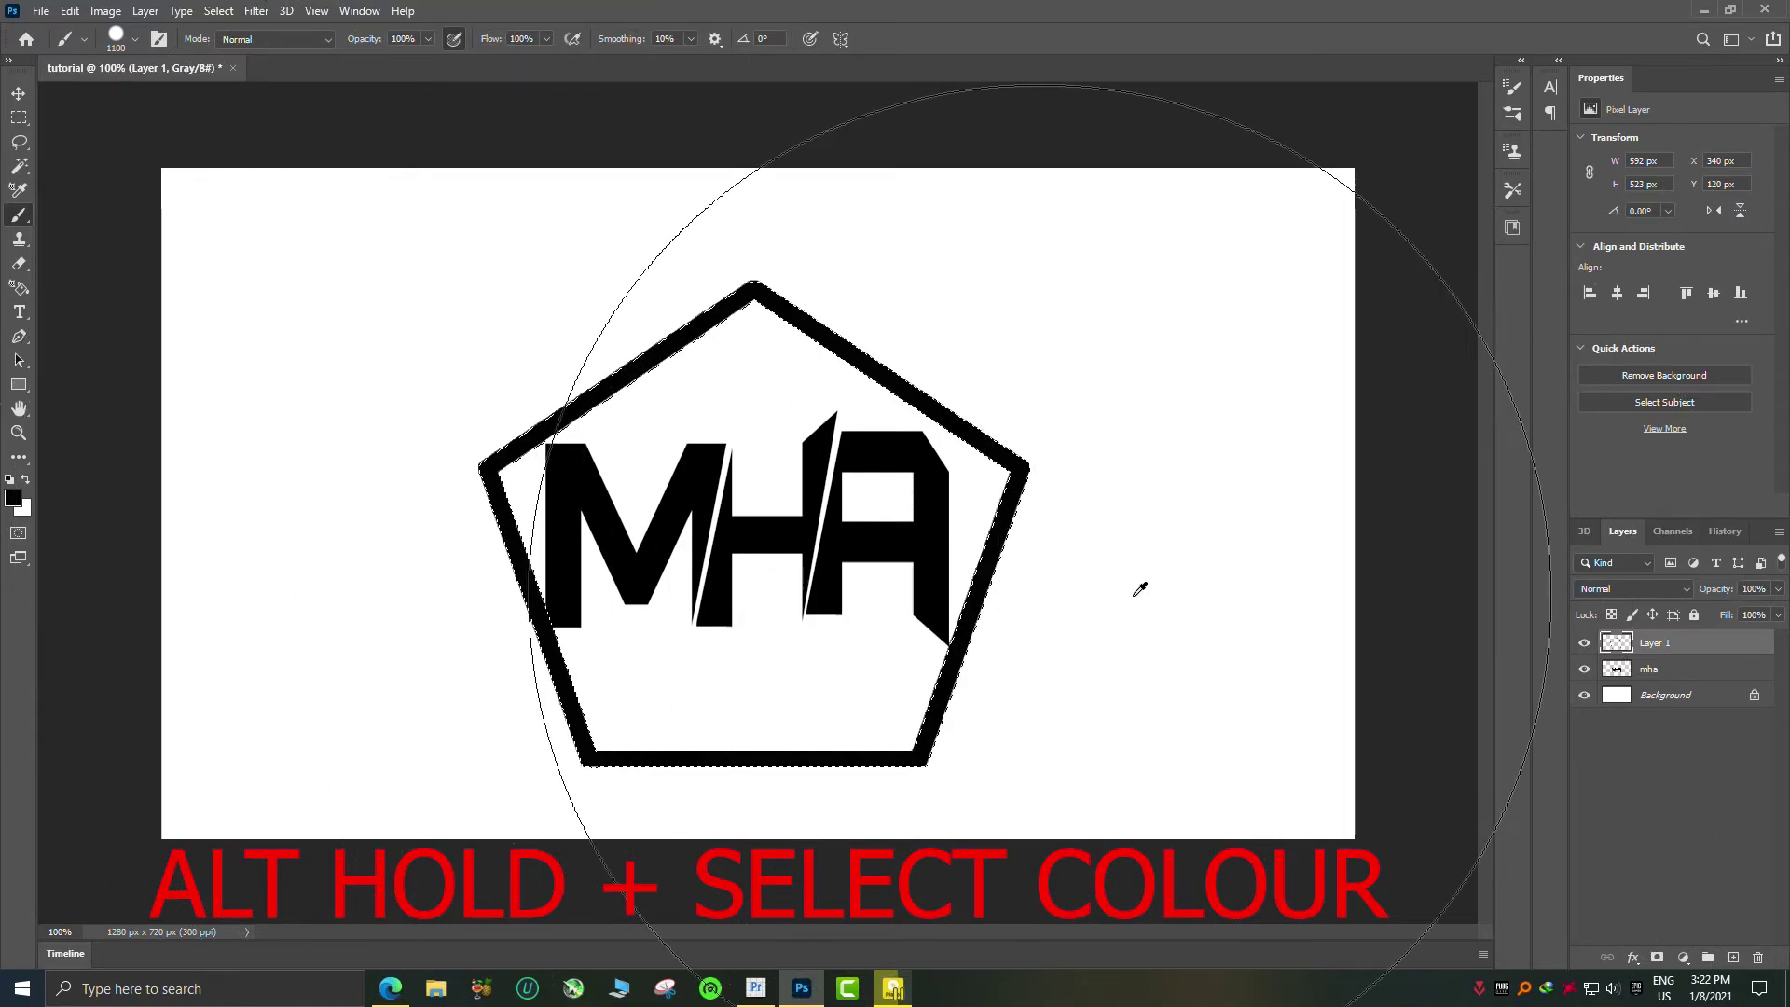
key(ctrl+d)
Resize the thickened pentagon to about 574 × 516 px and reposition it around the lettering
key(ctrl+t)
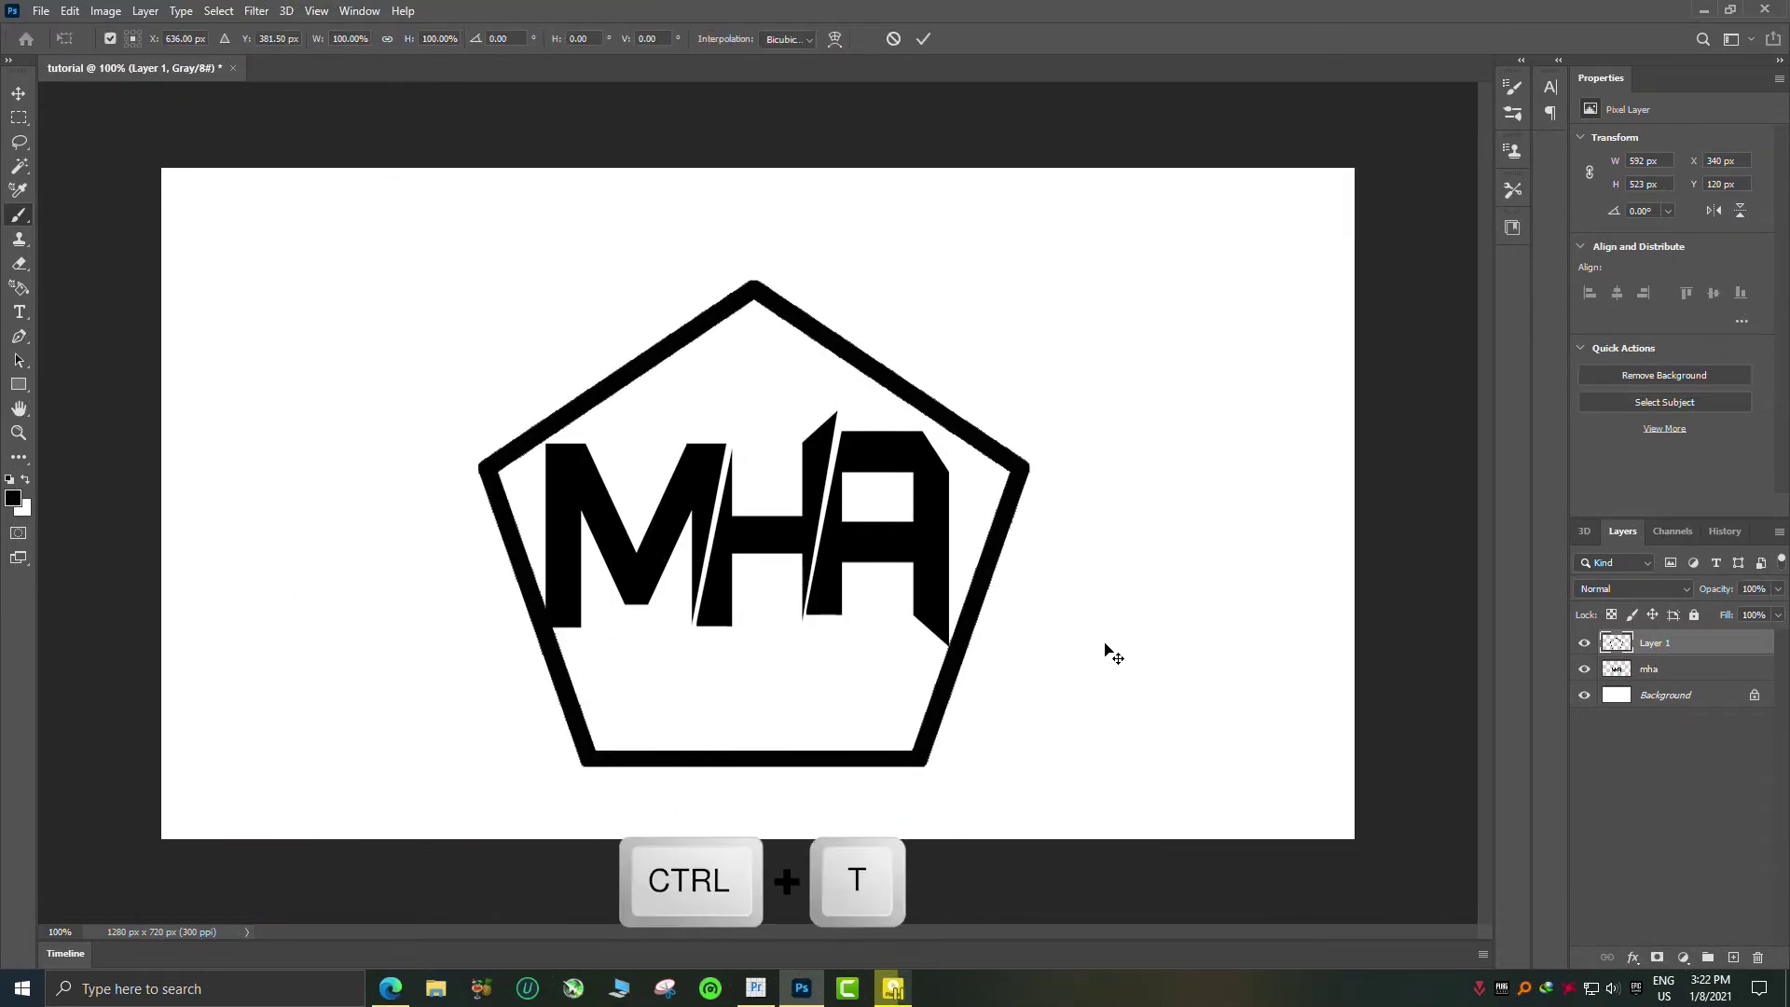
drag(884, 732, 877, 734)
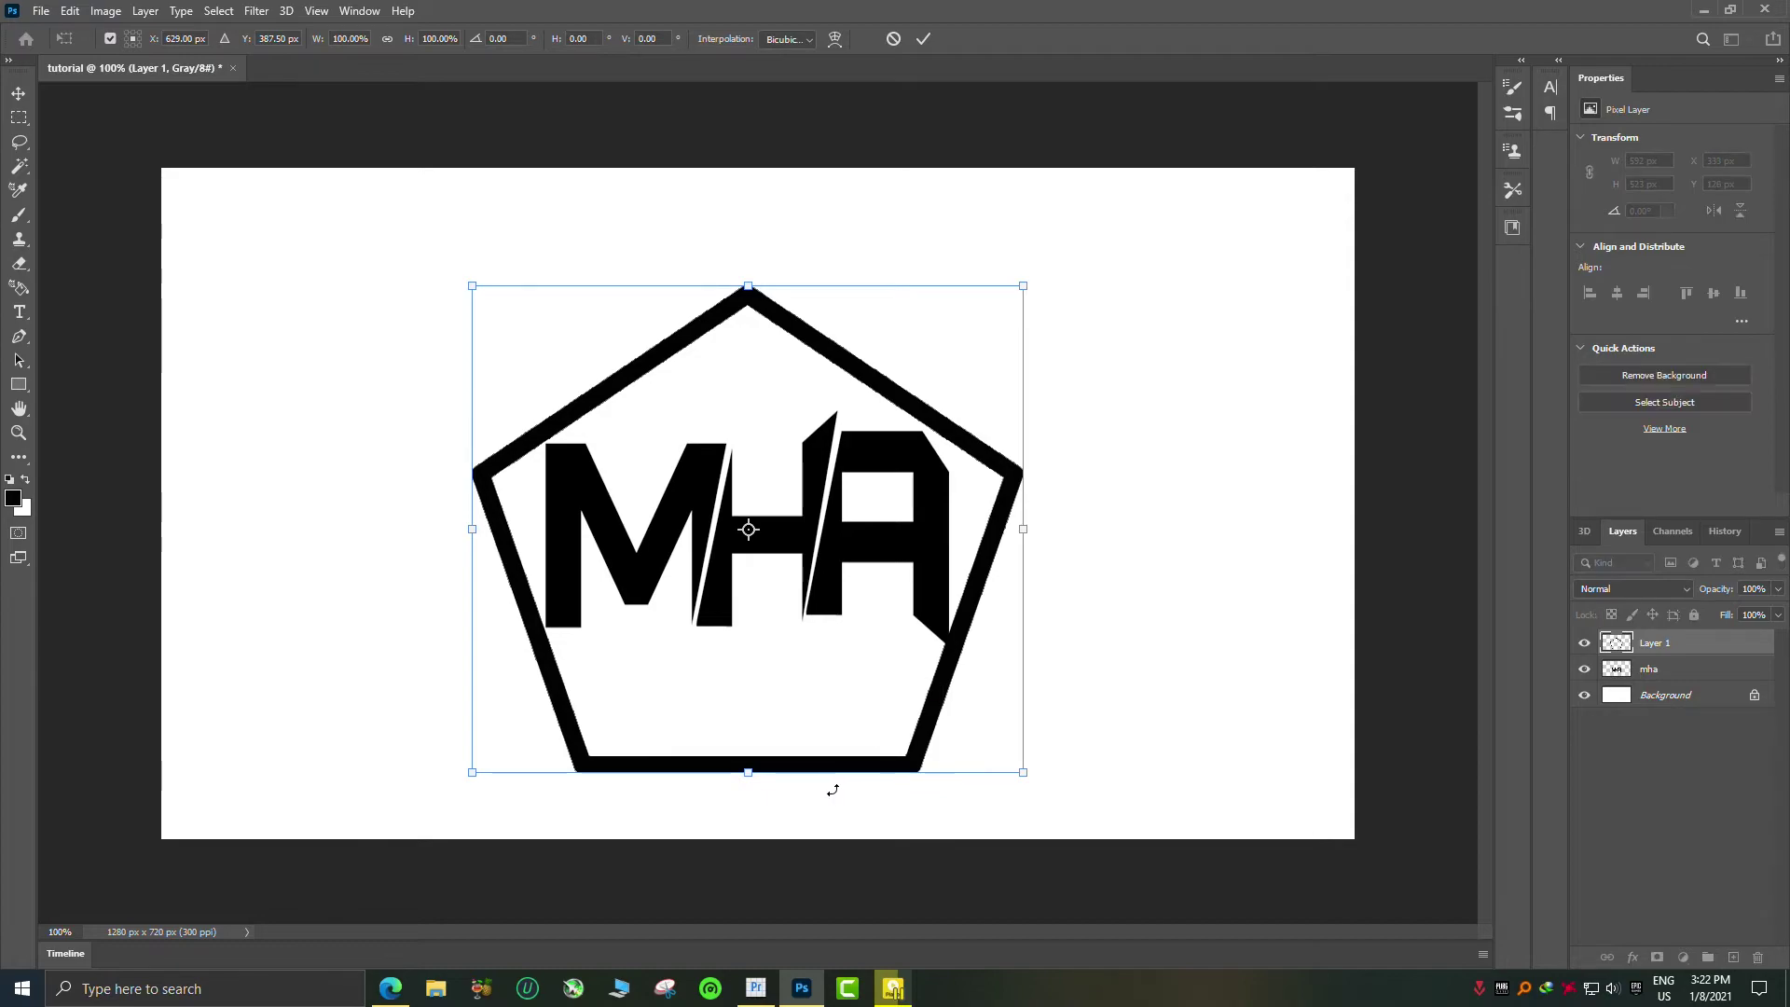
drag(743, 776, 743, 781)
drag(802, 667, 807, 658)
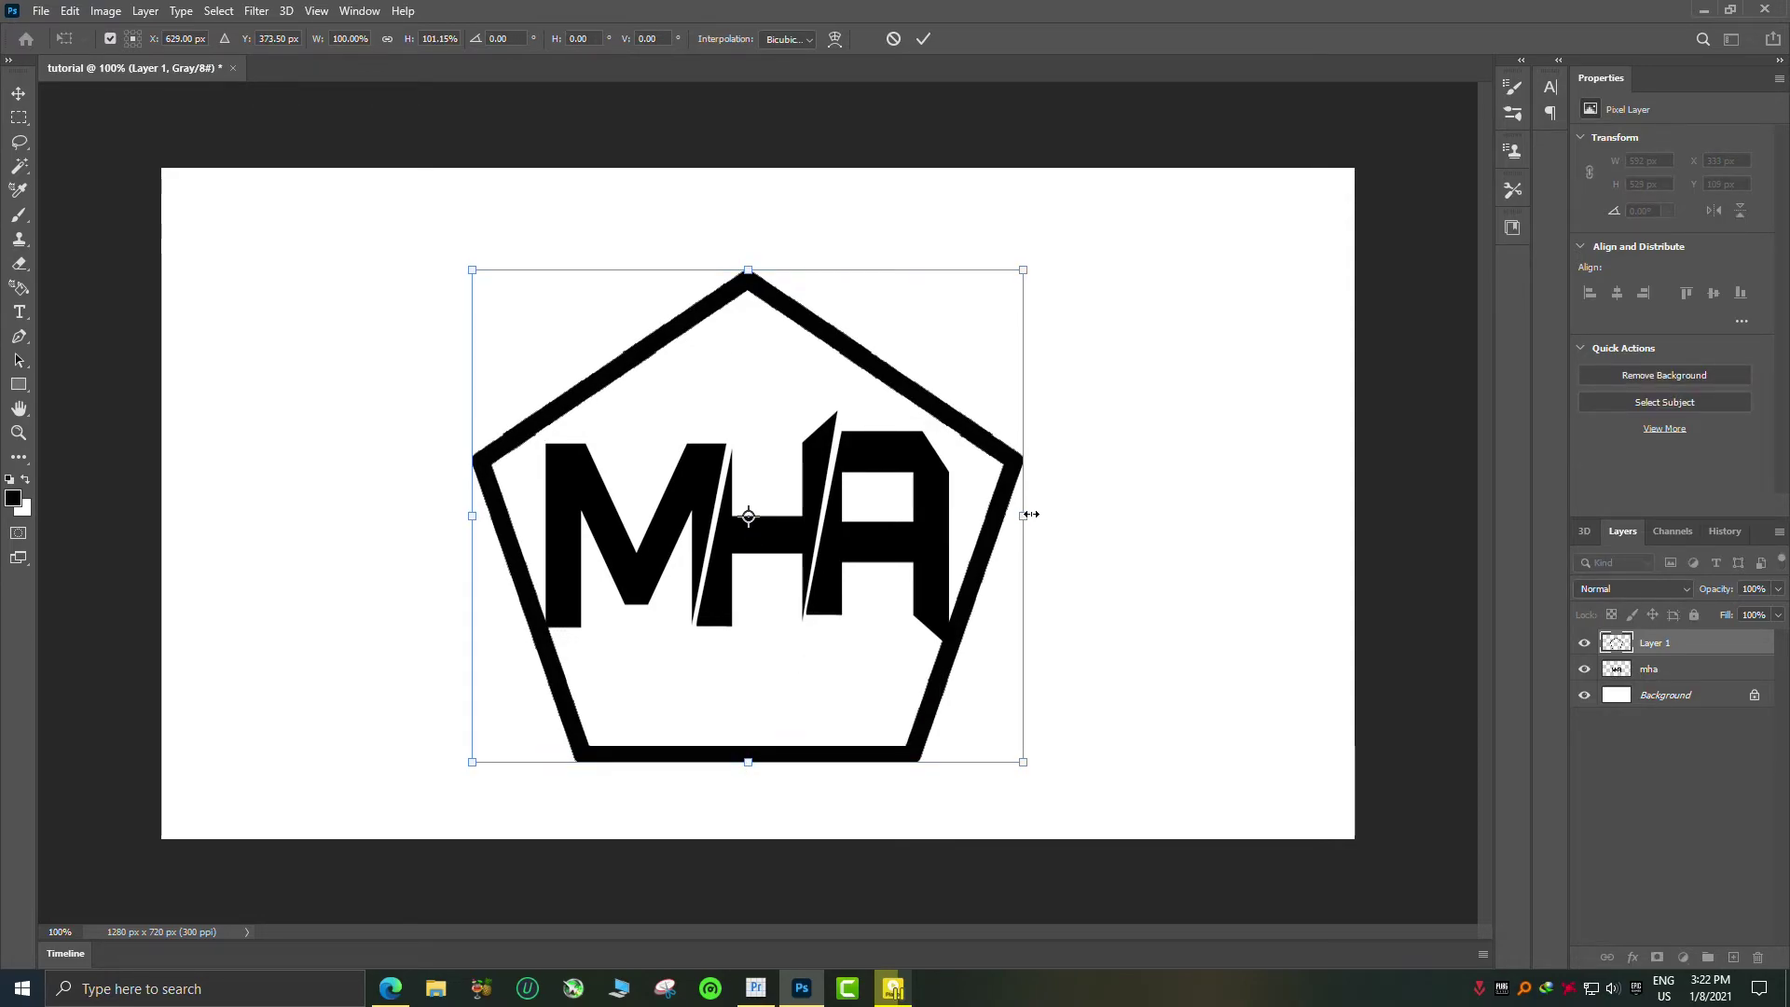
drag(1021, 268, 1009, 280)
drag(933, 385, 941, 380)
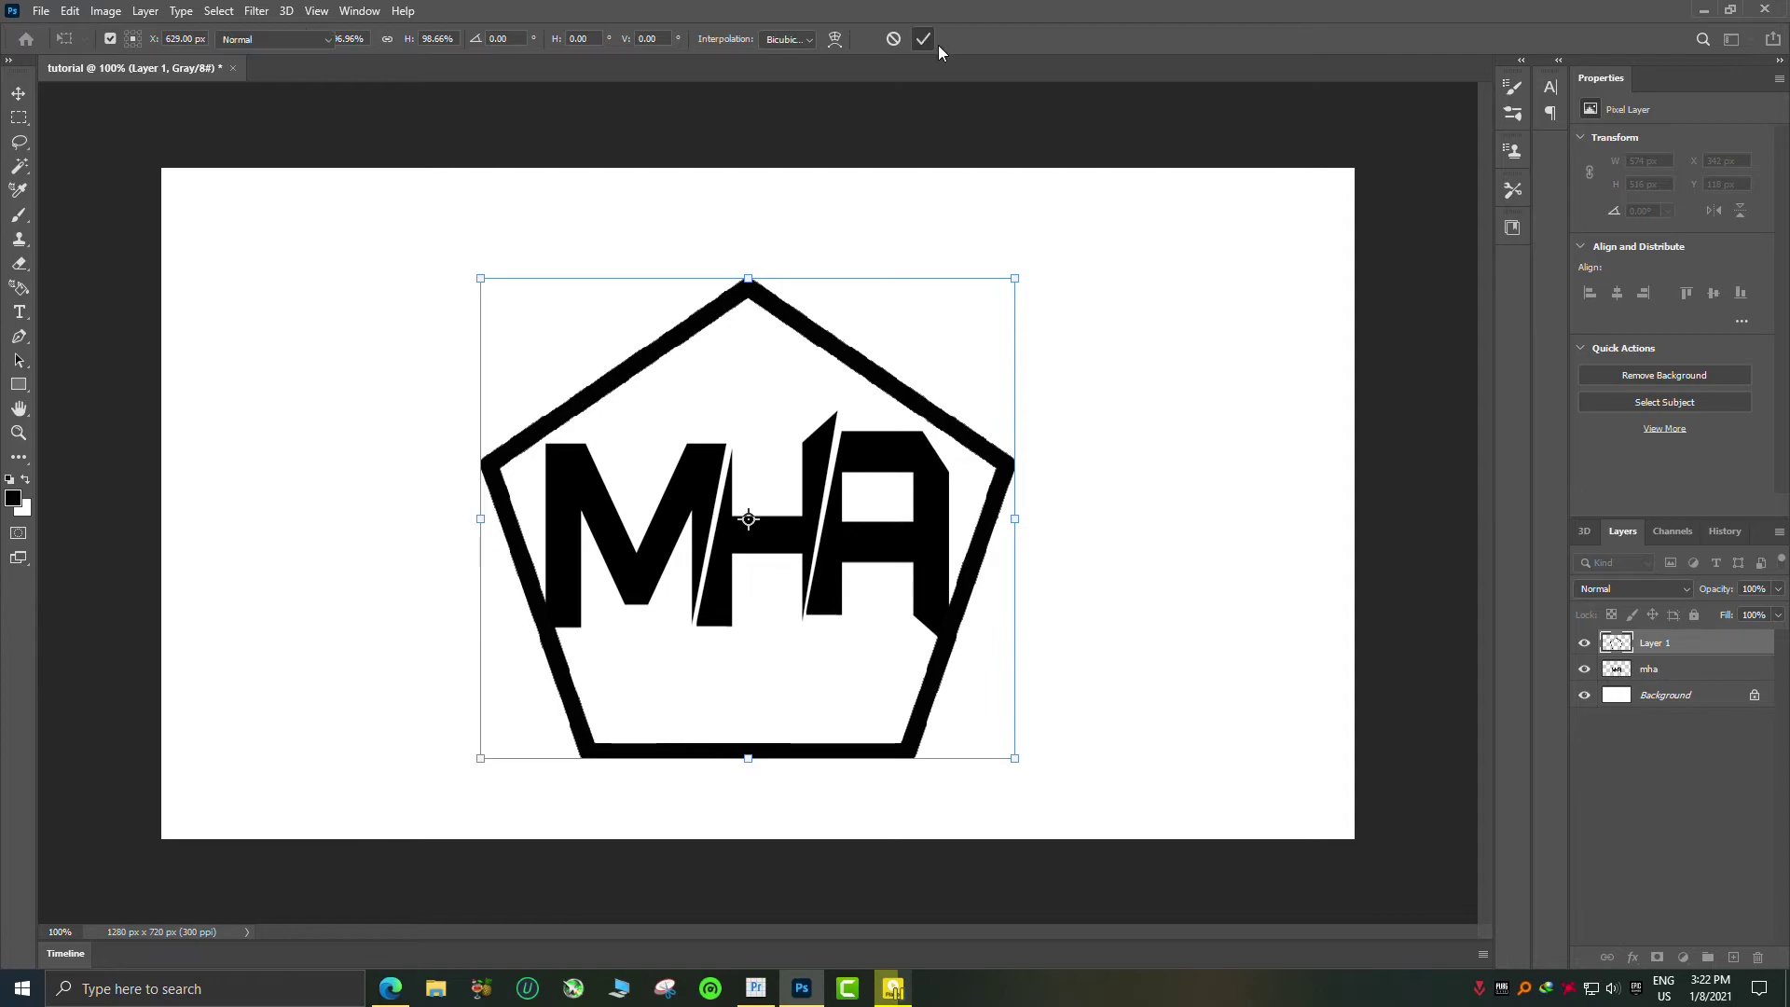
click(923, 39)
Narrow the MHA lettering to about 93.5% of its width and shift it to fit between the pentagon's sides
click(1615, 669)
key(ctrl+t)
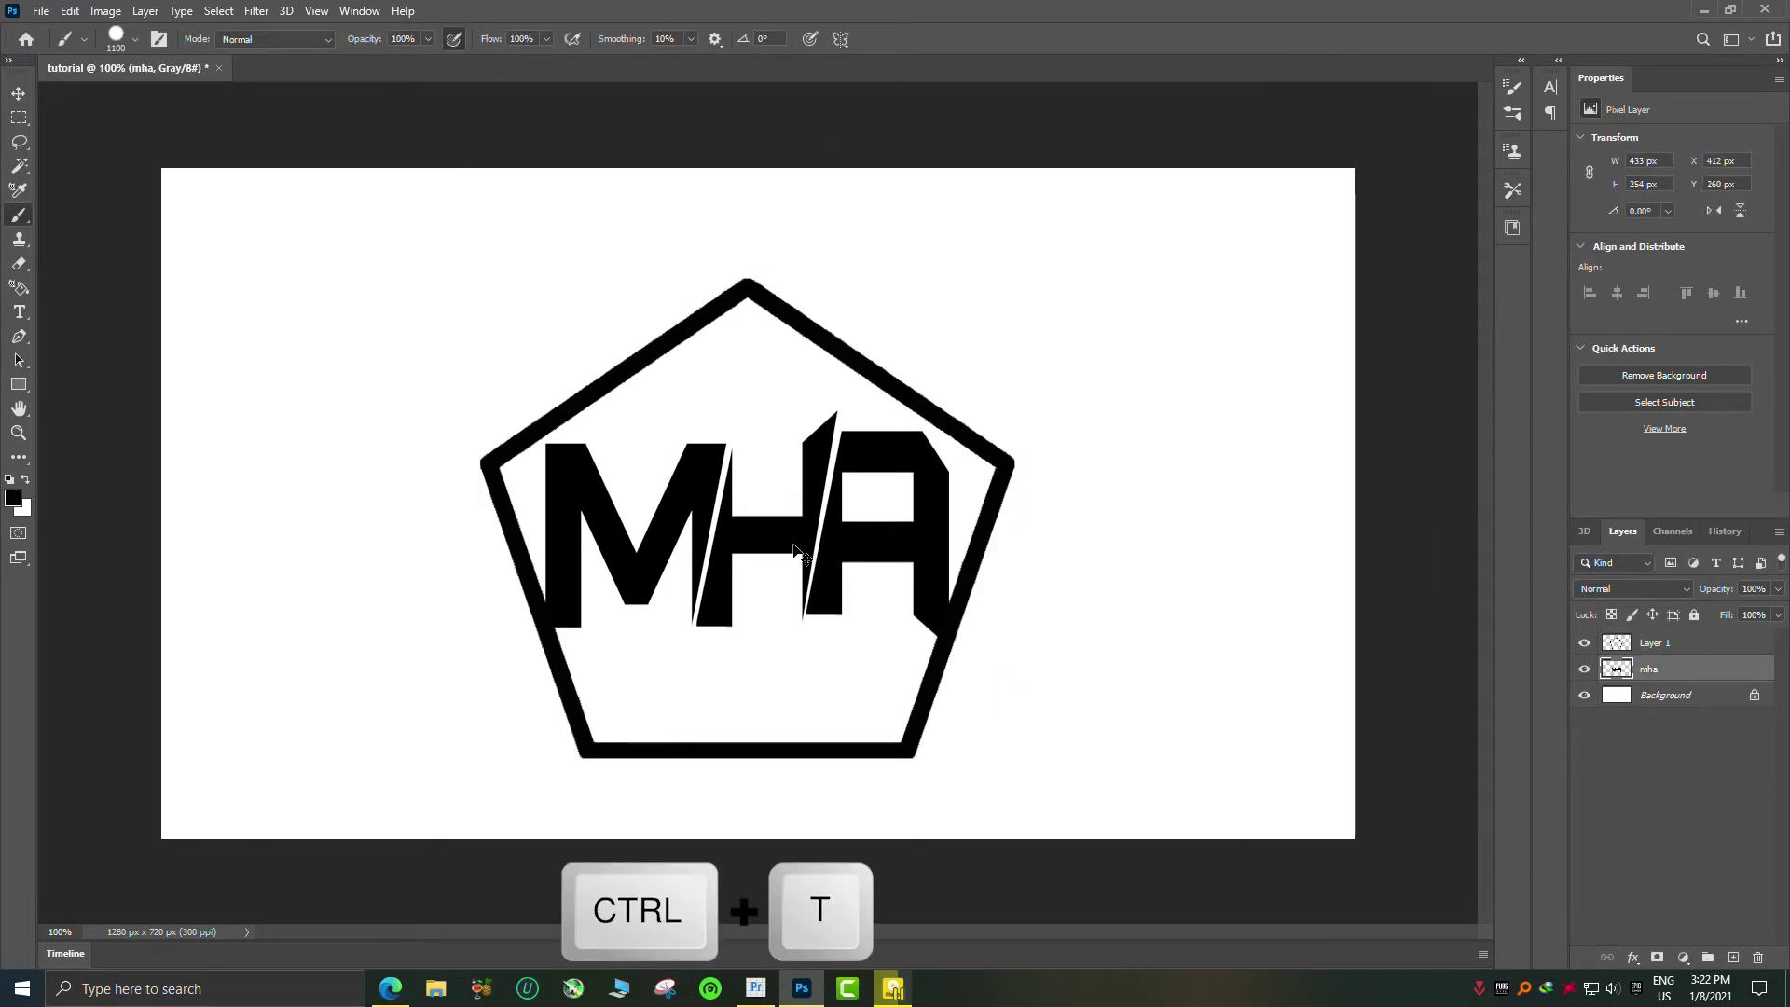
drag(934, 414, 922, 412)
drag(853, 514, 861, 513)
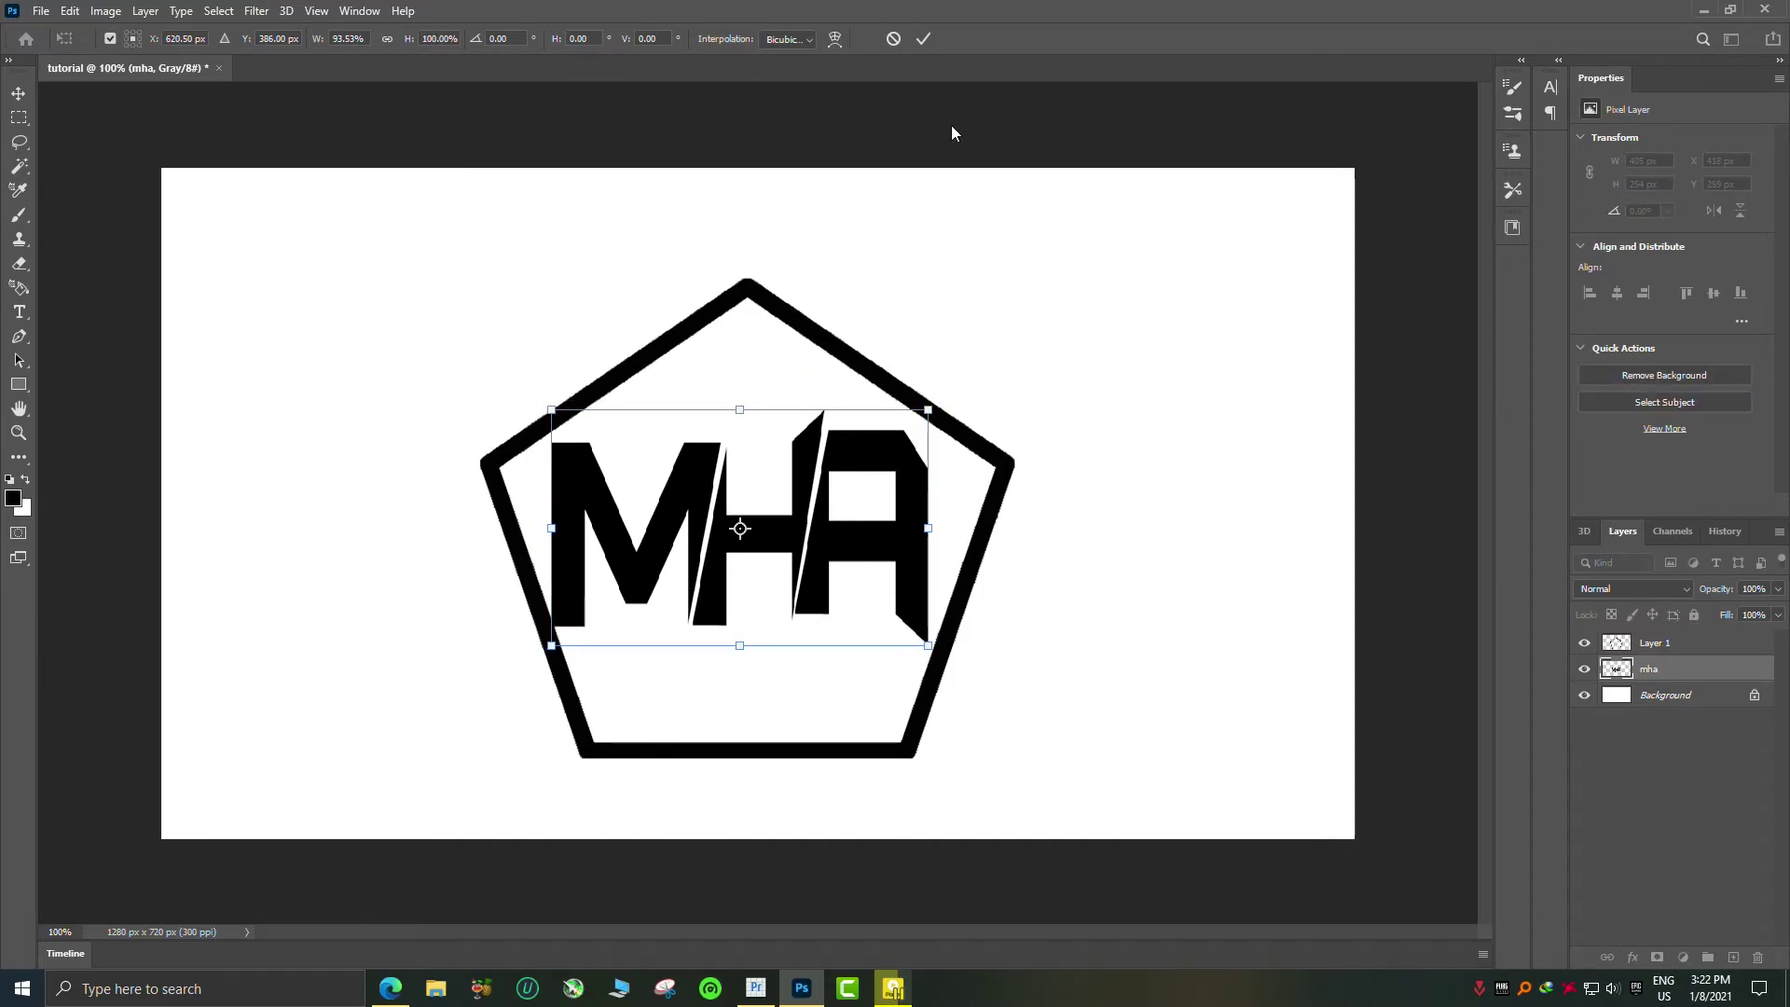
click(921, 39)
Scale the pentagon down proportionally to about 567 × 510 px
click(1664, 647)
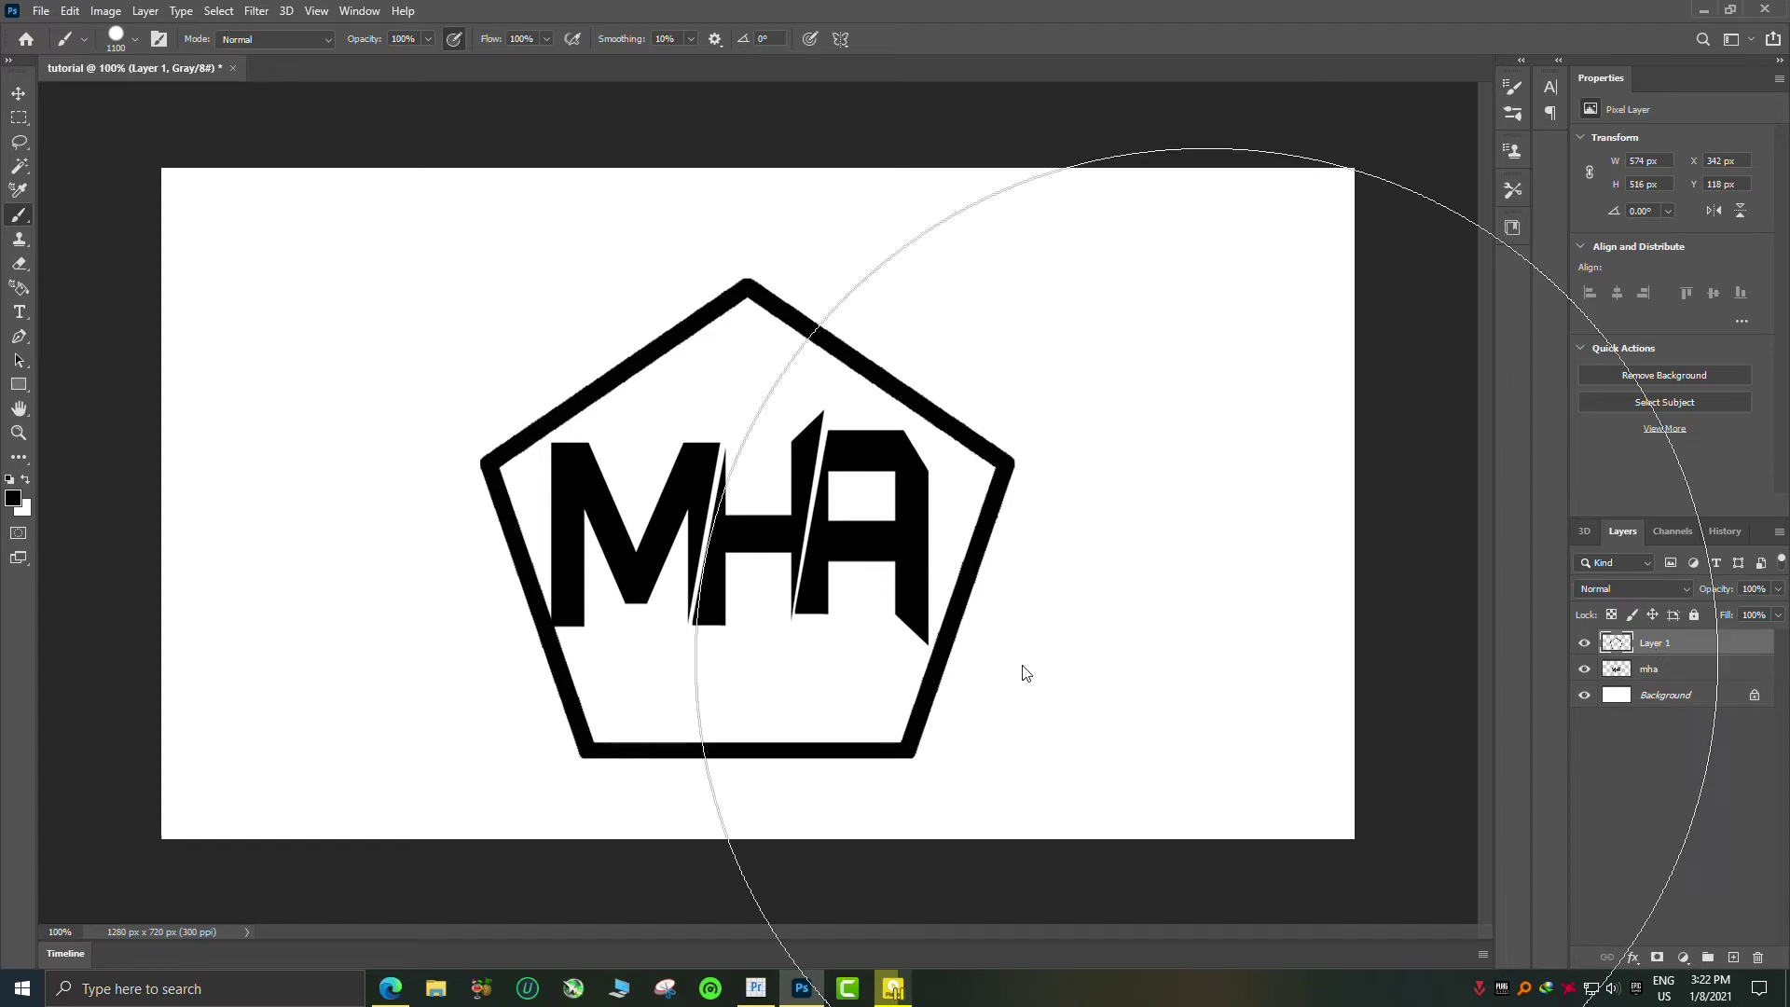
key(ctrl+t)
drag(1014, 757, 1012, 752)
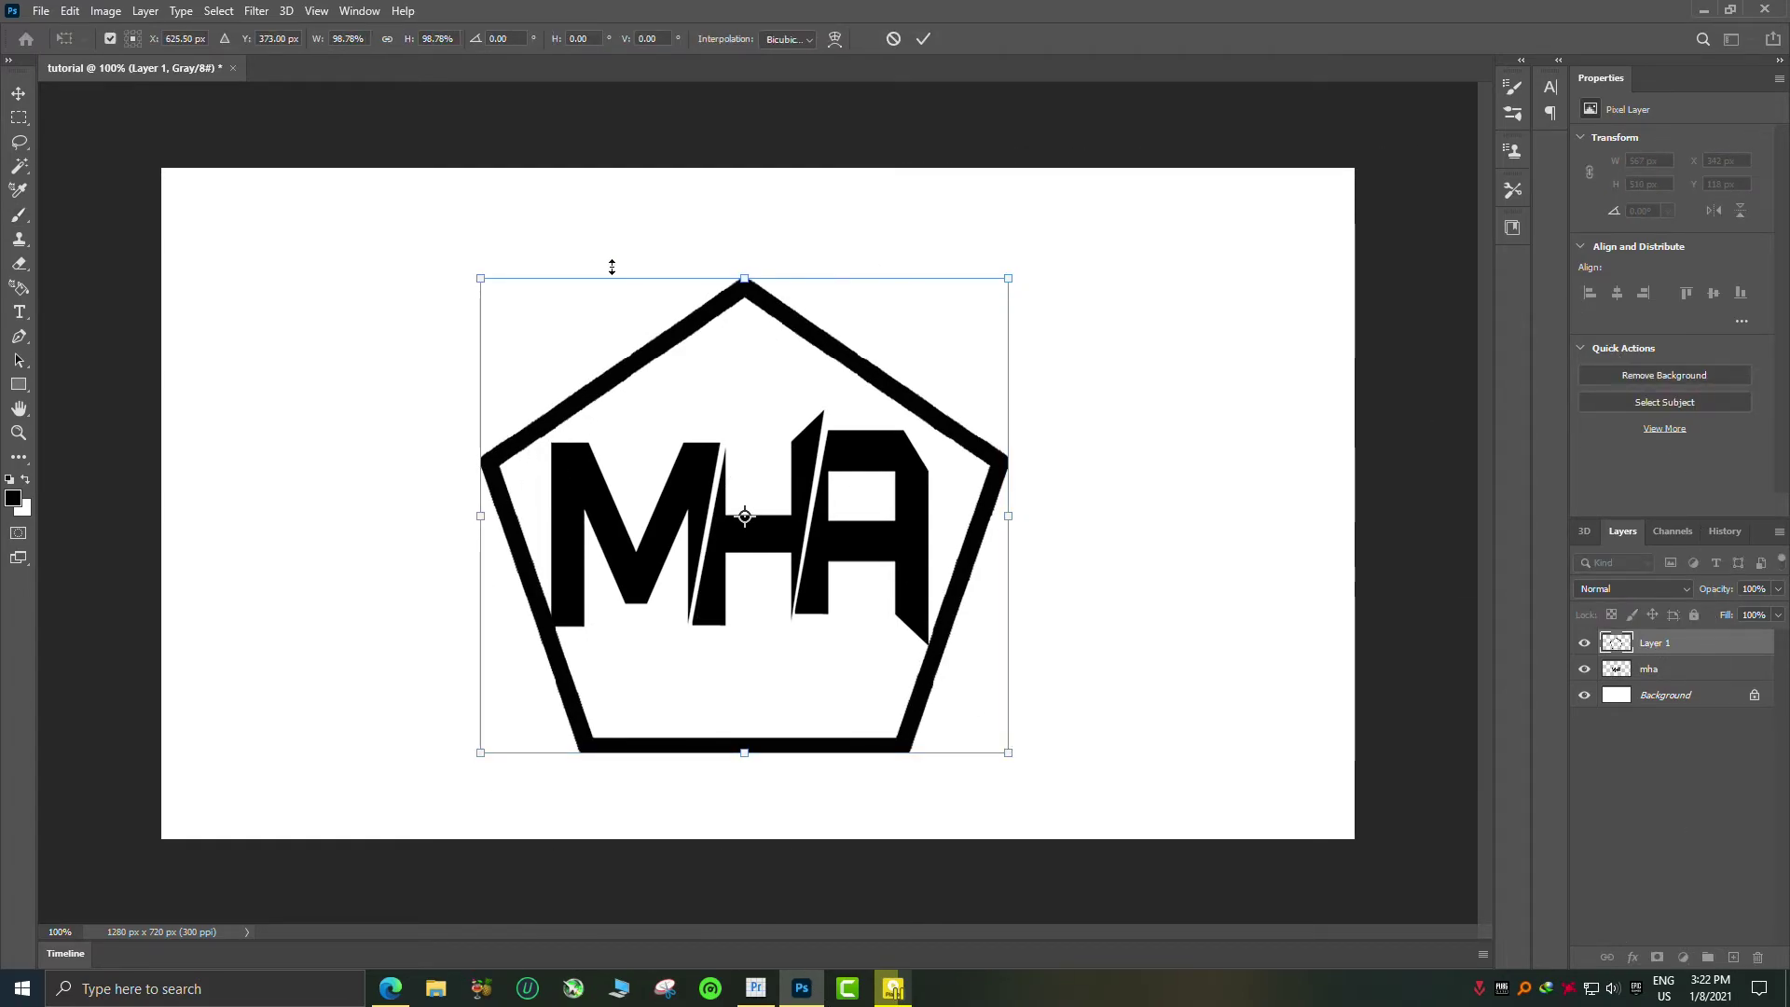
click(924, 40)
key(b)
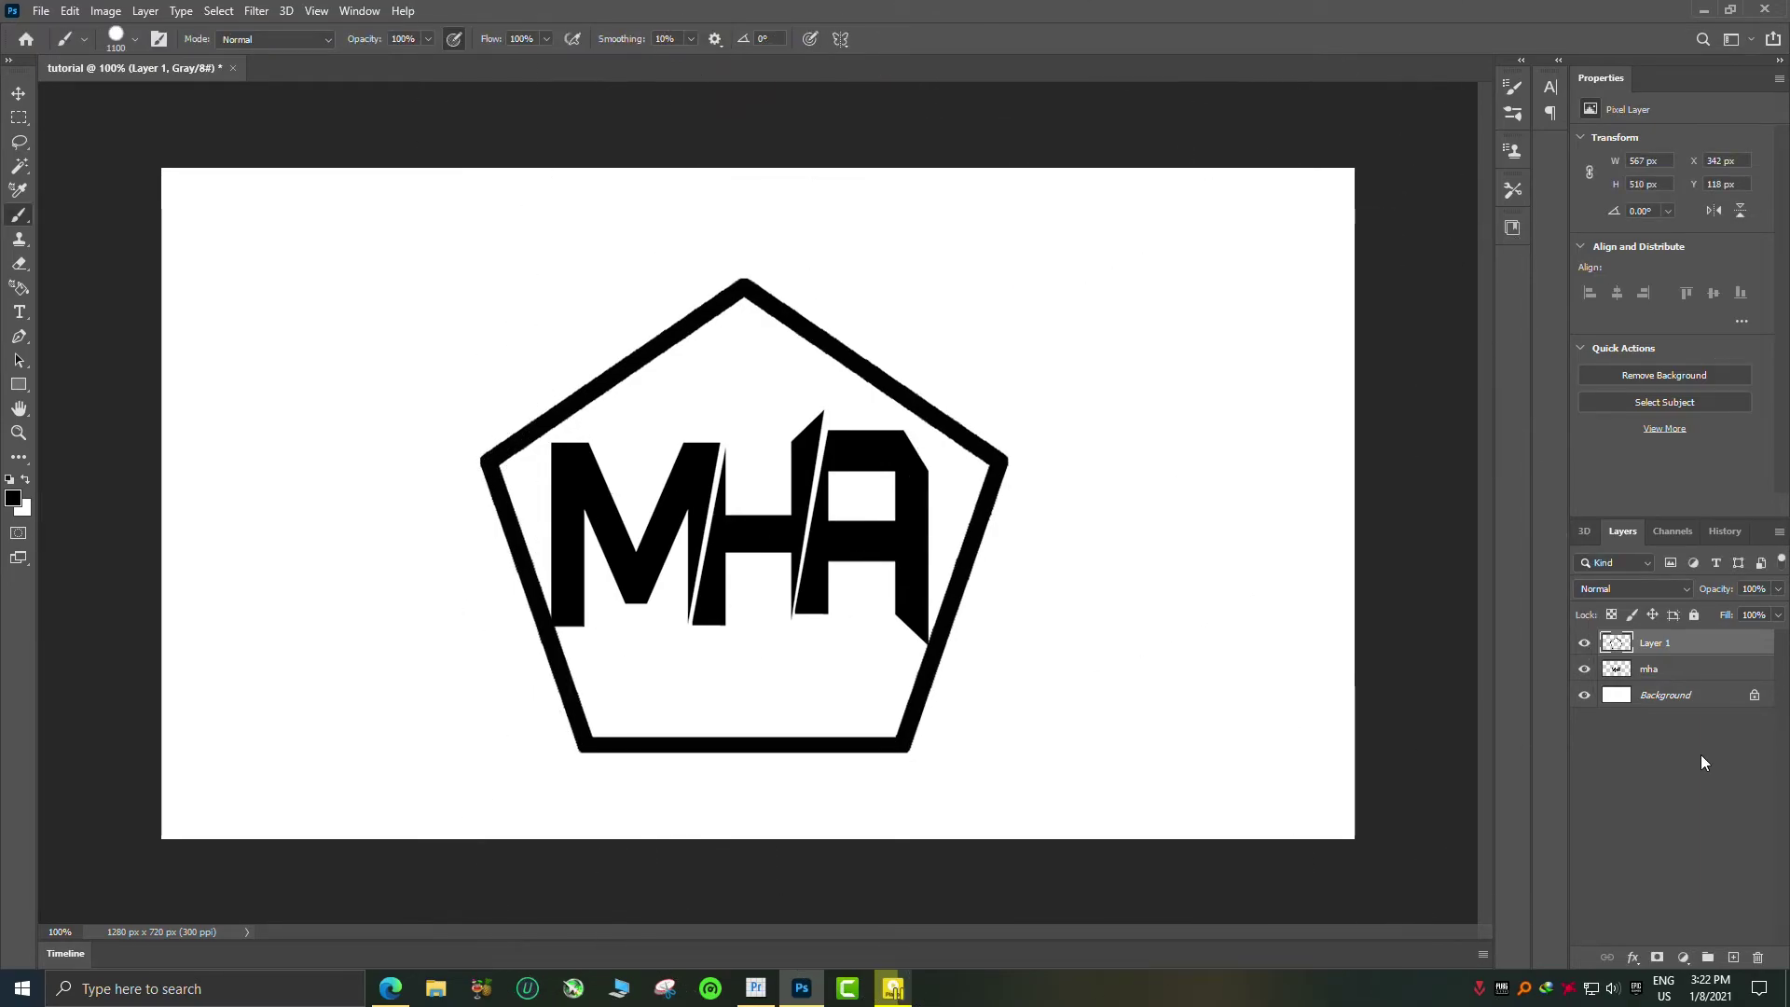
Group the pentagon and lettering layers and move the group up, centred horizontally on the canvas
shift+click(1676, 664)
drag(1676, 664, 1707, 957)
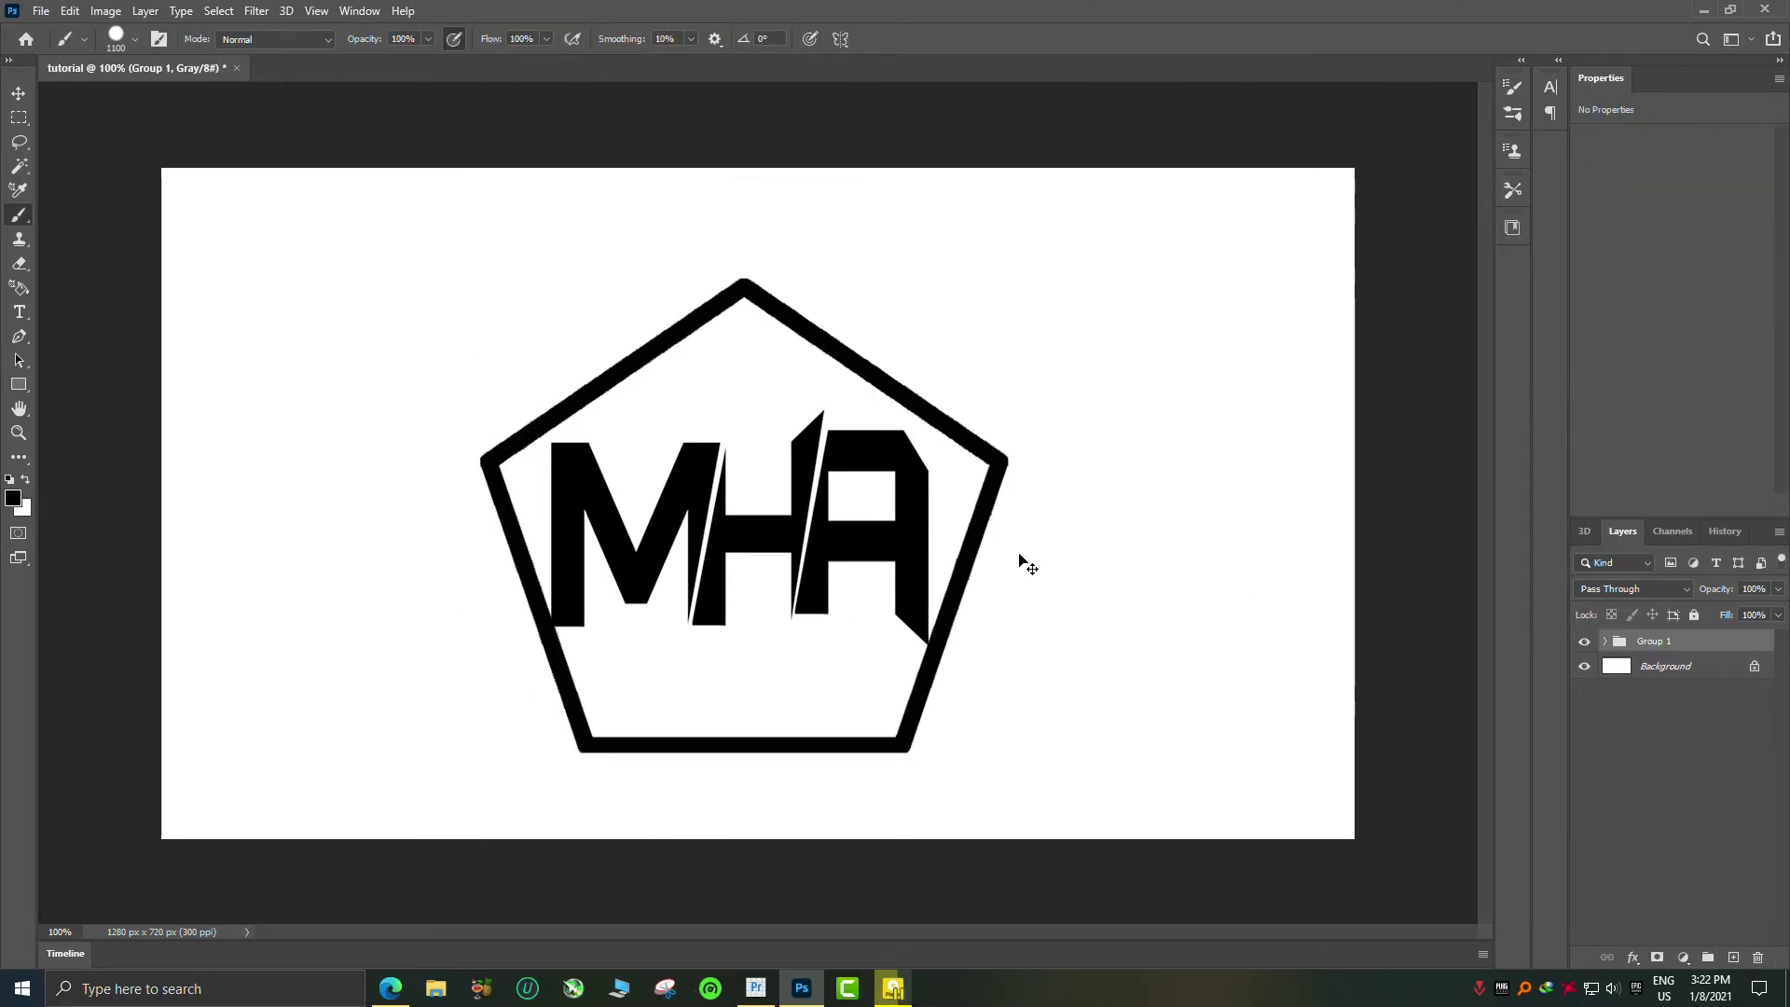
key(ctrl+t)
drag(826, 611, 838, 546)
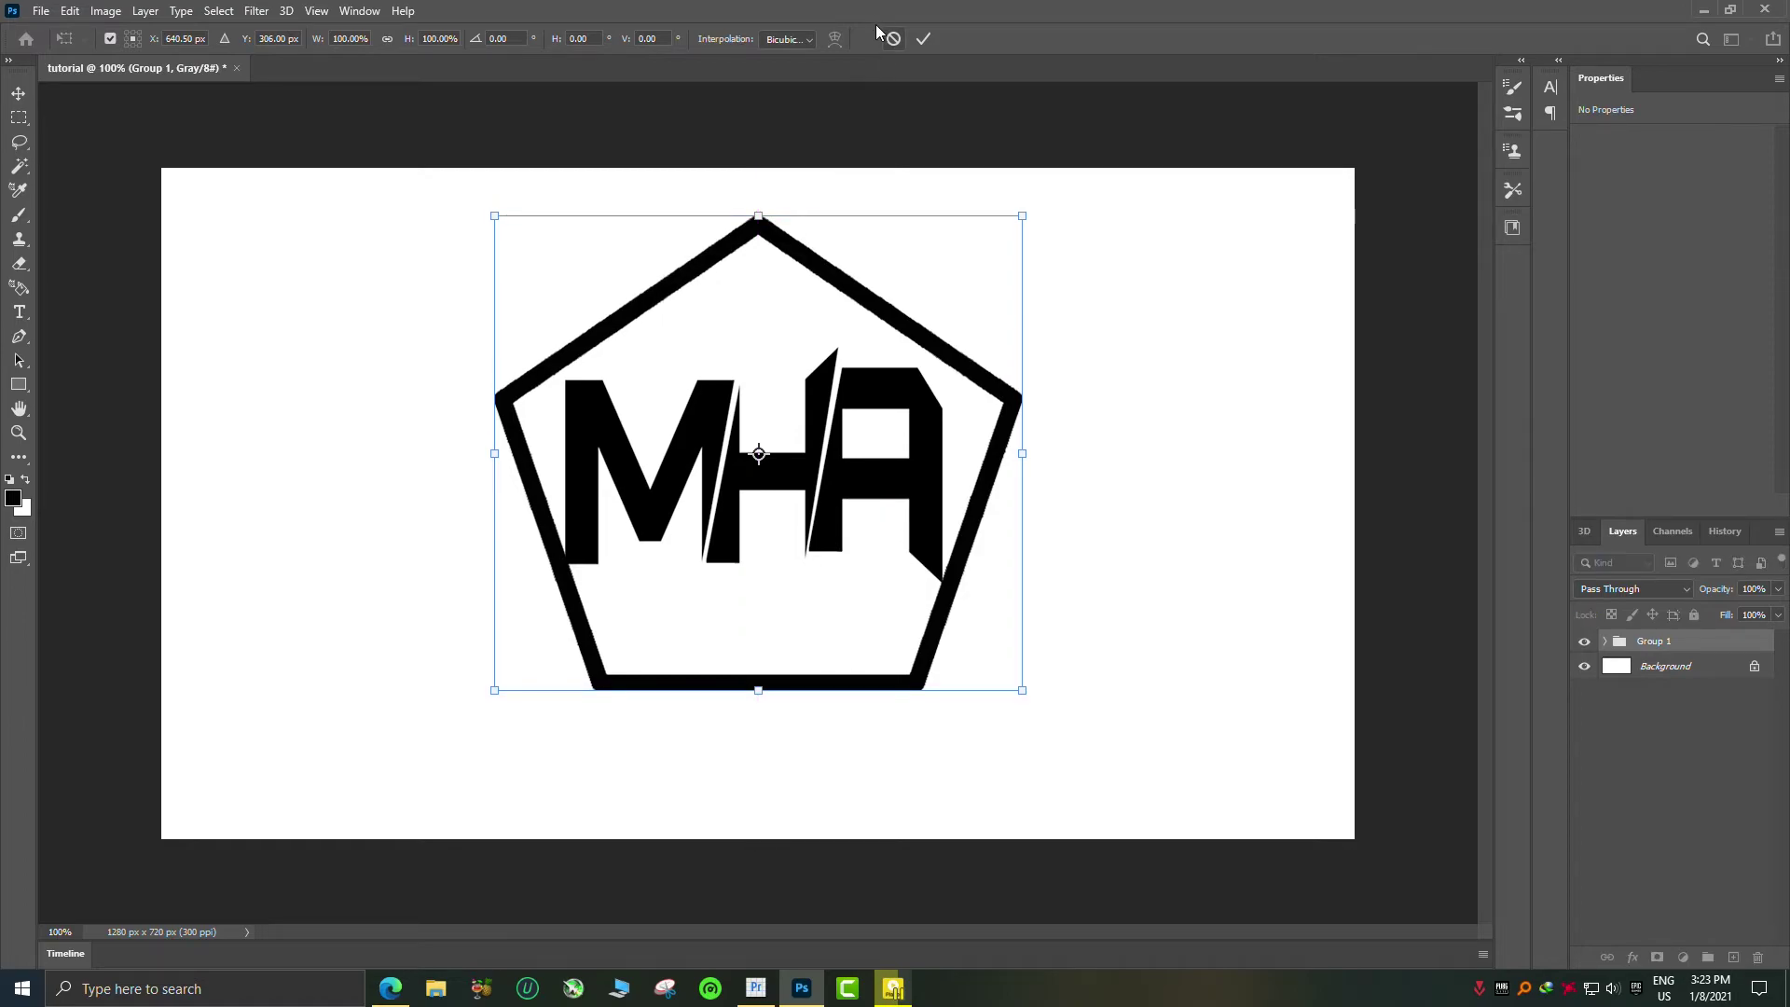
click(926, 40)
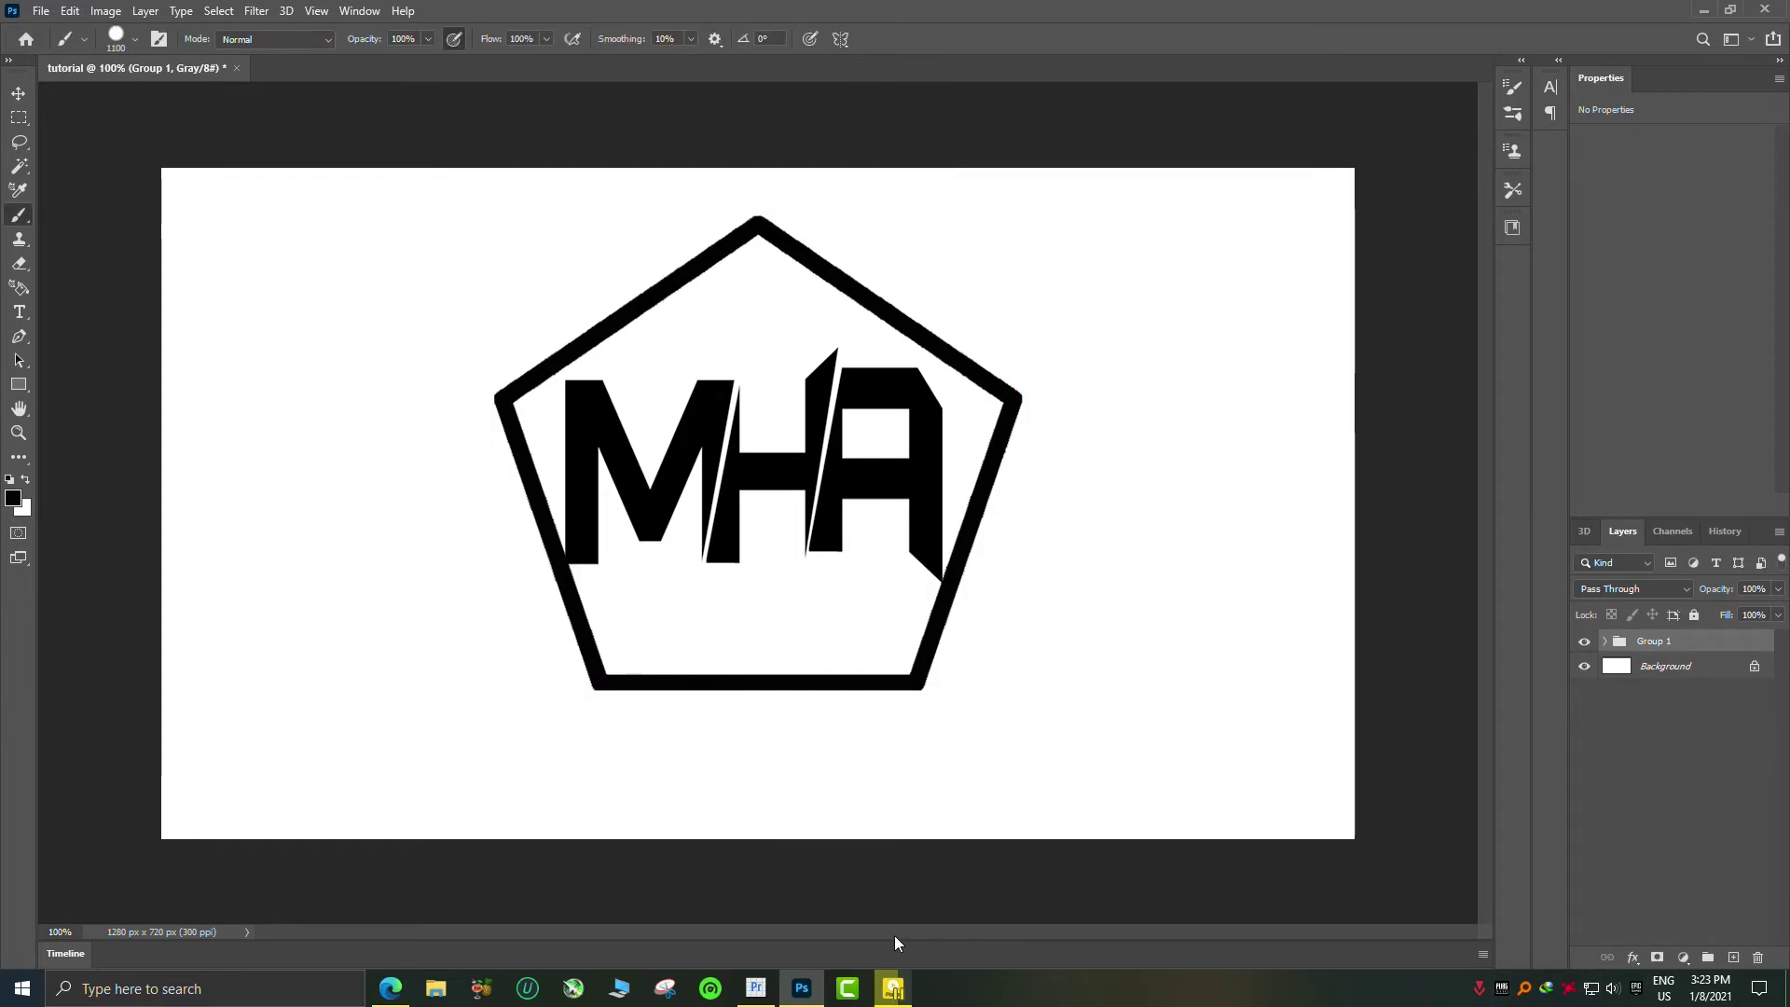
Switch to the Edge browser, search Google Images for "animated background" and open the "Animated Backgrounds ~ MTV on Behance" result
click(391, 988)
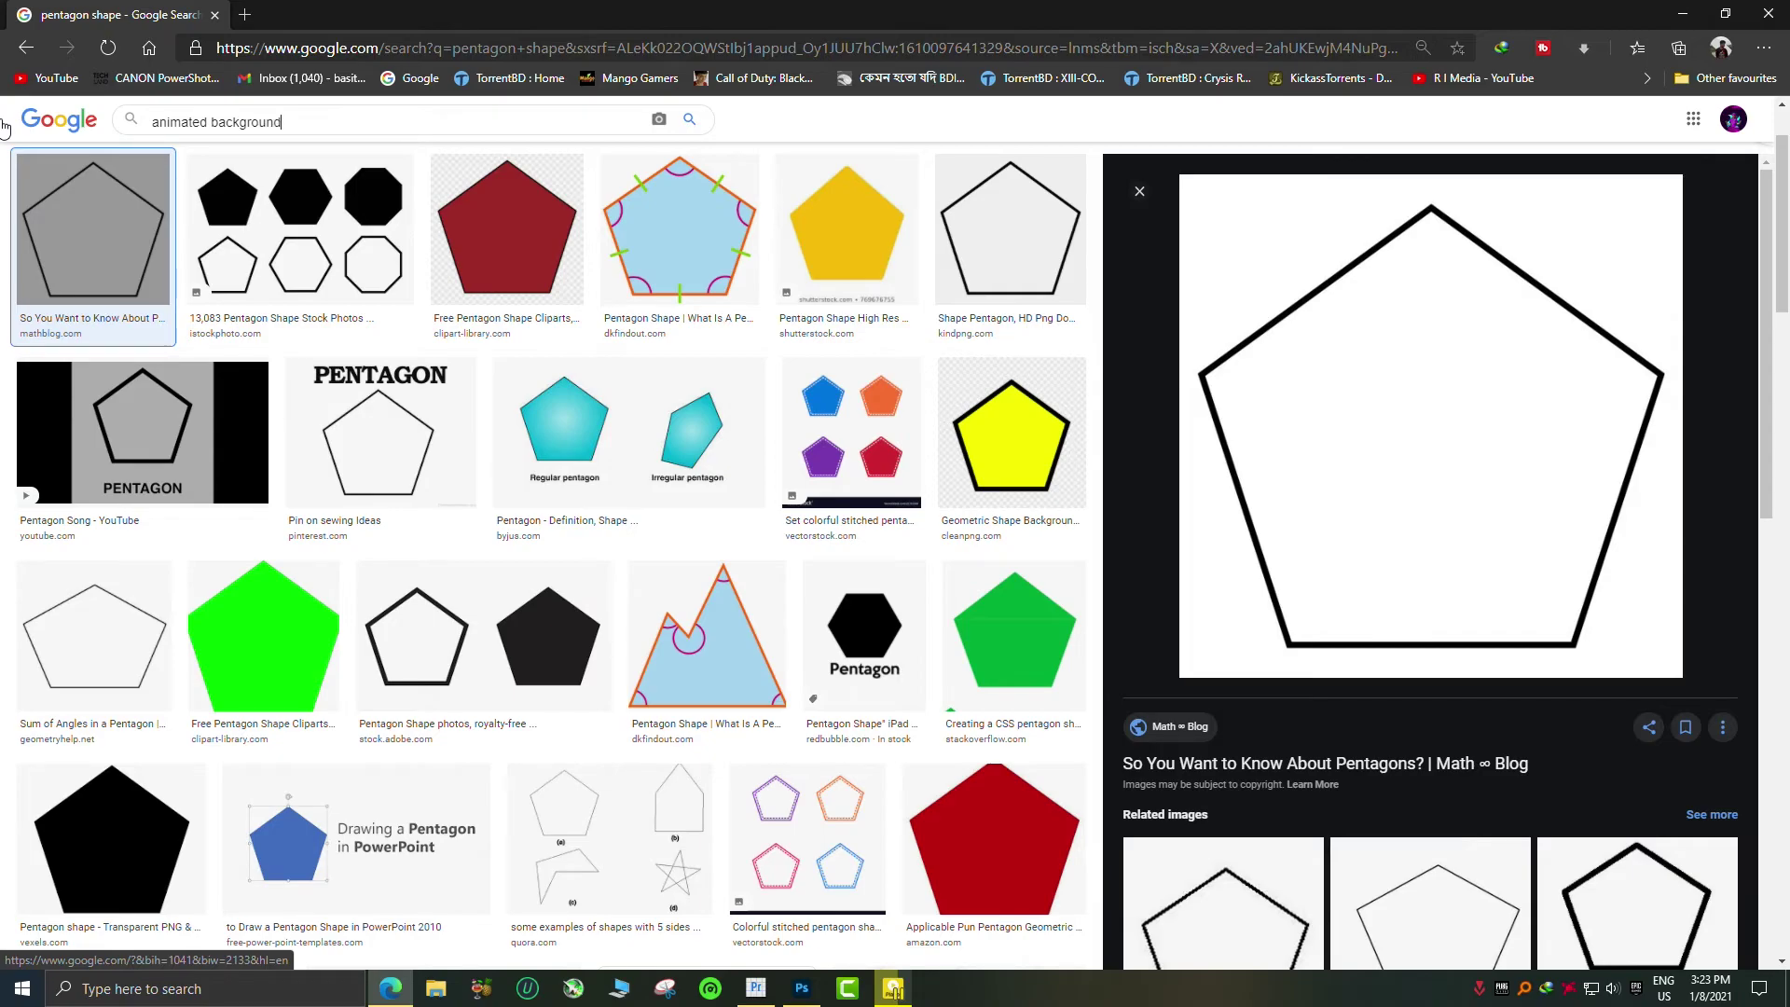
key(Return)
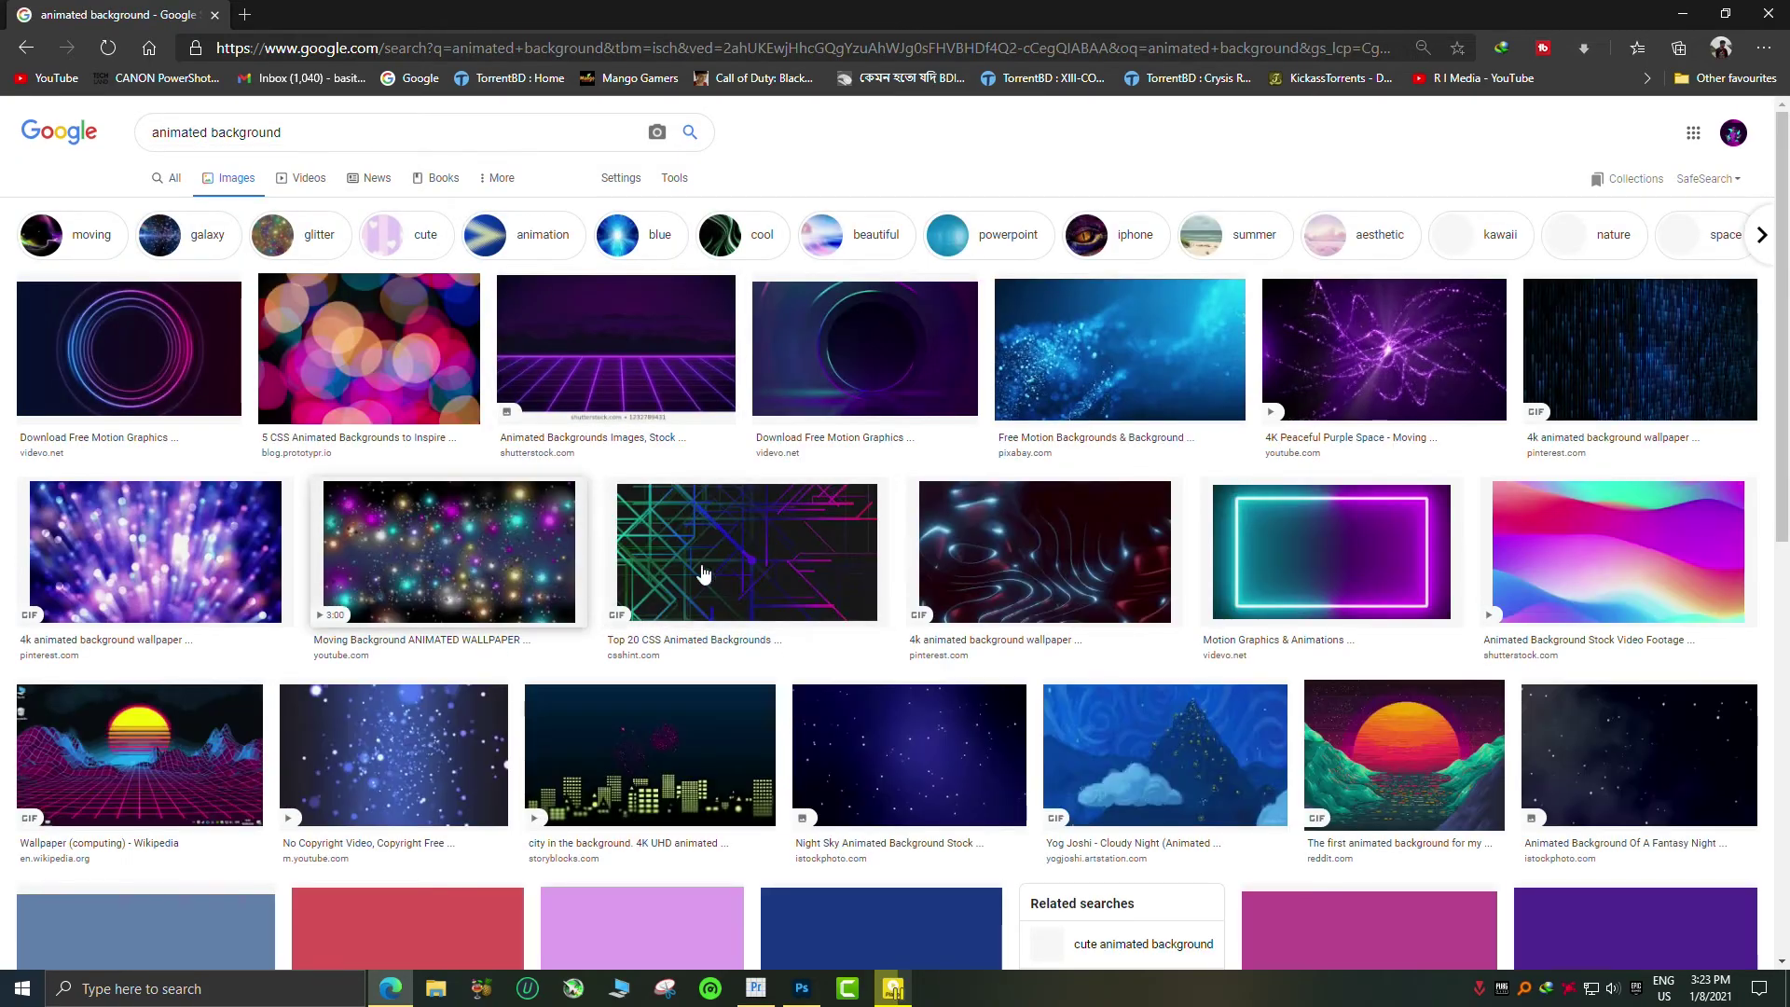
scroll(653, 671, down, 3)
scroll(624, 777, down, 1)
click(867, 768)
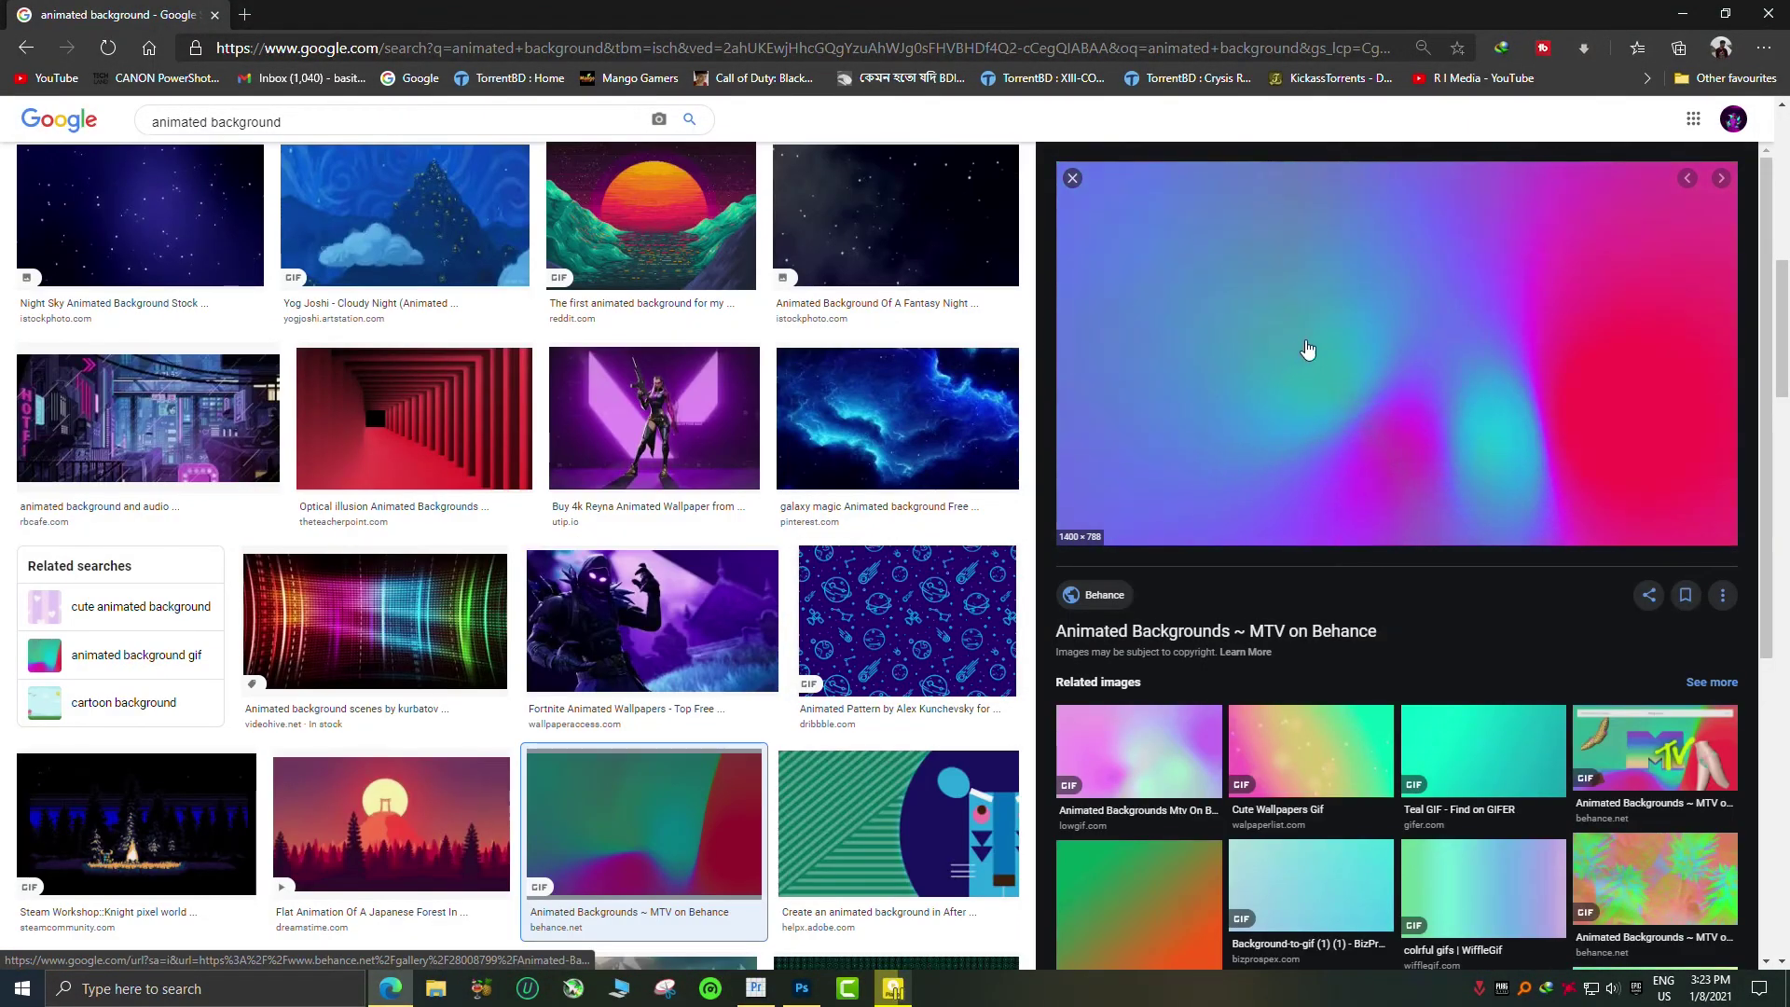
Copy the enlarged Behance gradient image, switch to Photoshop and paste it as a layer above the logo group
right_click(1298, 357)
right_click(1214, 319)
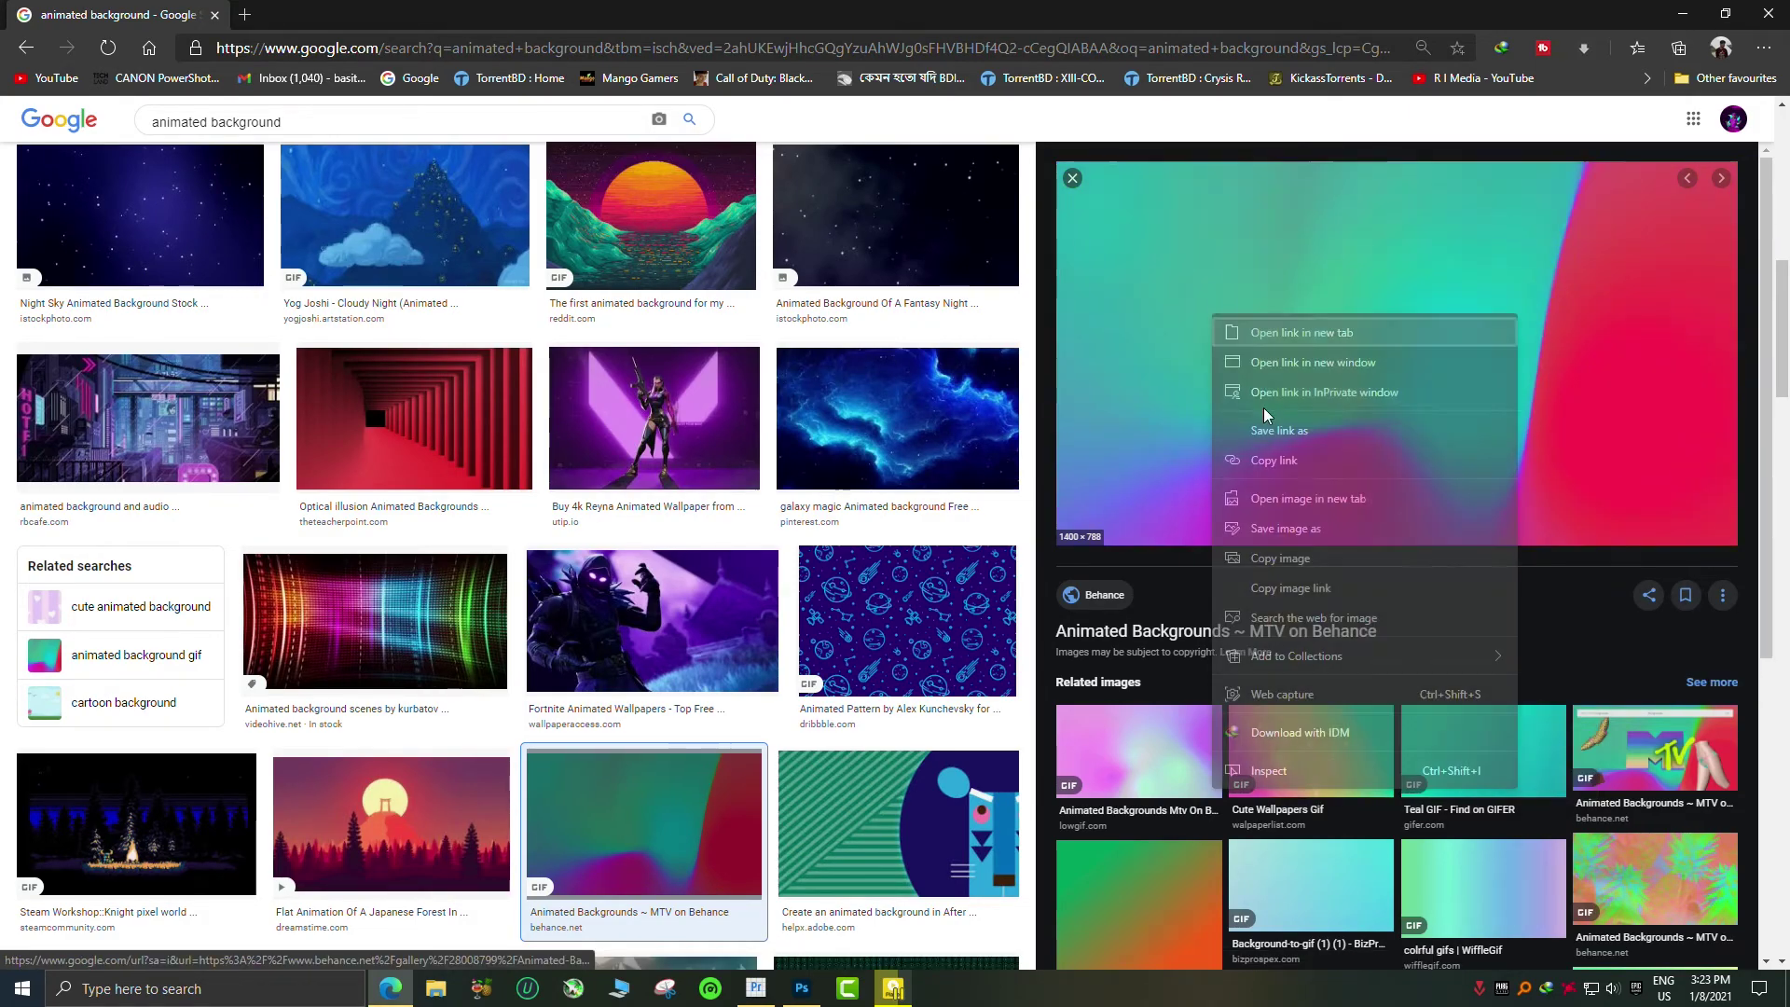
click(1305, 587)
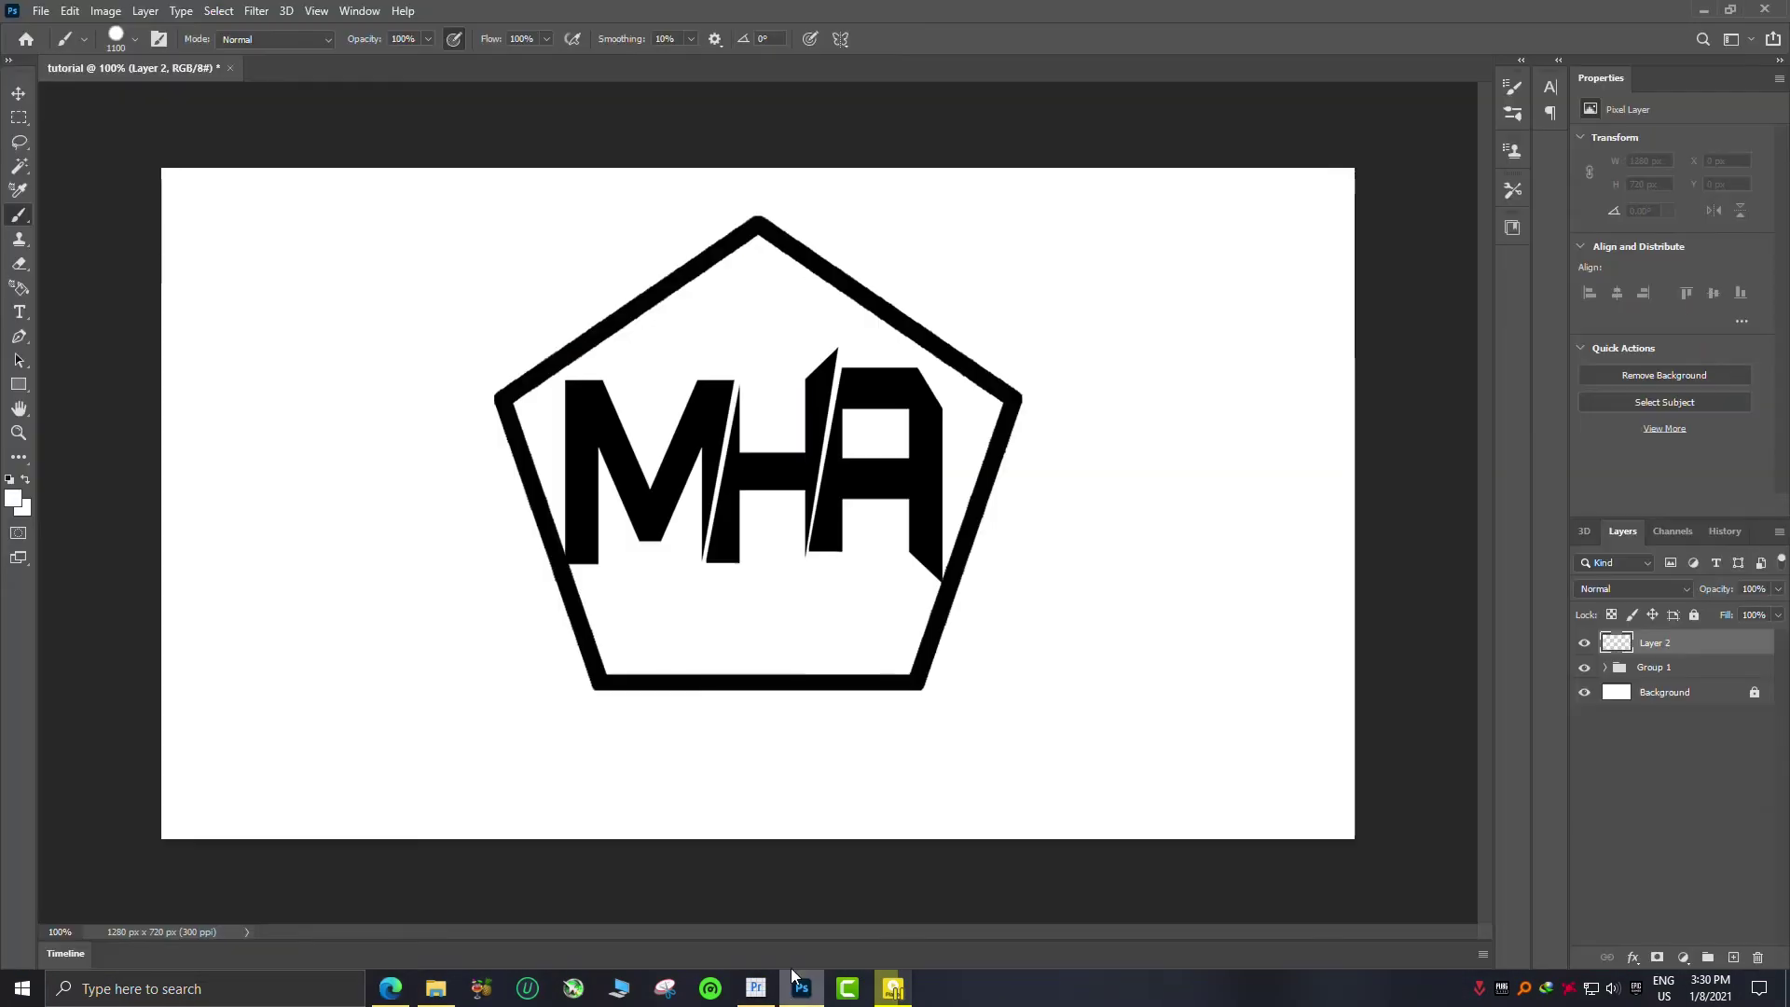
key(ctrl+v)
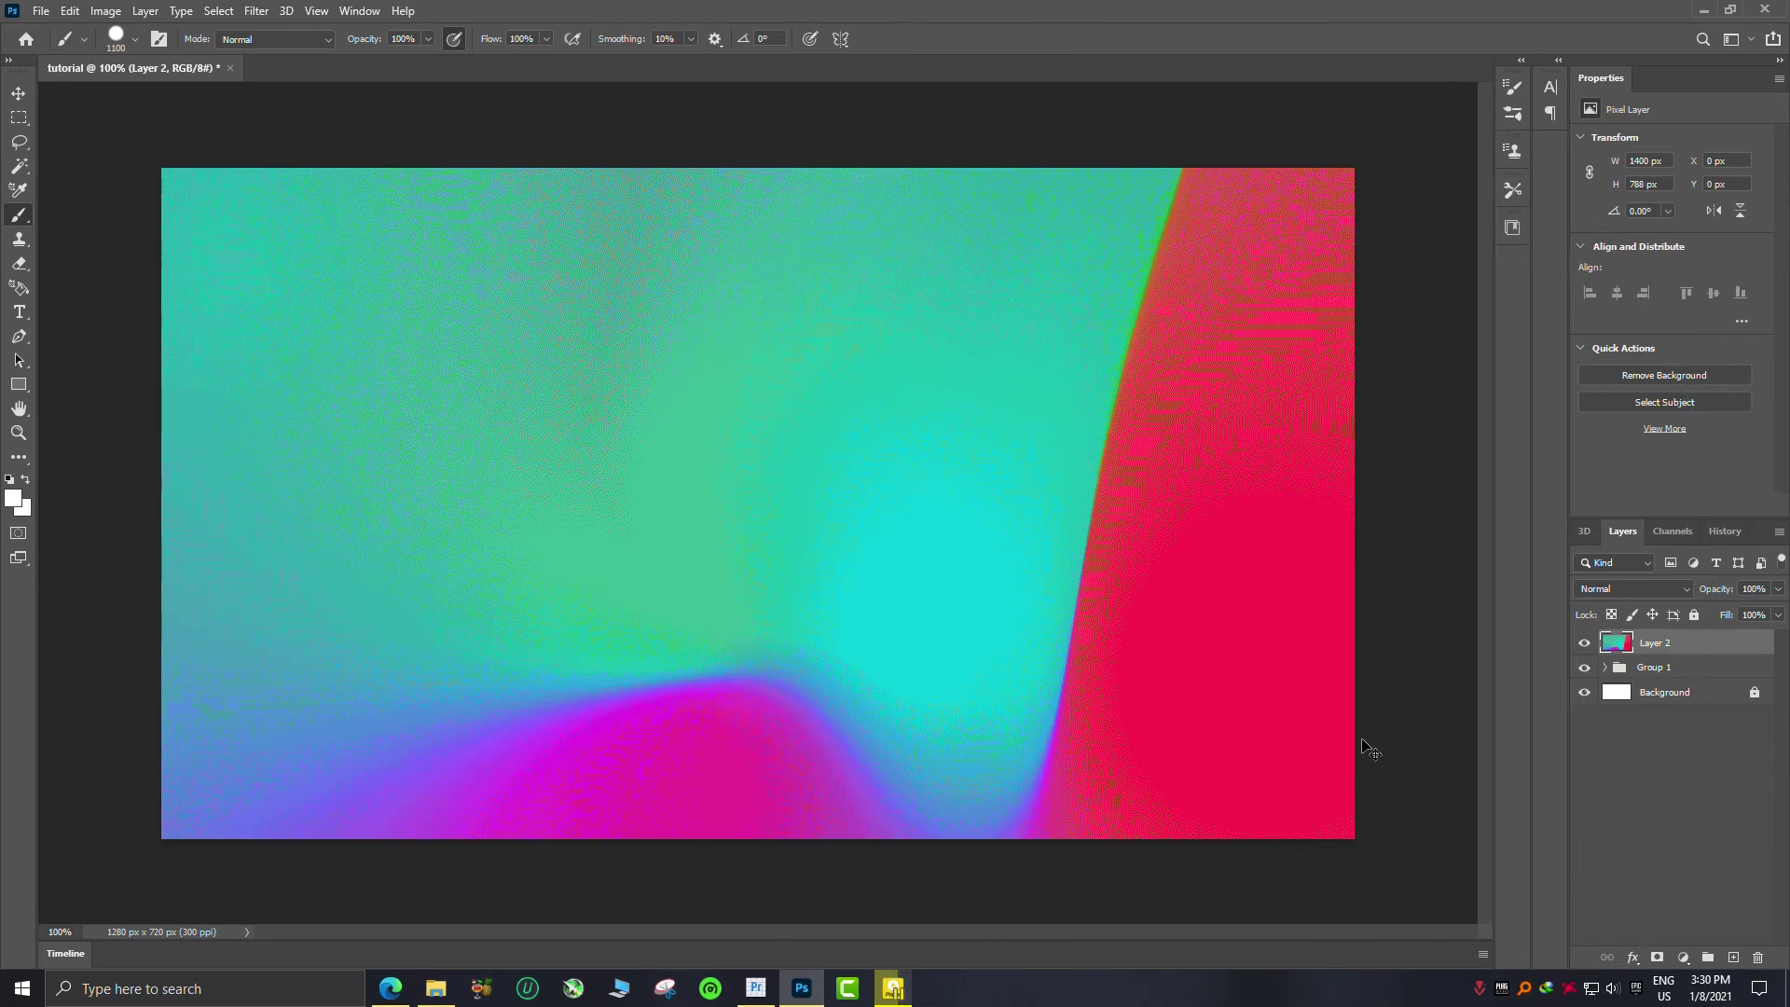
Resize the pasted gradient image to 567 × 510 px so it covers the pentagon, and clip it to the logo group
key(ctrl+t)
drag(1466, 166, 780, 390)
drag(662, 521, 960, 314)
drag(749, 690, 753, 721)
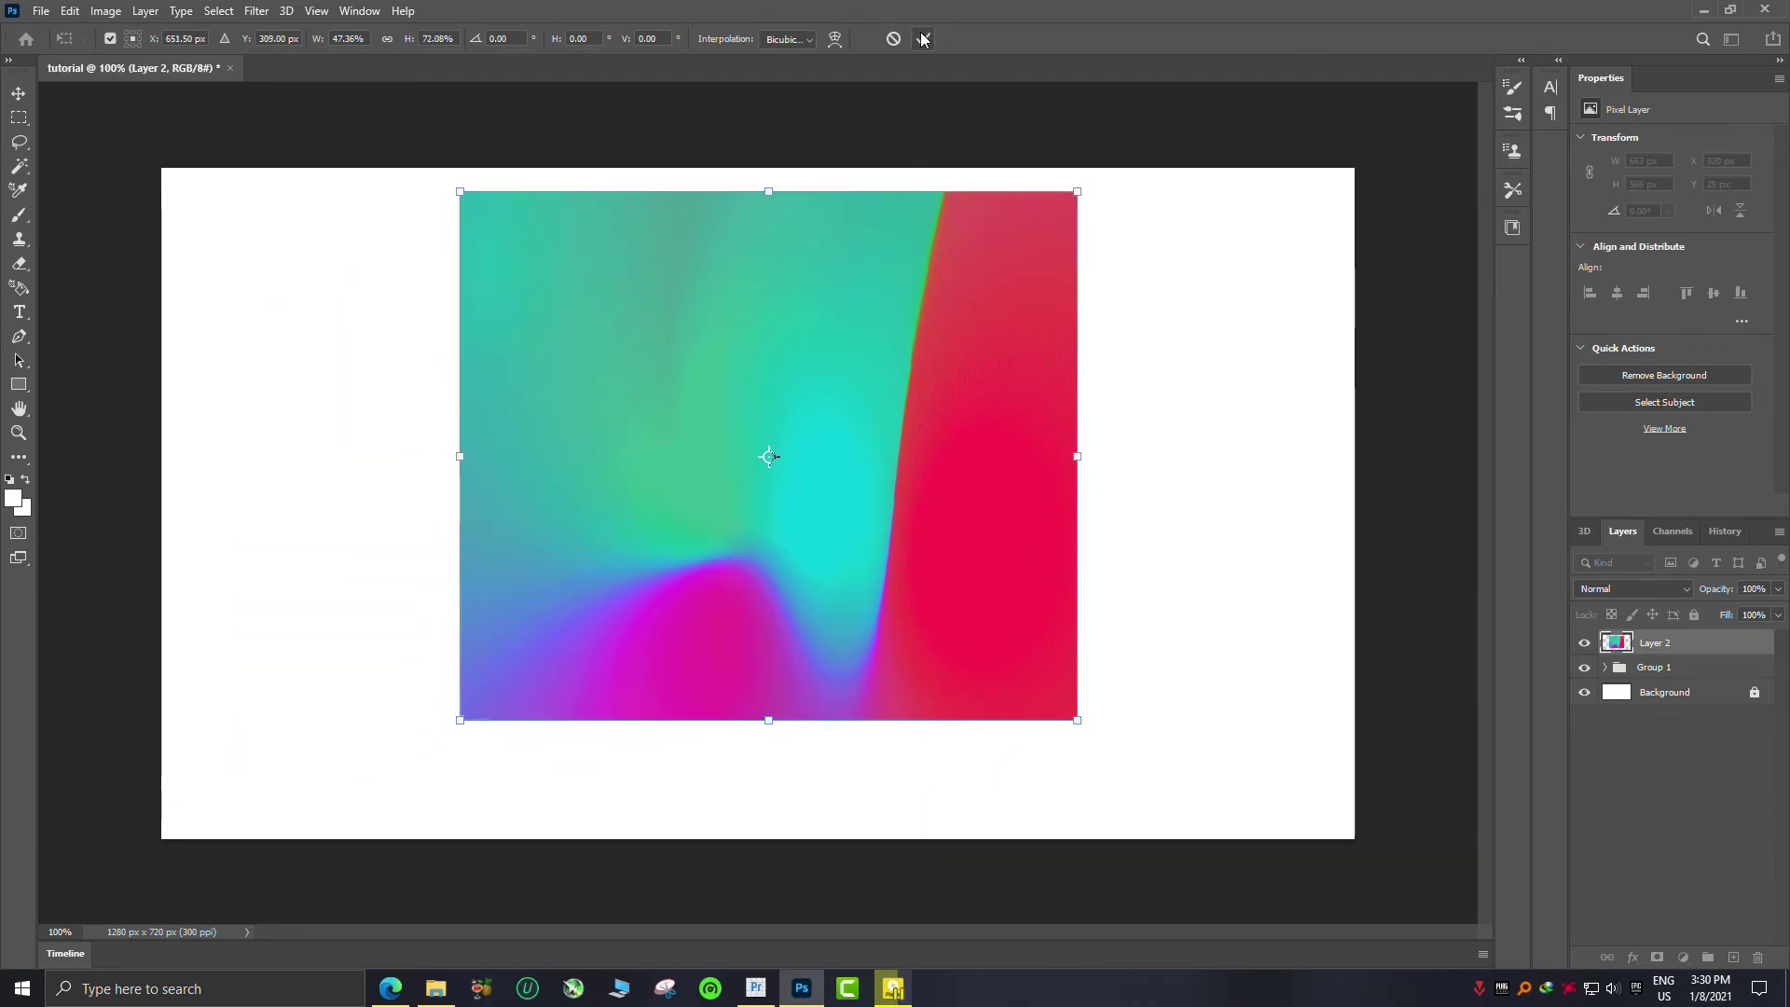
drag(1066, 188, 1015, 213)
drag(1080, 725, 1026, 703)
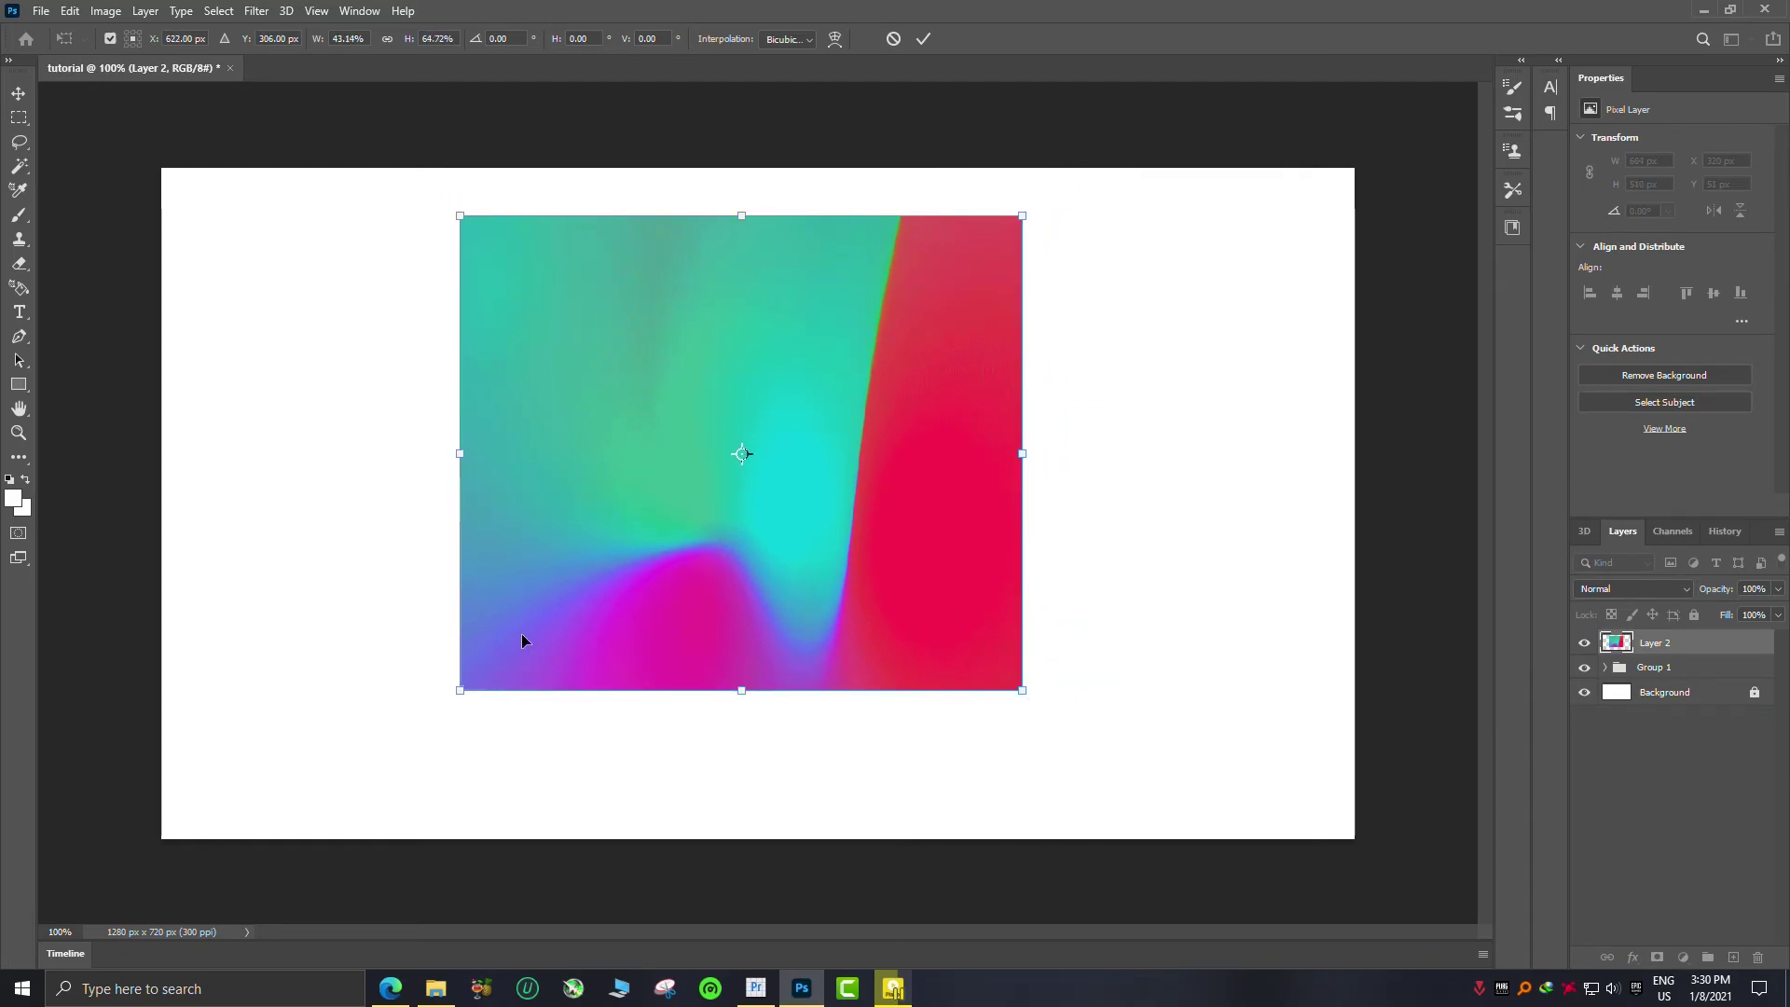
mouse_move(459, 690)
mouse_down()
mouse_move(513, 691)
mouse_move(491, 692)
mouse_up()
mouse_move(491, 210)
mouse_down()
mouse_move(508, 226)
mouse_move(488, 212)
mouse_up()
click(924, 39)
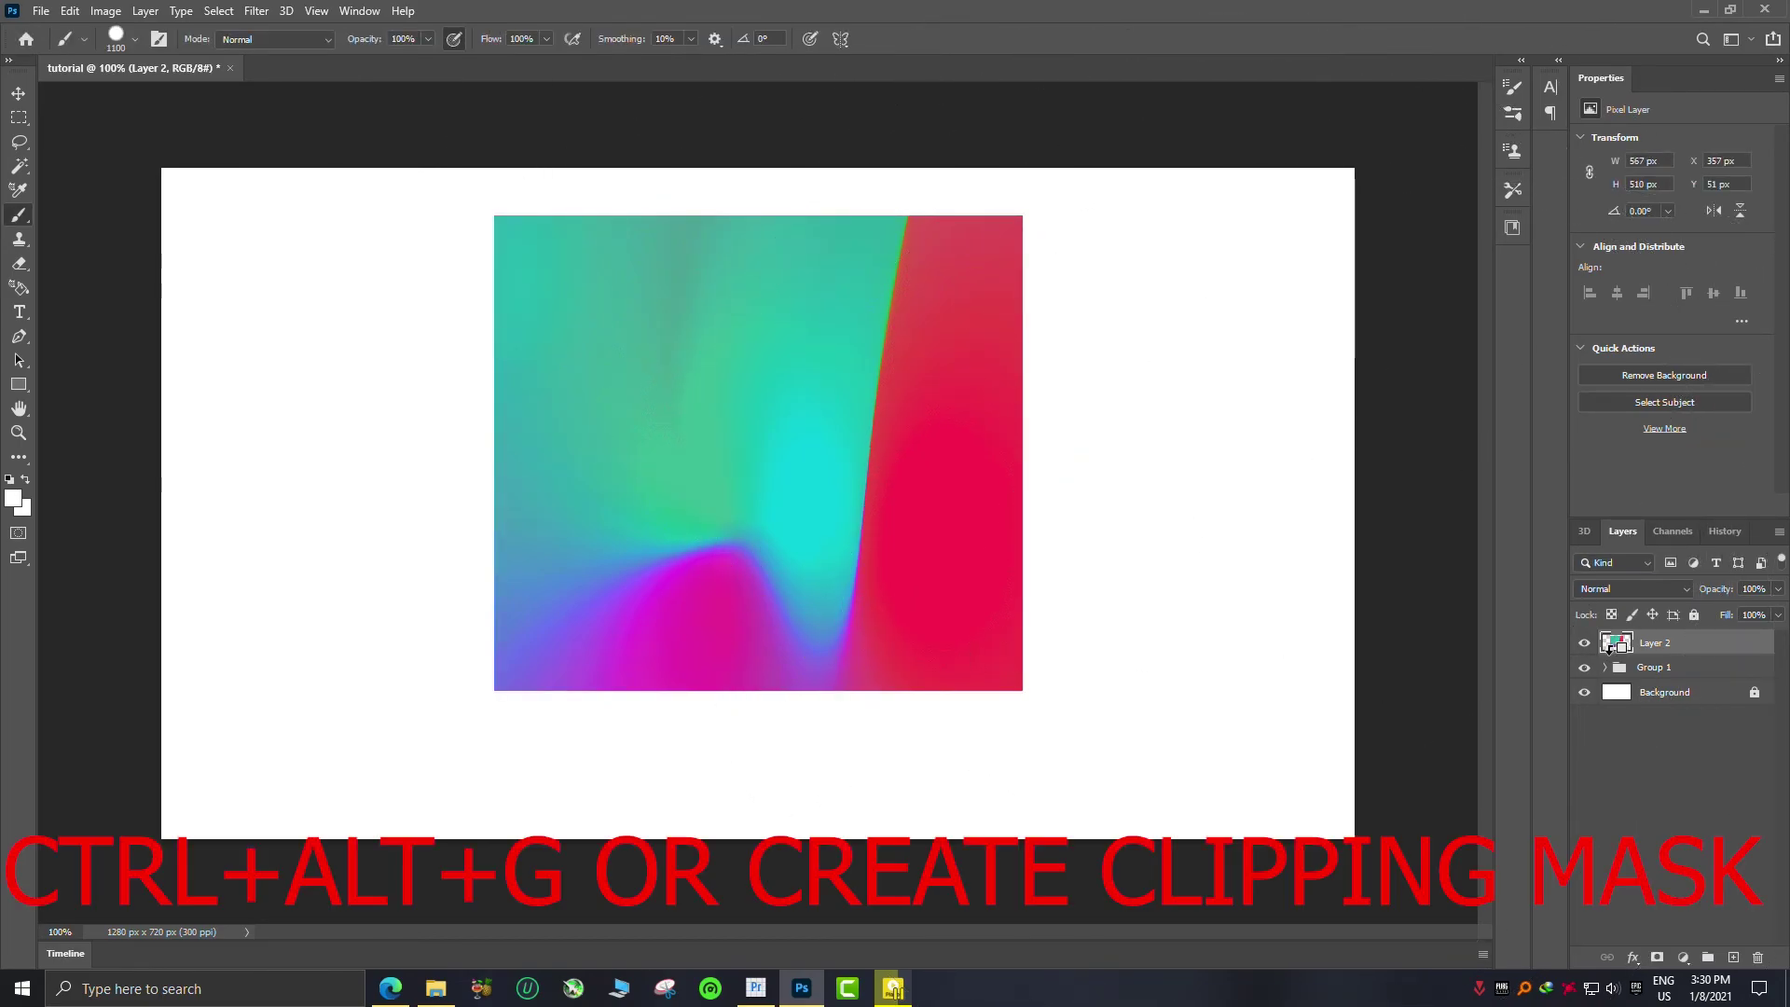
key(ctrl+alt+g)
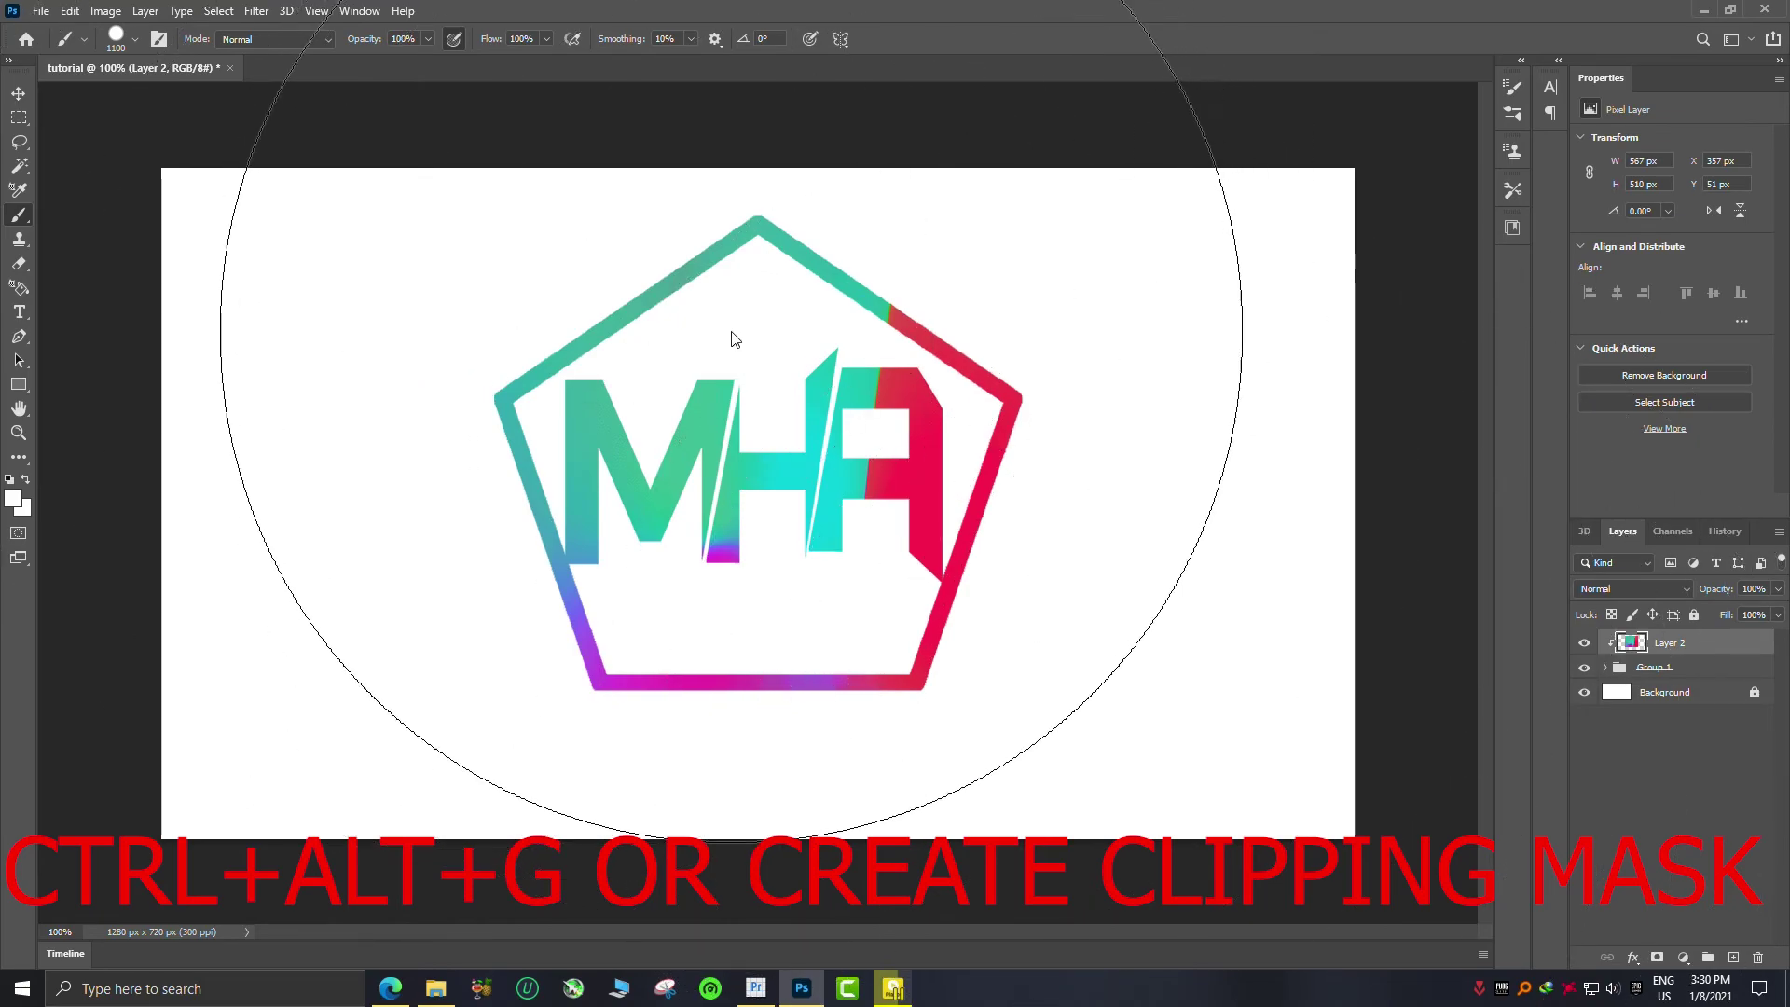
Apply Bevel & Emboss with Contour and a Drop Shadow as layer styles to the logo group
right_click(1678, 678)
click(1581, 222)
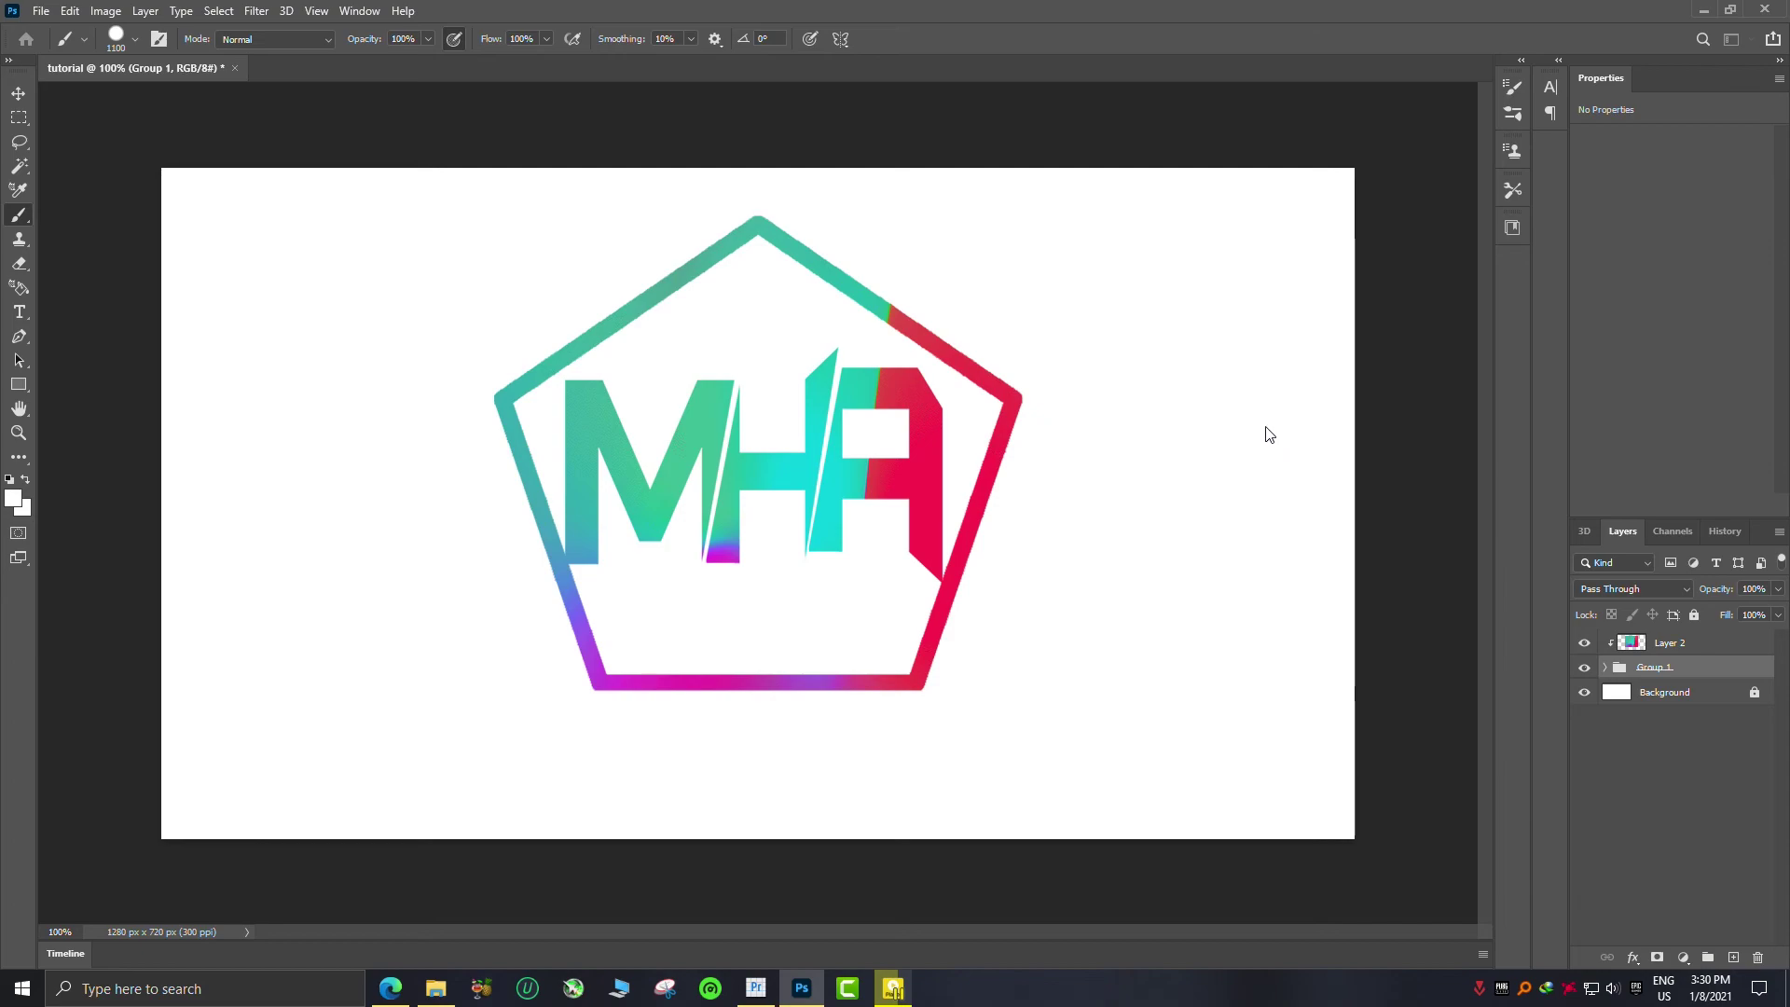
drag(1168, 327, 1259, 190)
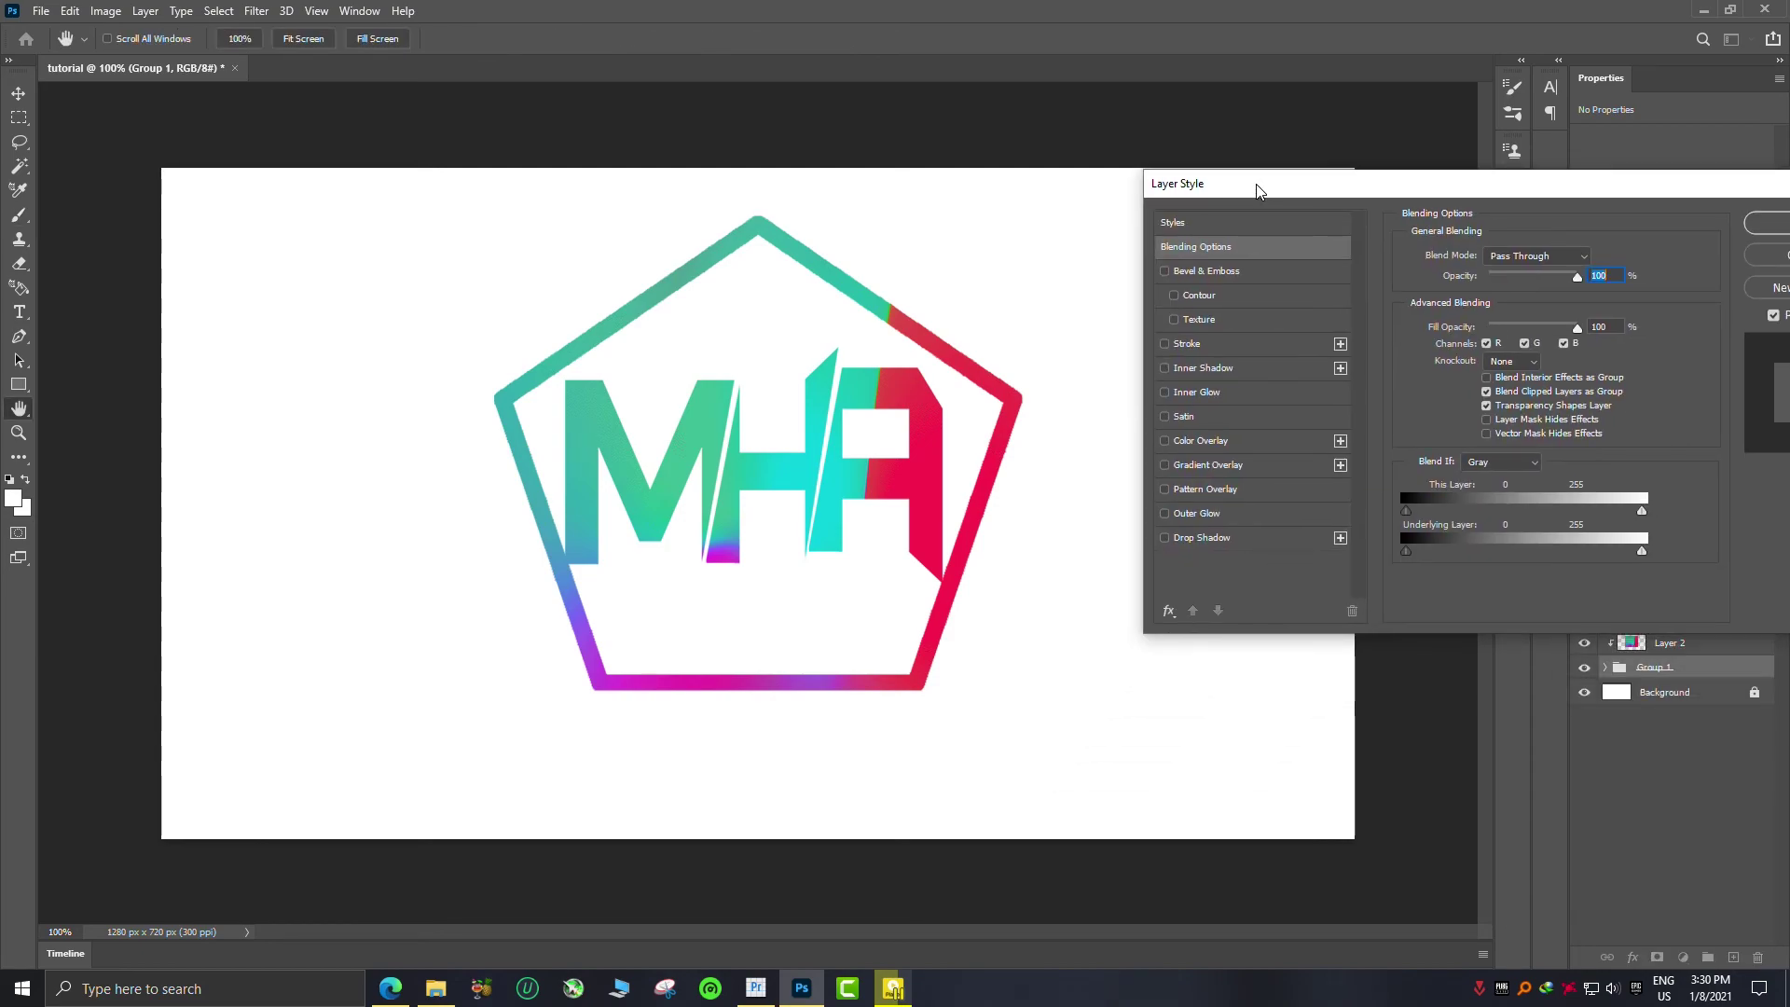
click(1164, 369)
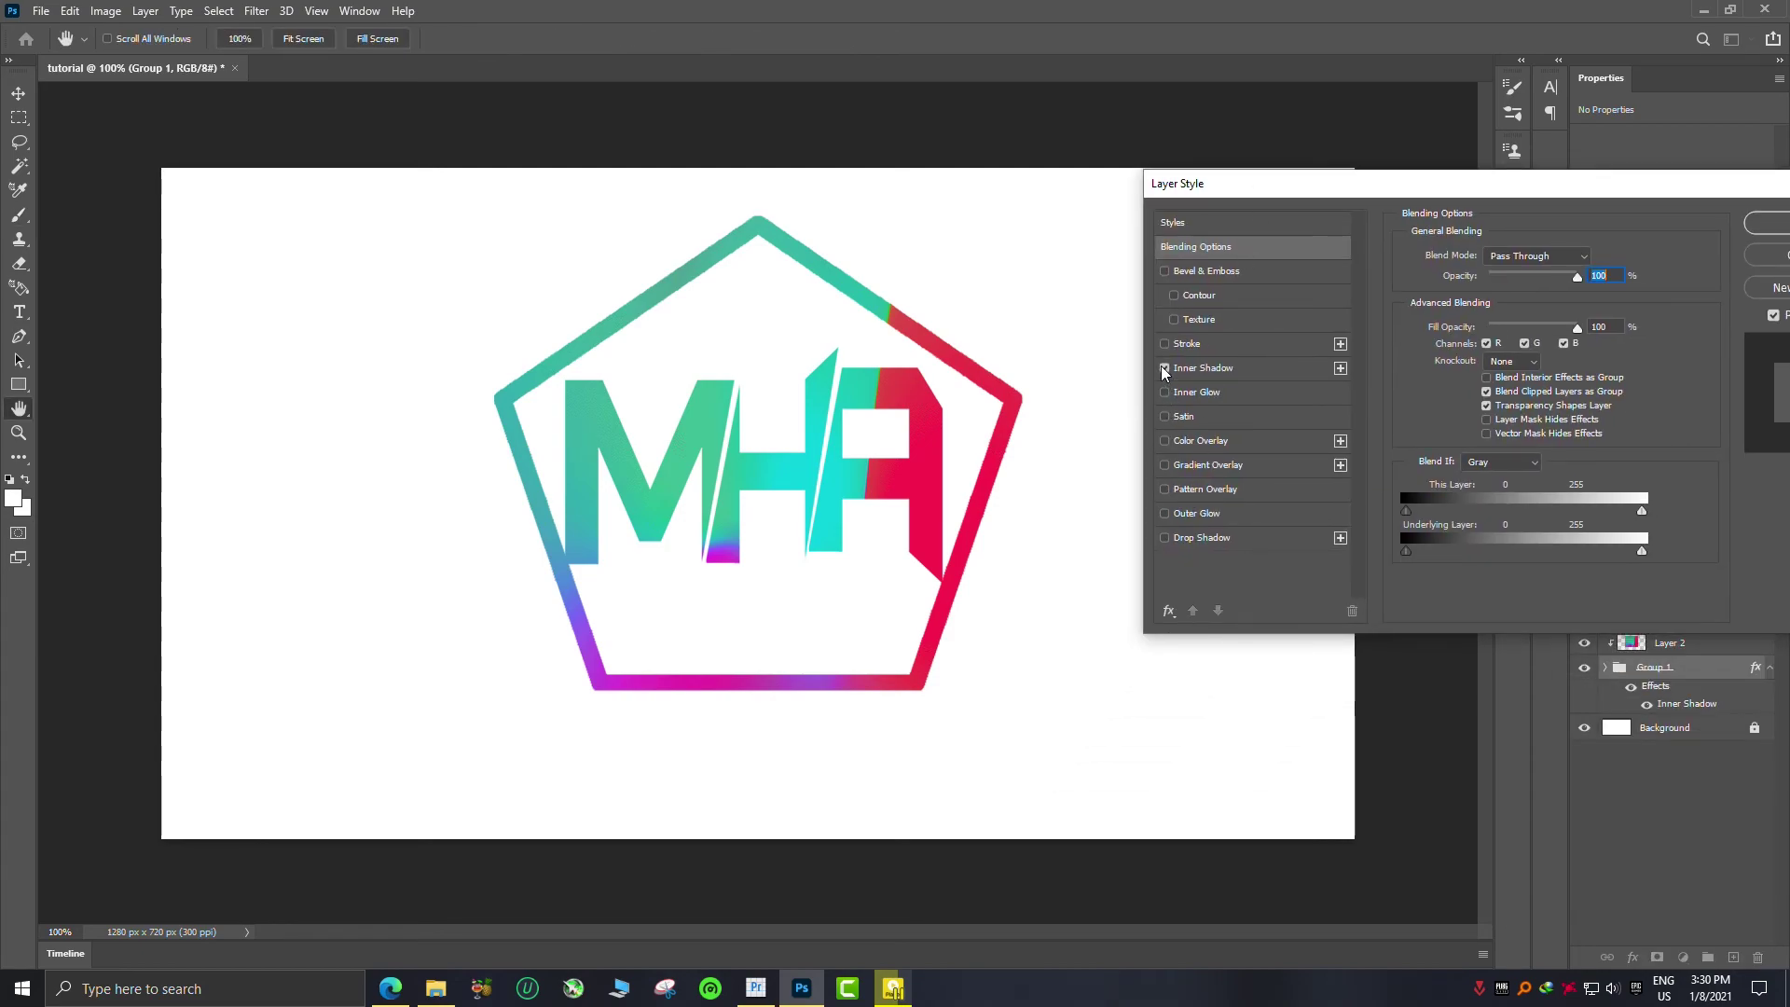
click(1165, 271)
click(1173, 296)
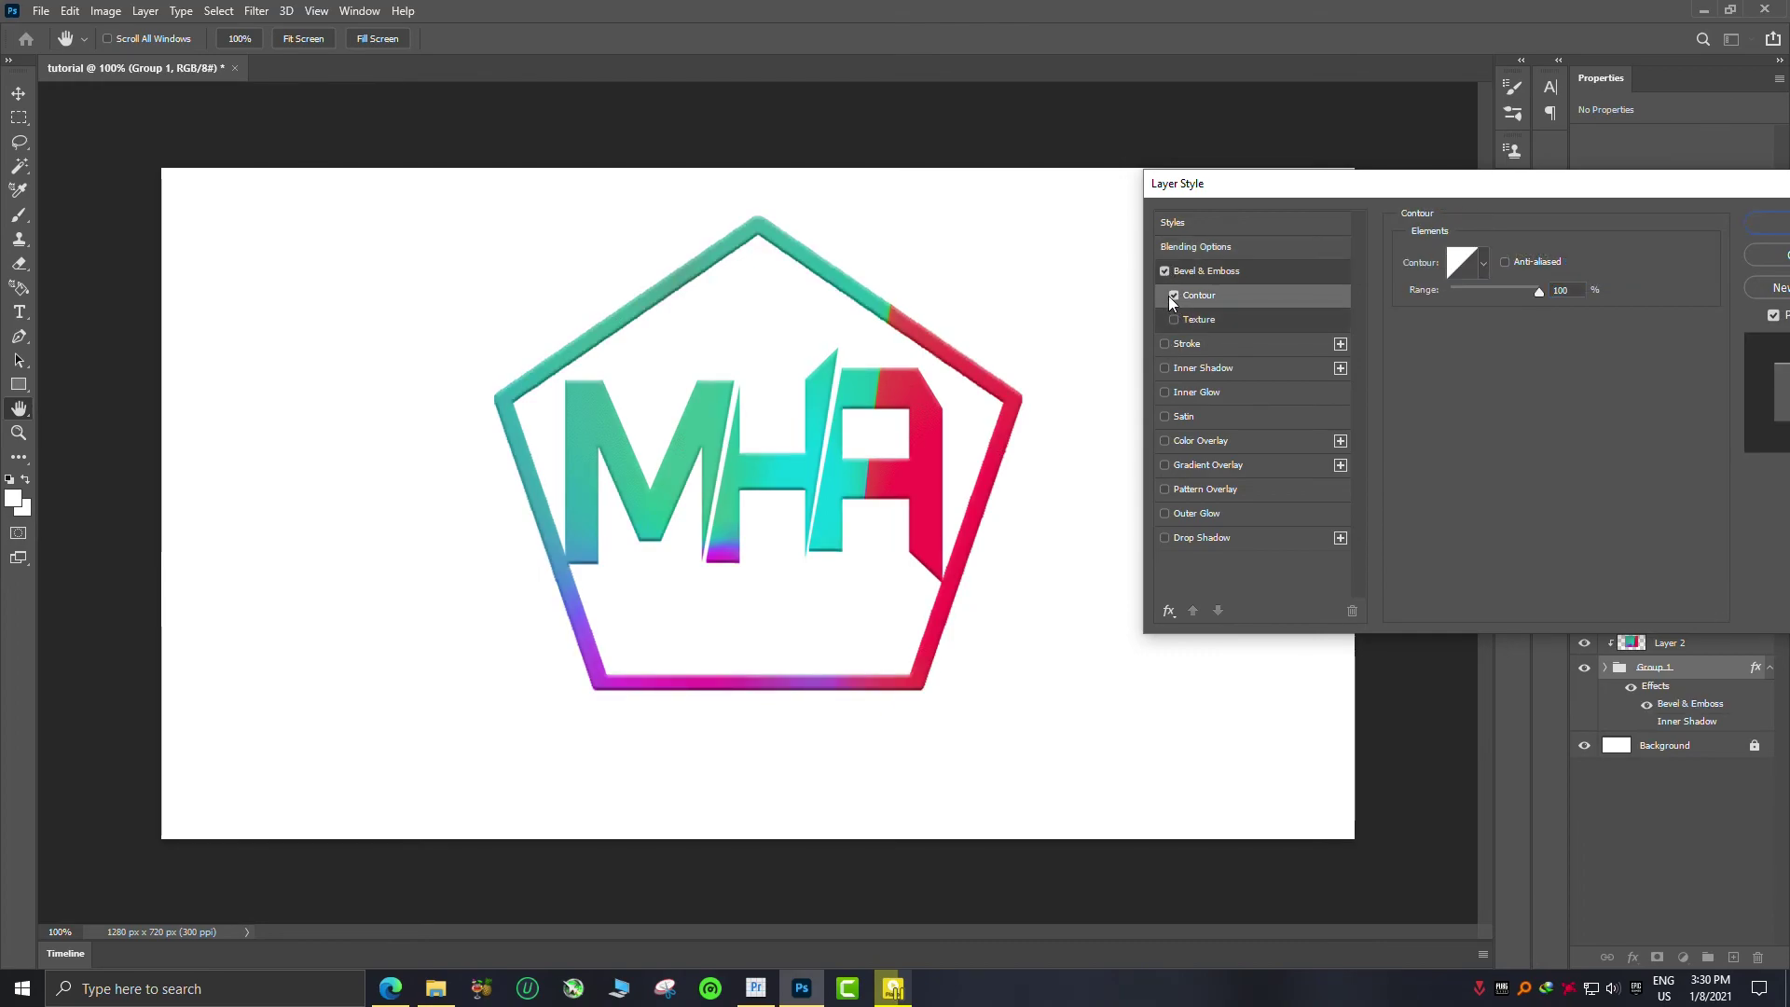
click(1164, 538)
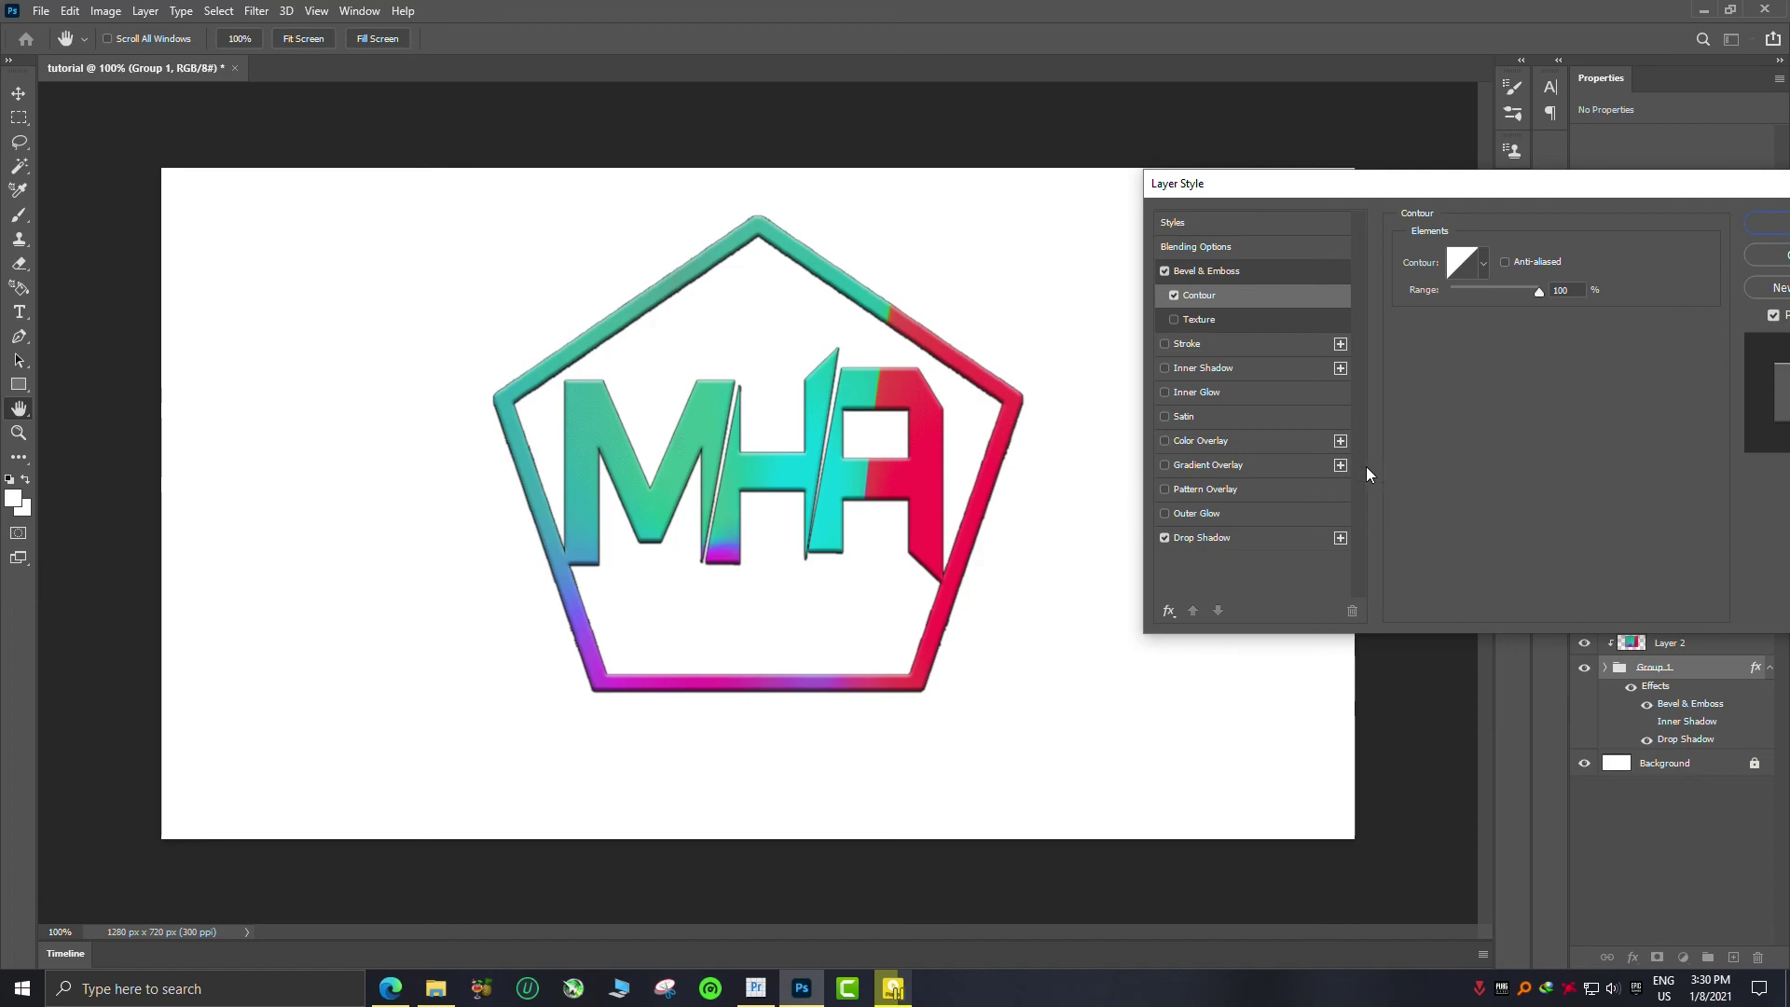
drag(1616, 196, 1564, 175)
click(1752, 202)
key(b)
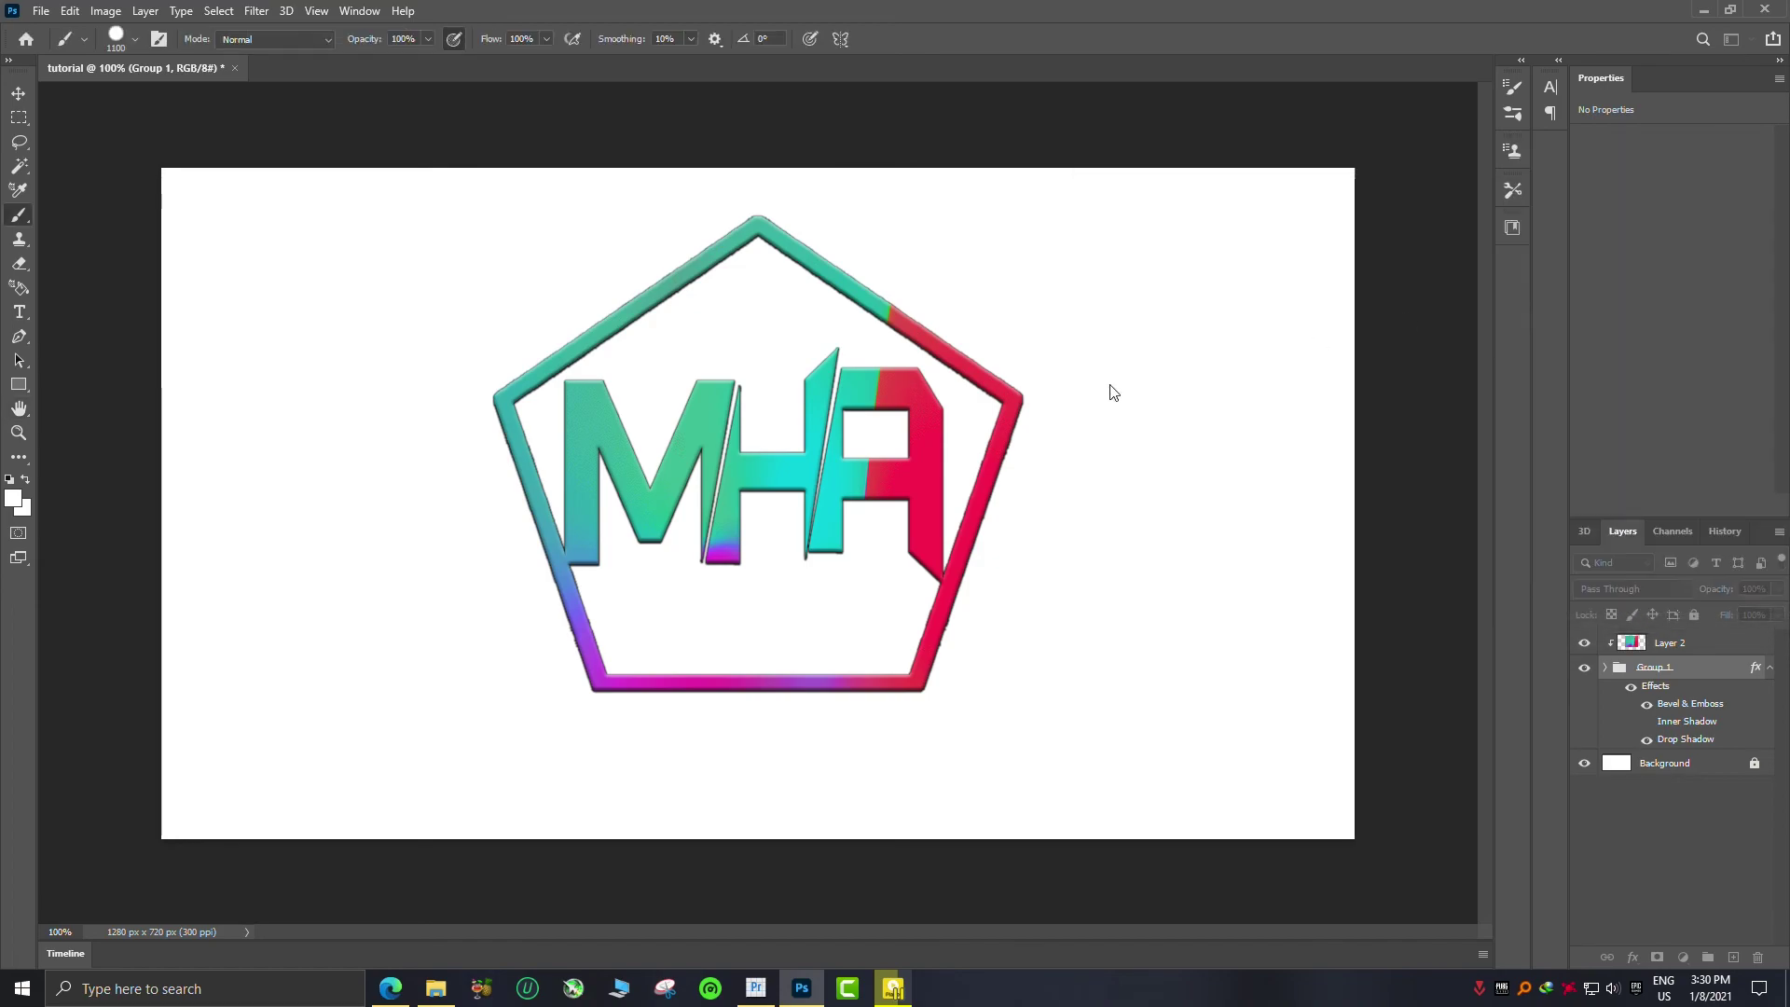
Quick-export the finished logo as a PNG file named "result"
click(38, 11)
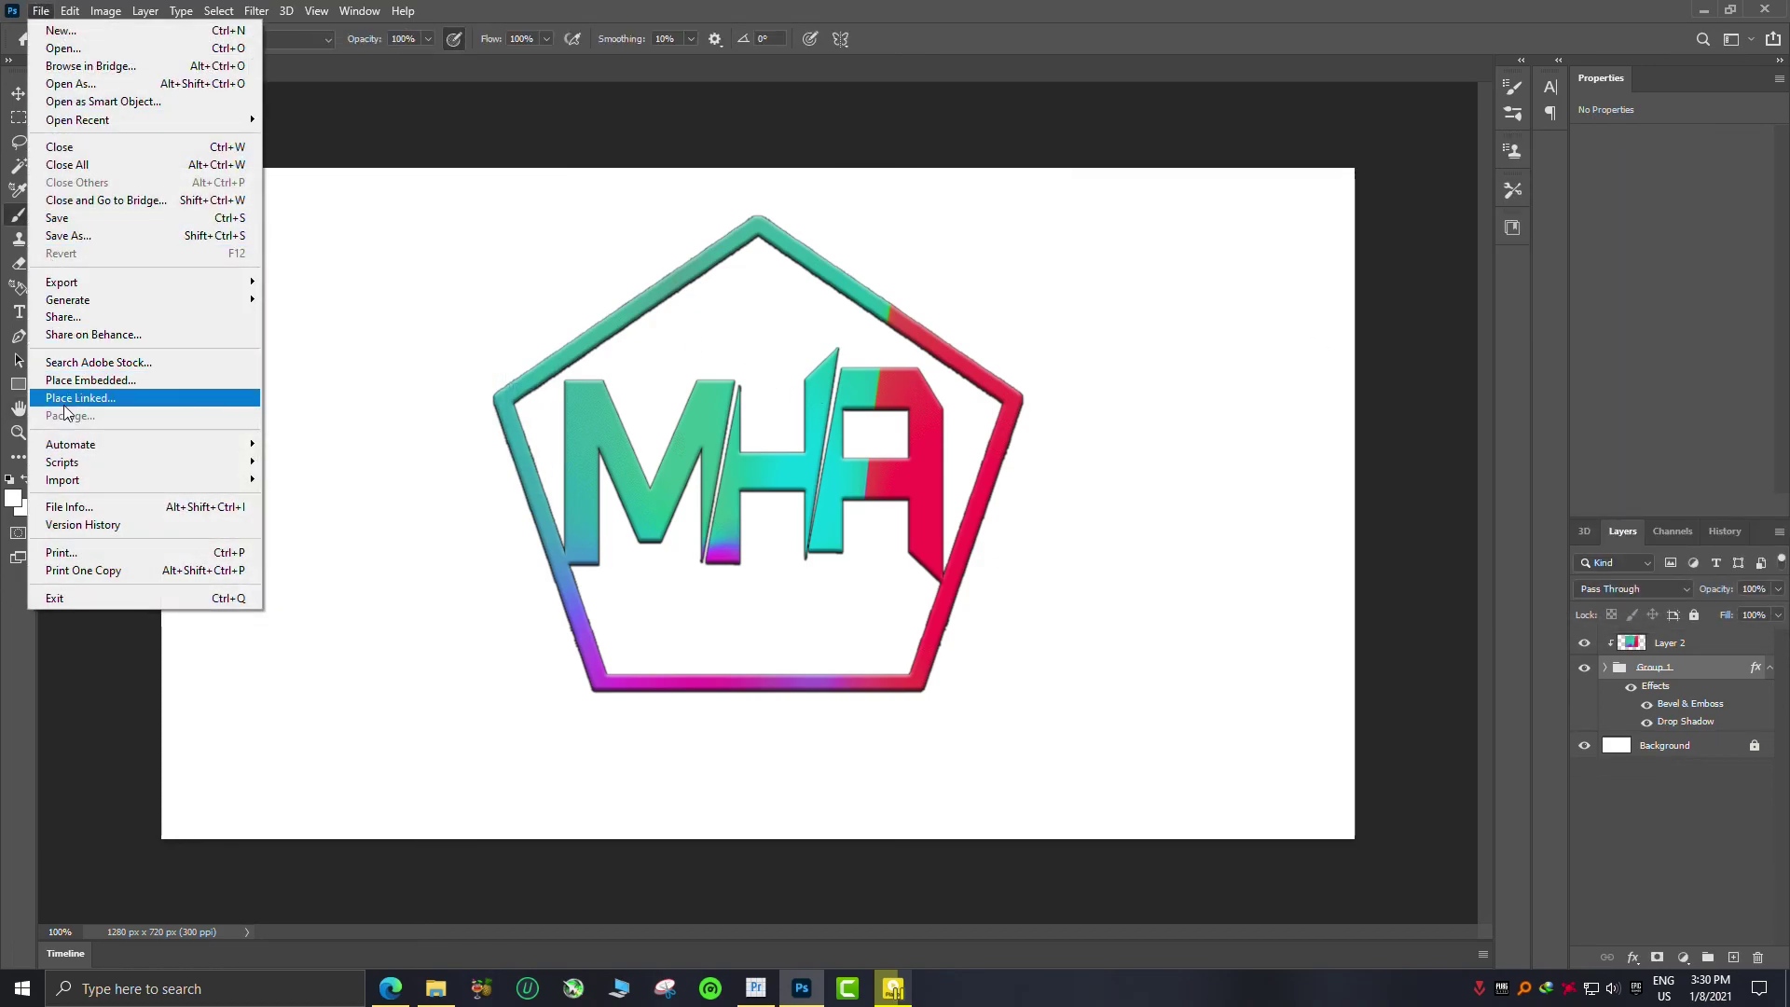
mouse_move(78, 298)
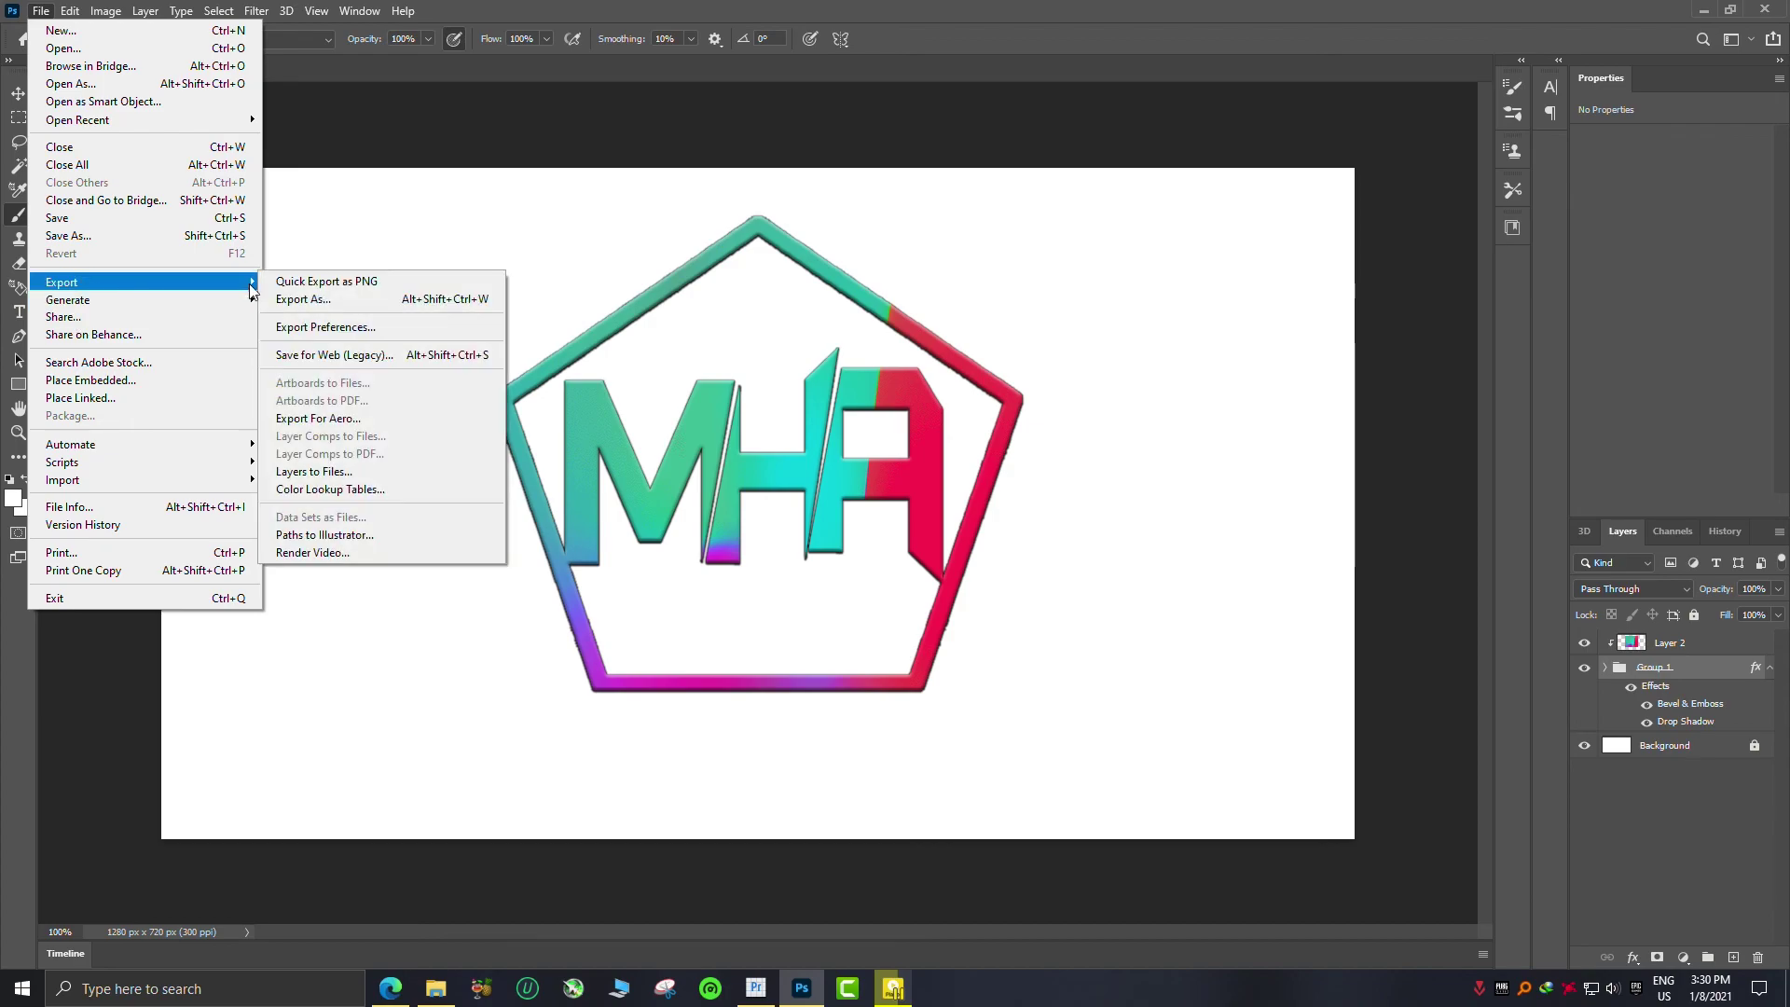
click(314, 282)
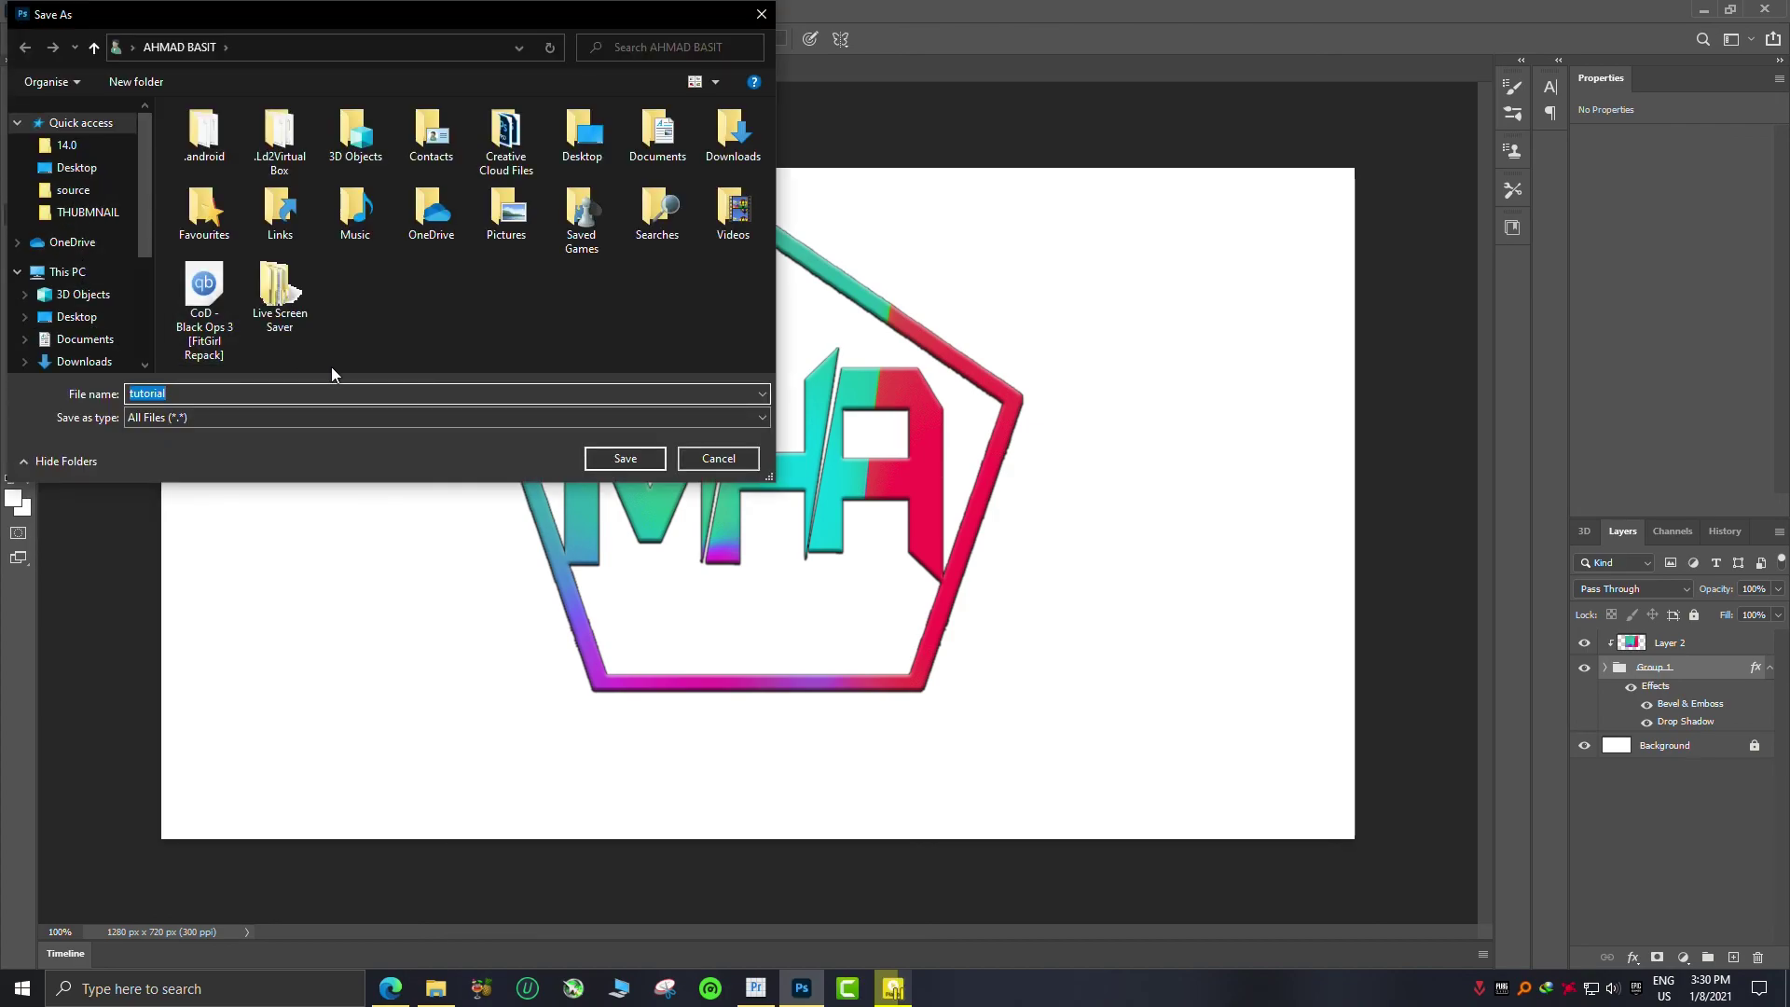
text(result)
key(Return)
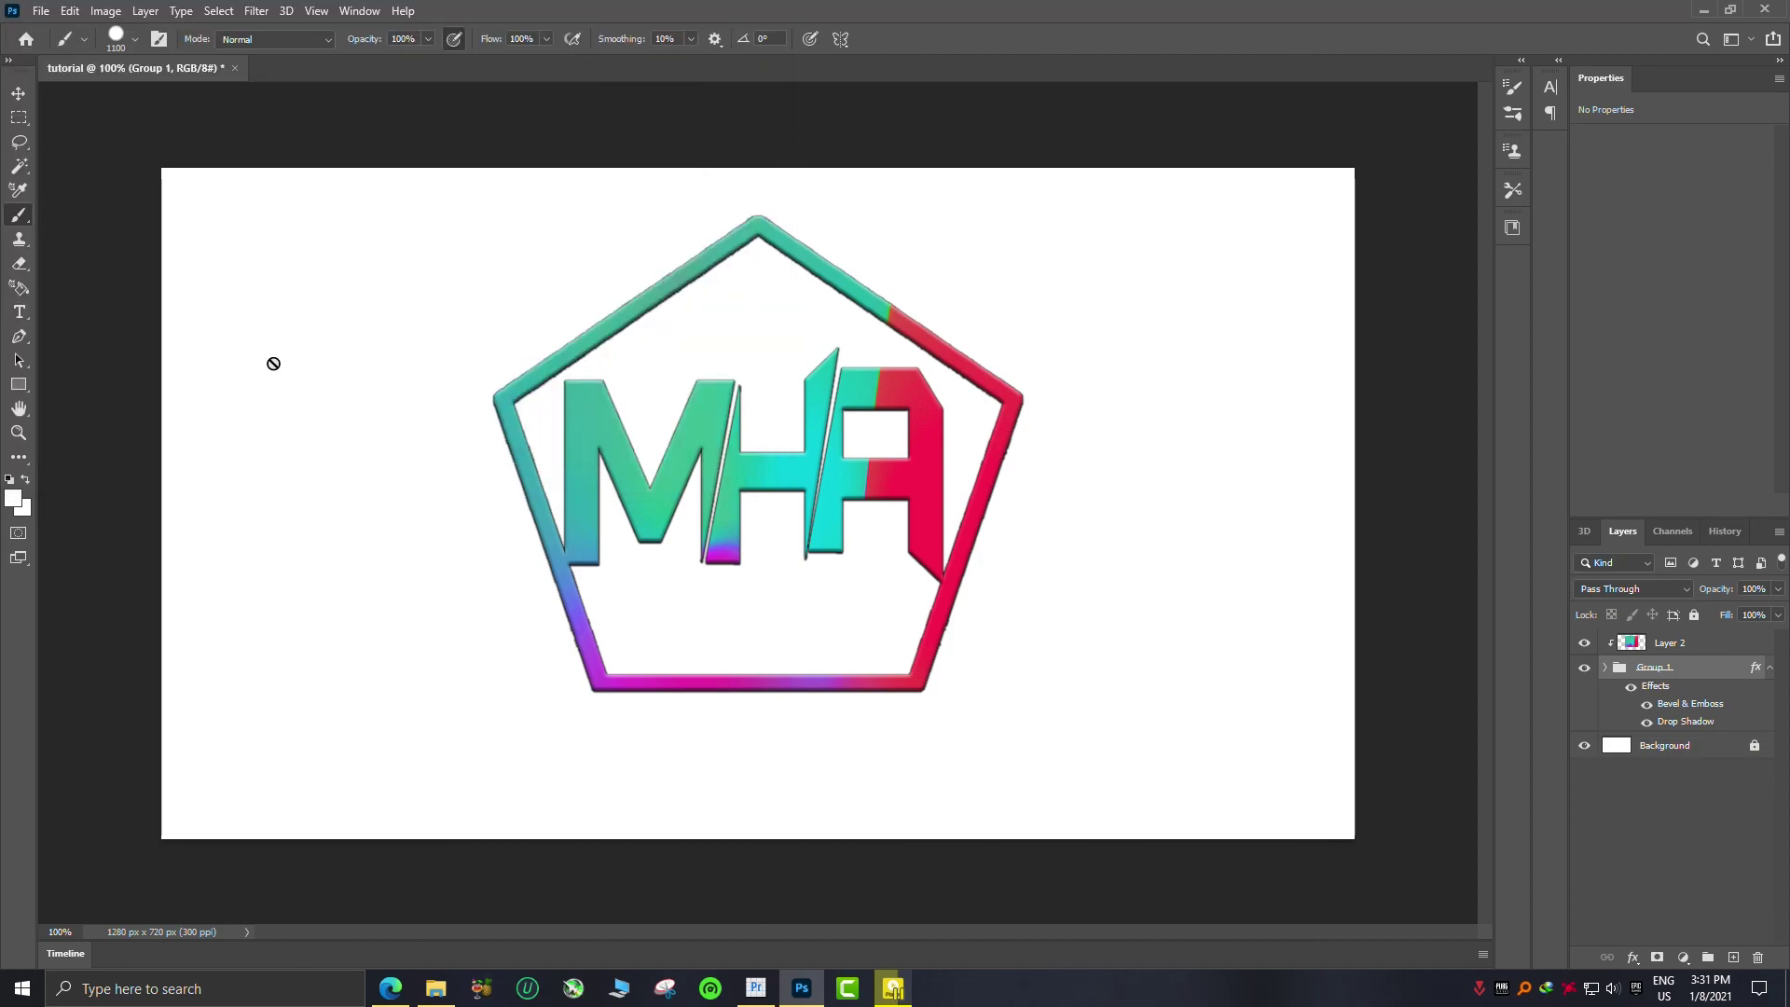